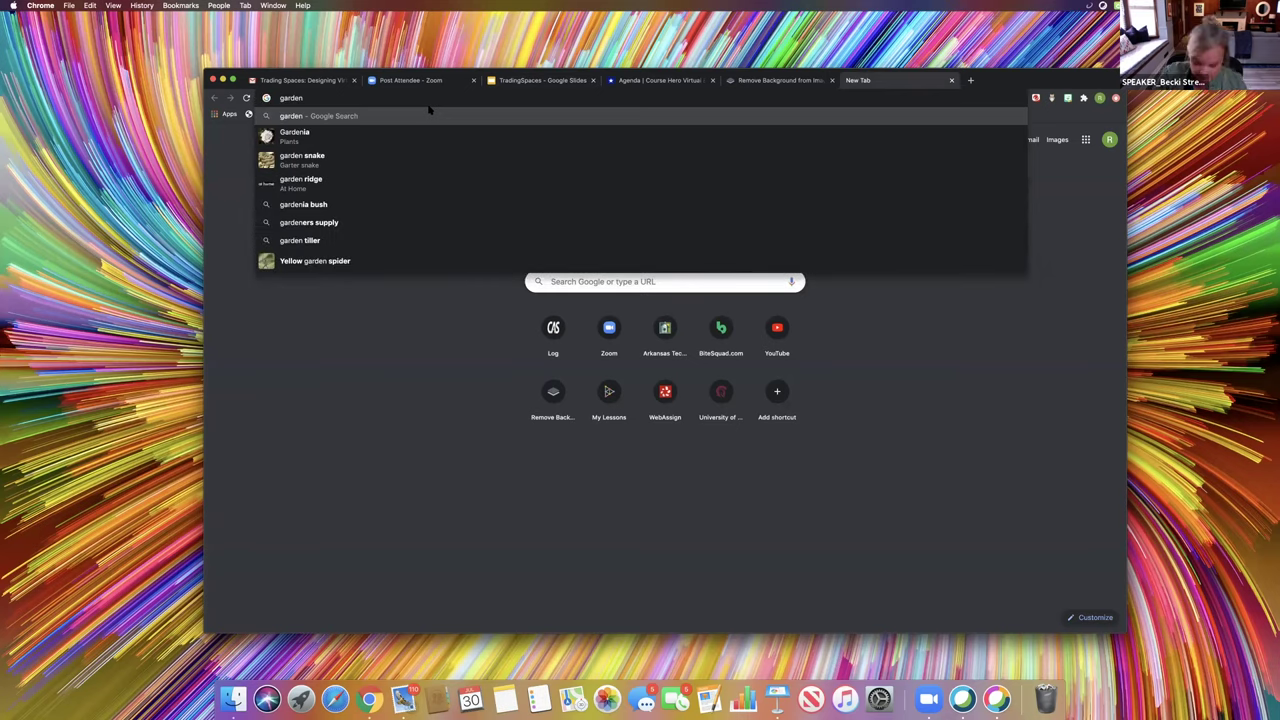
Search Google Images for "garden" and filter the results by usage rights "free to use or share" in Advanced Image Search
{"action": "key", "text": "Return"}
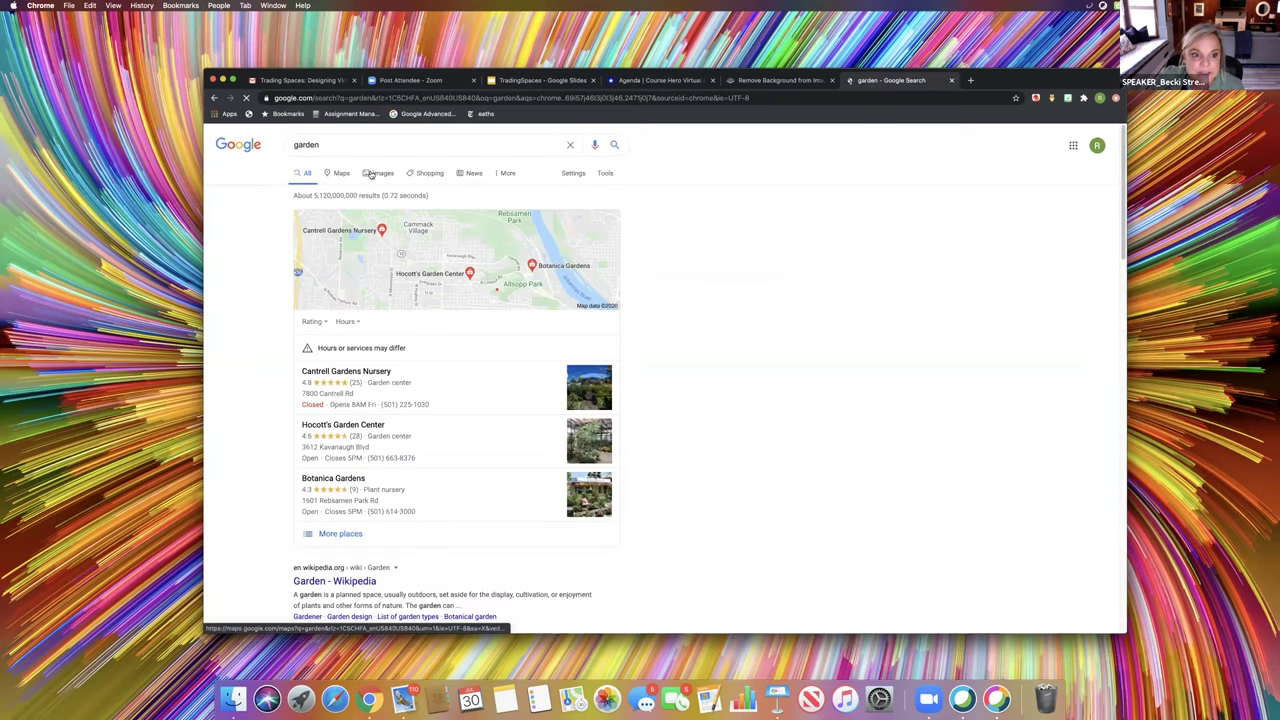
{"action": "left_click", "coordinate": [387, 175]}
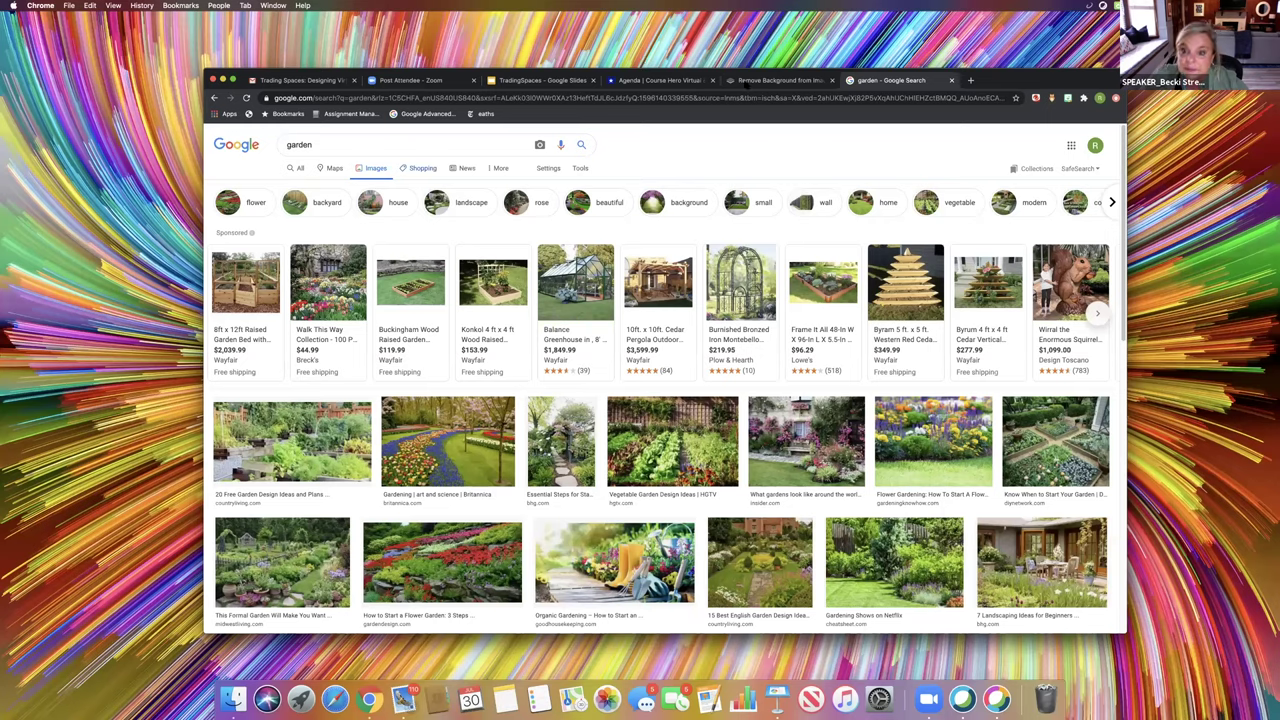
{"action": "left_click", "coordinate": [548, 169]}
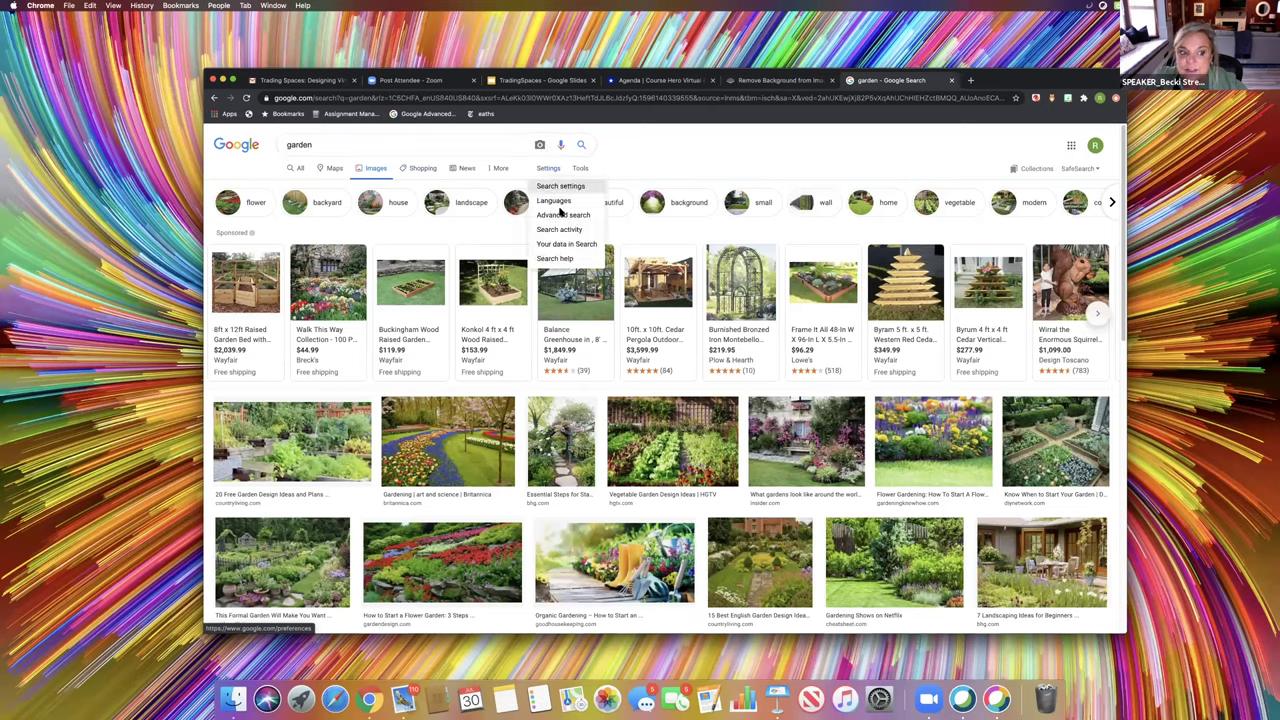
{"action": "left_click", "coordinate": [561, 214]}
{"action": "left_click", "coordinate": [395, 551]}
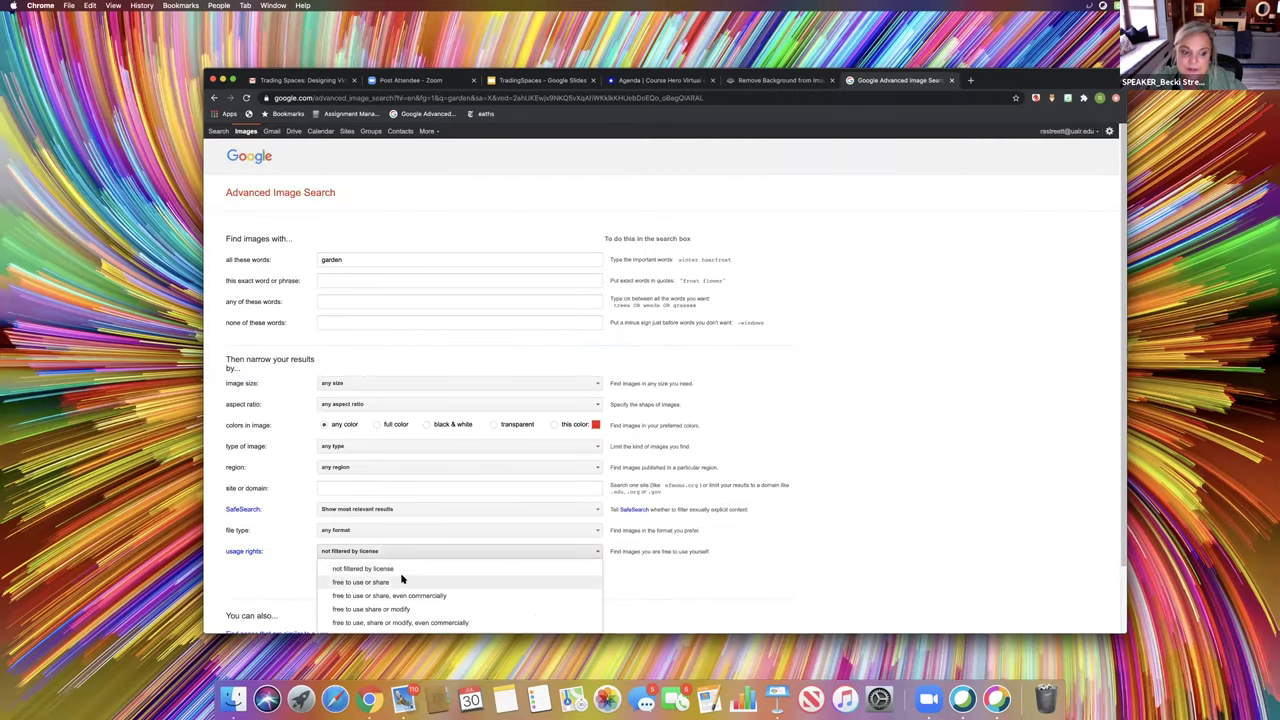
{"action": "left_click", "coordinate": [401, 581]}
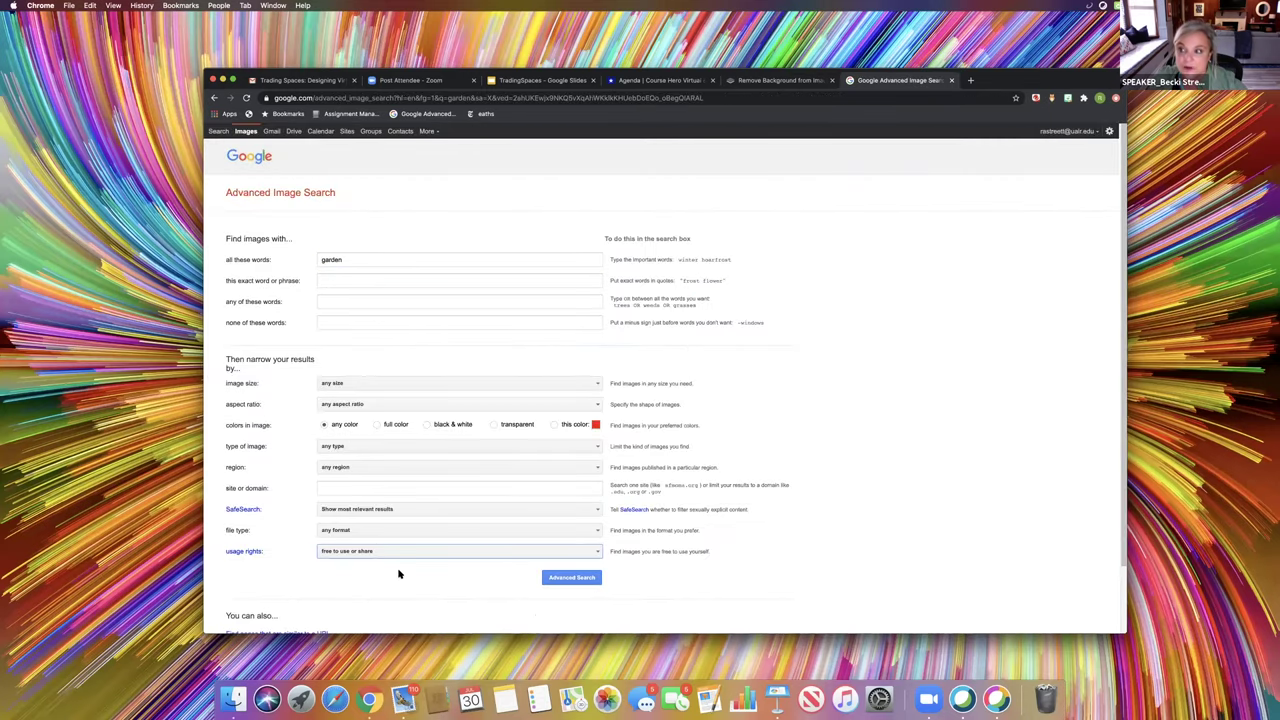
{"action": "left_click", "coordinate": [567, 579]}
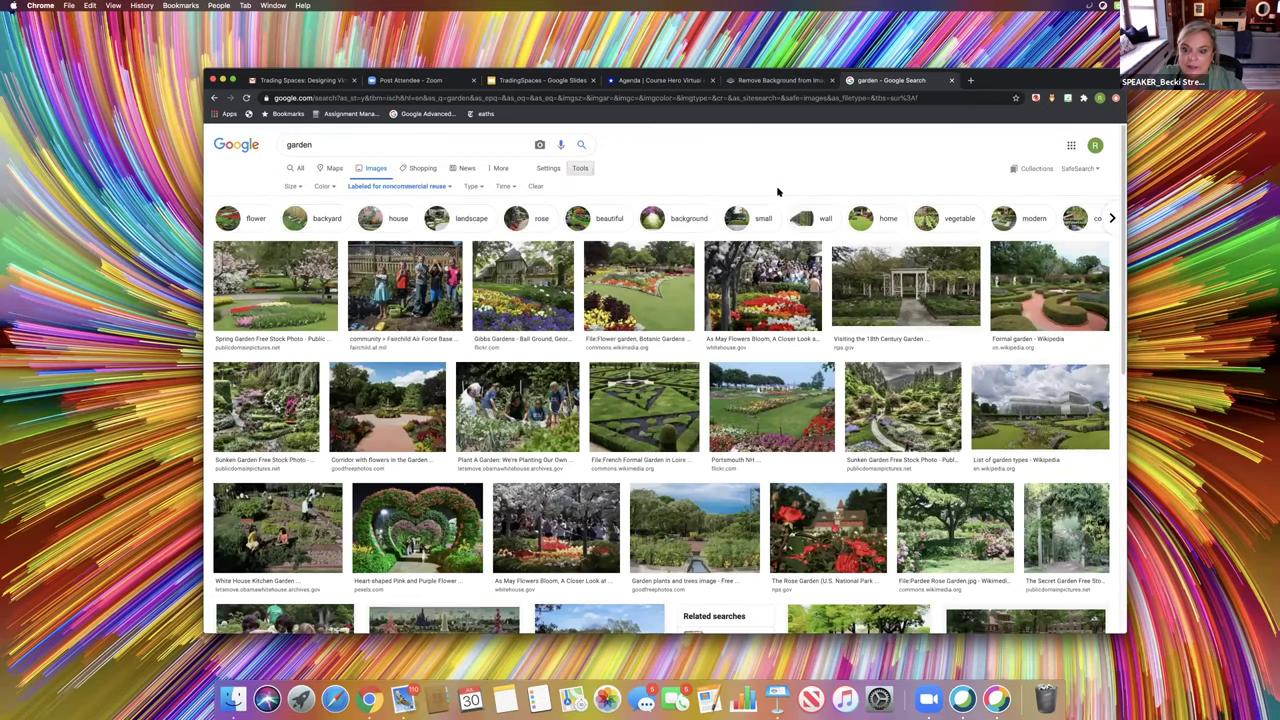
Open the "Spring Garden Free Stock Photo" result and save its image to the desktop
{"action": "left_click", "coordinate": [252, 277]}
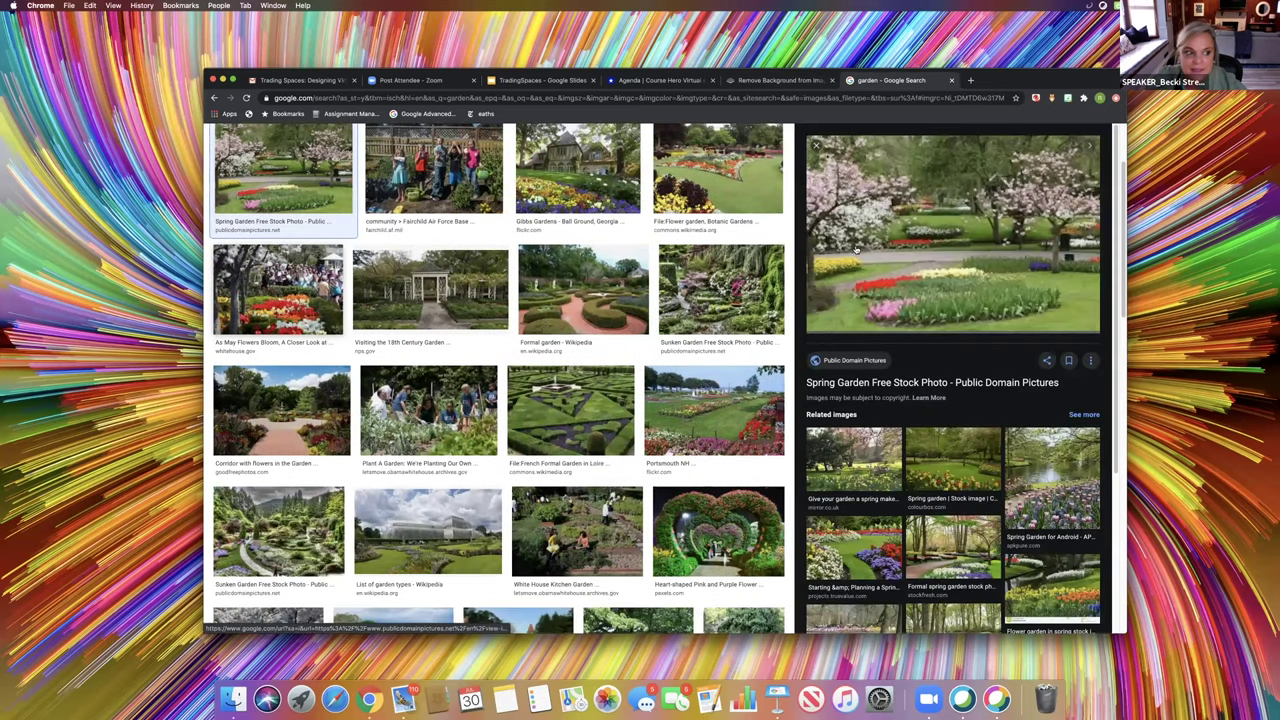
{"action": "left_click_drag", "start_coordinate": [876, 254], "coordinate": [1176, 320]}
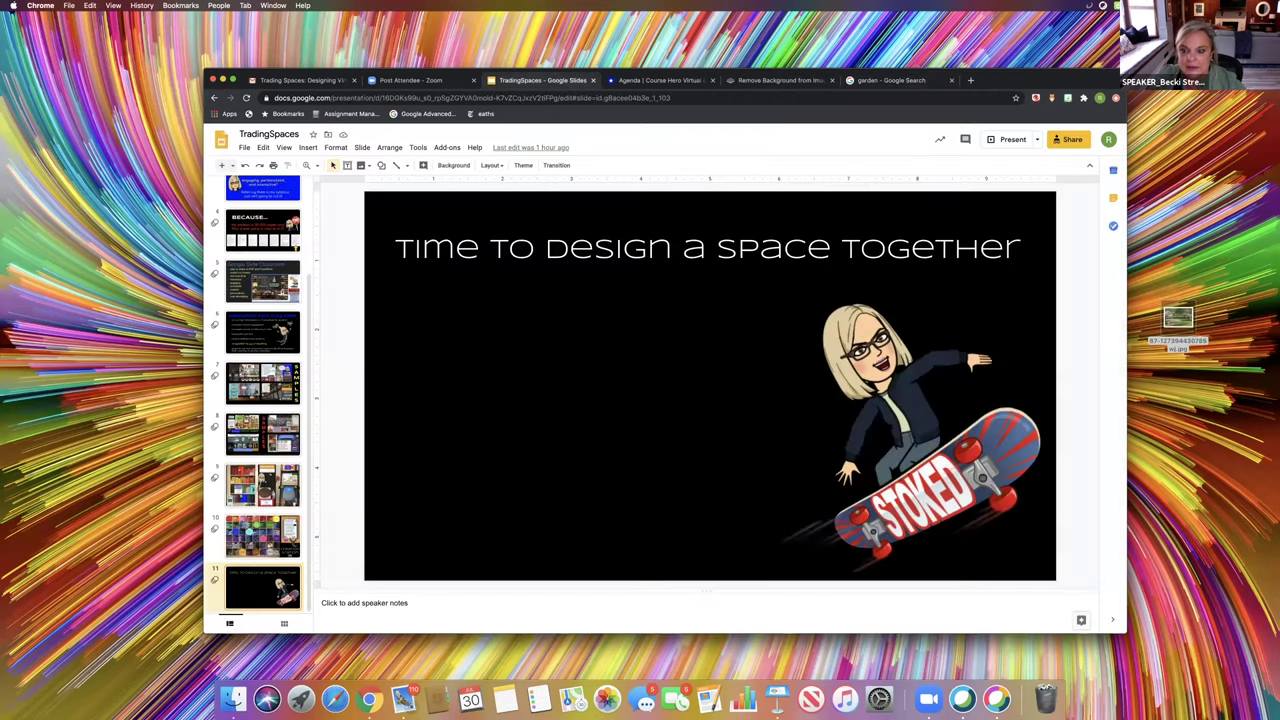
In the TradingSpaces presentation, clear the title and skateboard Bitmoji from slide 11 and insert the saved garden photo from the desktop
{"action": "mouse_move", "coordinate": [577, 208]}
{"action": "left_mouse_down"}
{"action": "mouse_move", "coordinate": [795, 416]}
{"action": "mouse_move", "coordinate": [1000, 560]}
{"action": "left_mouse_up"}
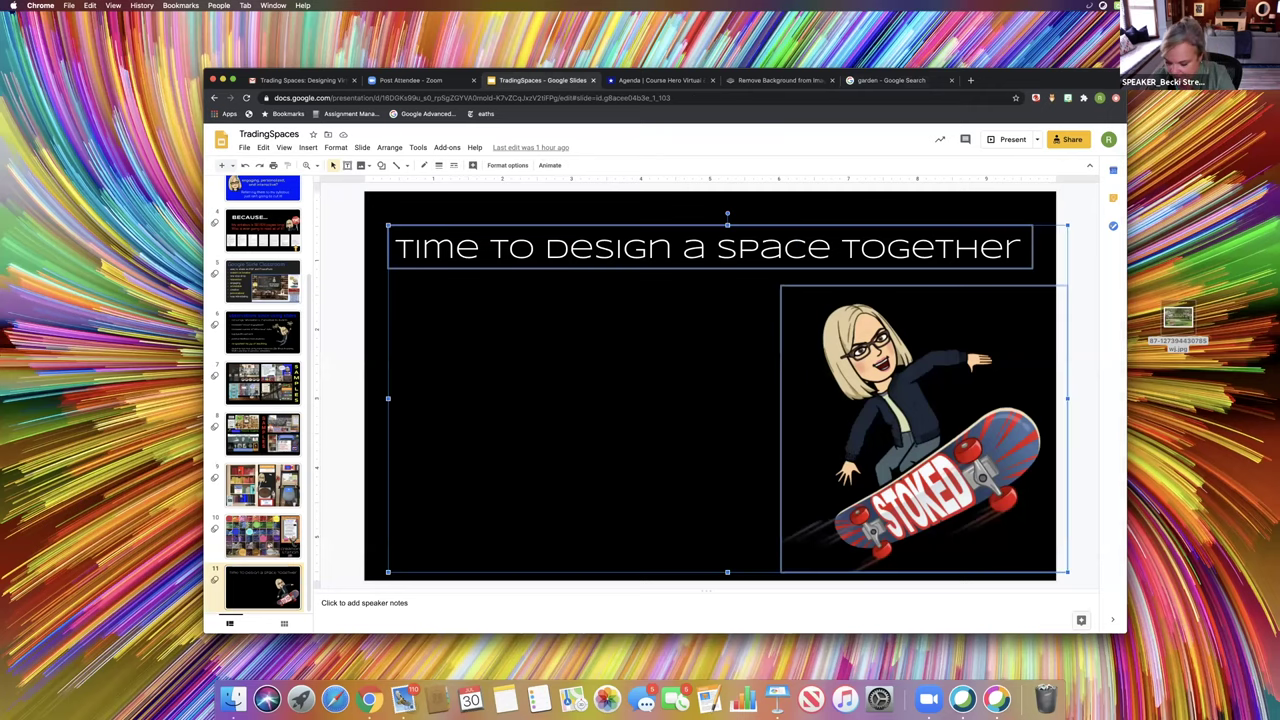
{"action": "key", "text": "Delete"}
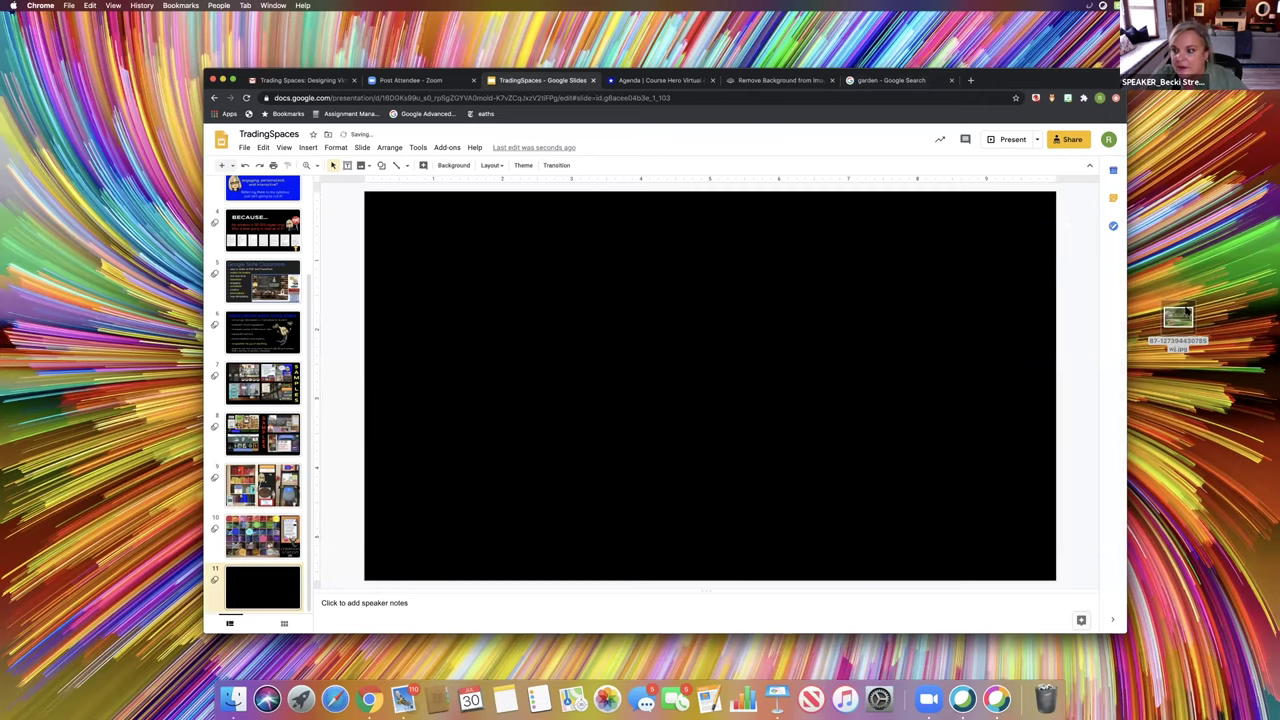
{"action": "left_click_drag", "start_coordinate": [1178, 318], "coordinate": [744, 314]}
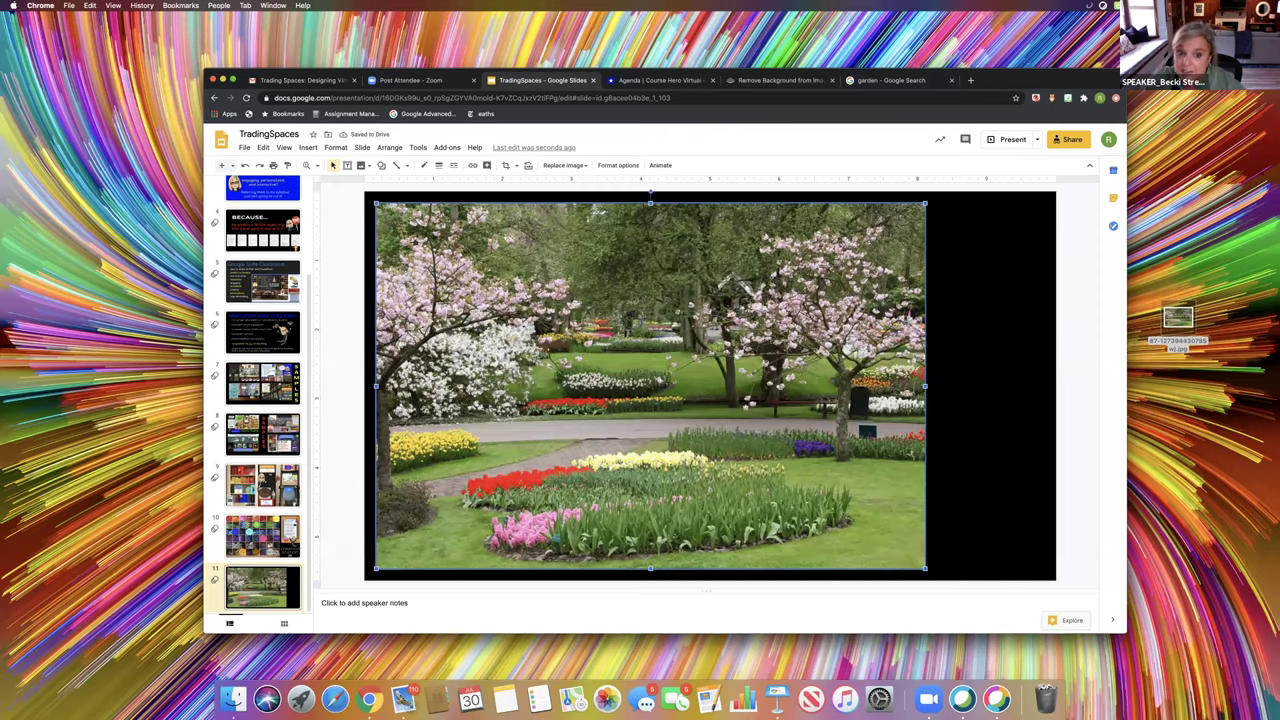
Set the background color of slide 11 to a solid medium green that matches the garden photo
{"action": "key", "text": "Escape"}
{"action": "left_click", "coordinate": [460, 165]}
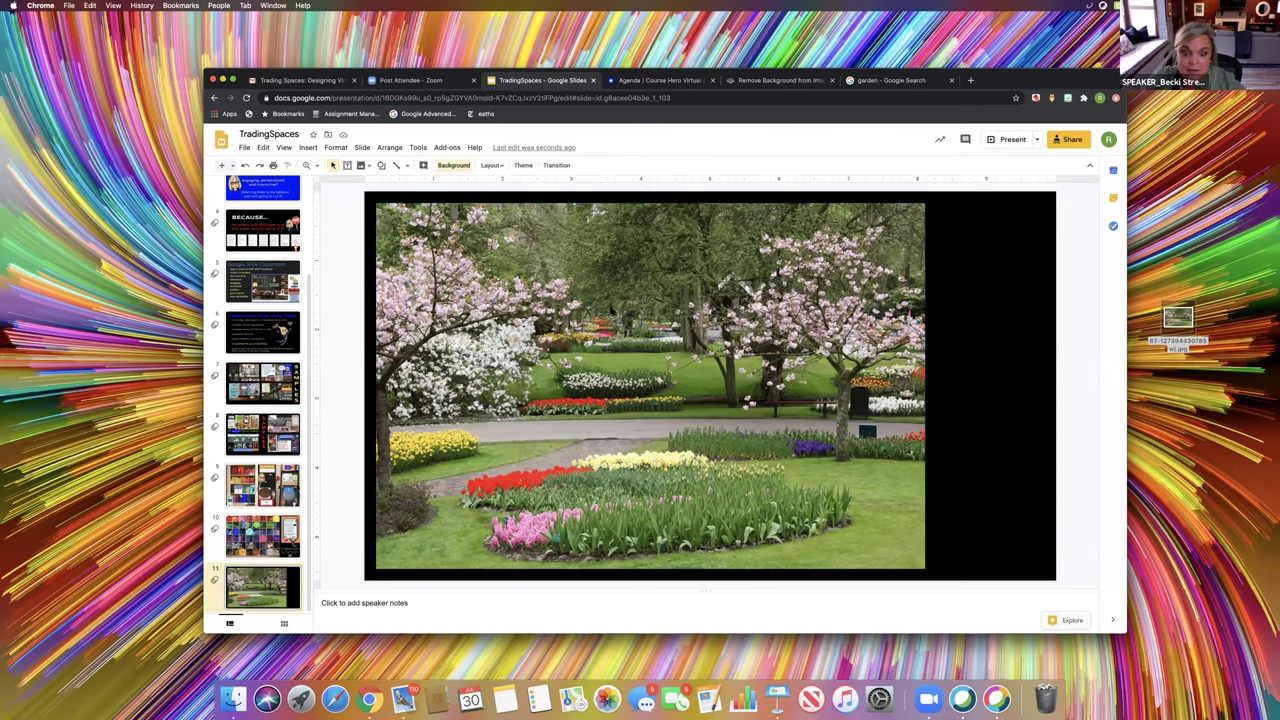
{"action": "left_click", "coordinate": [738, 349]}
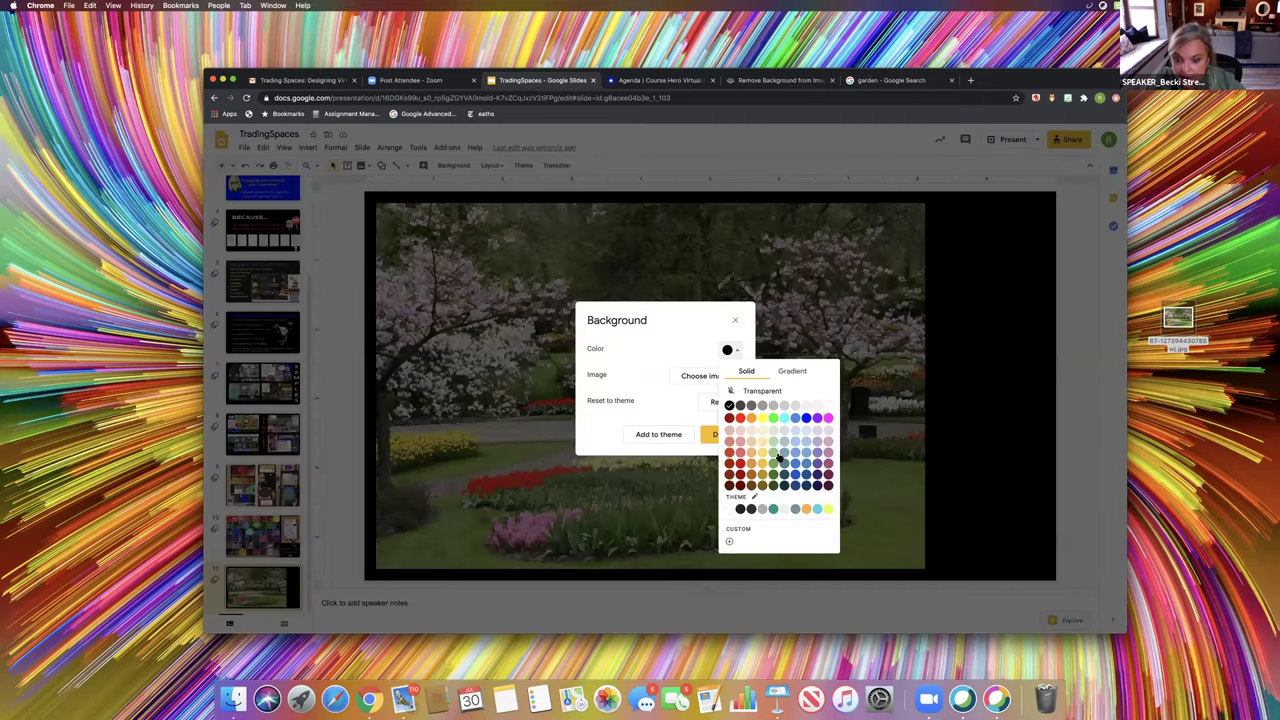
{"action": "left_click", "coordinate": [775, 463]}
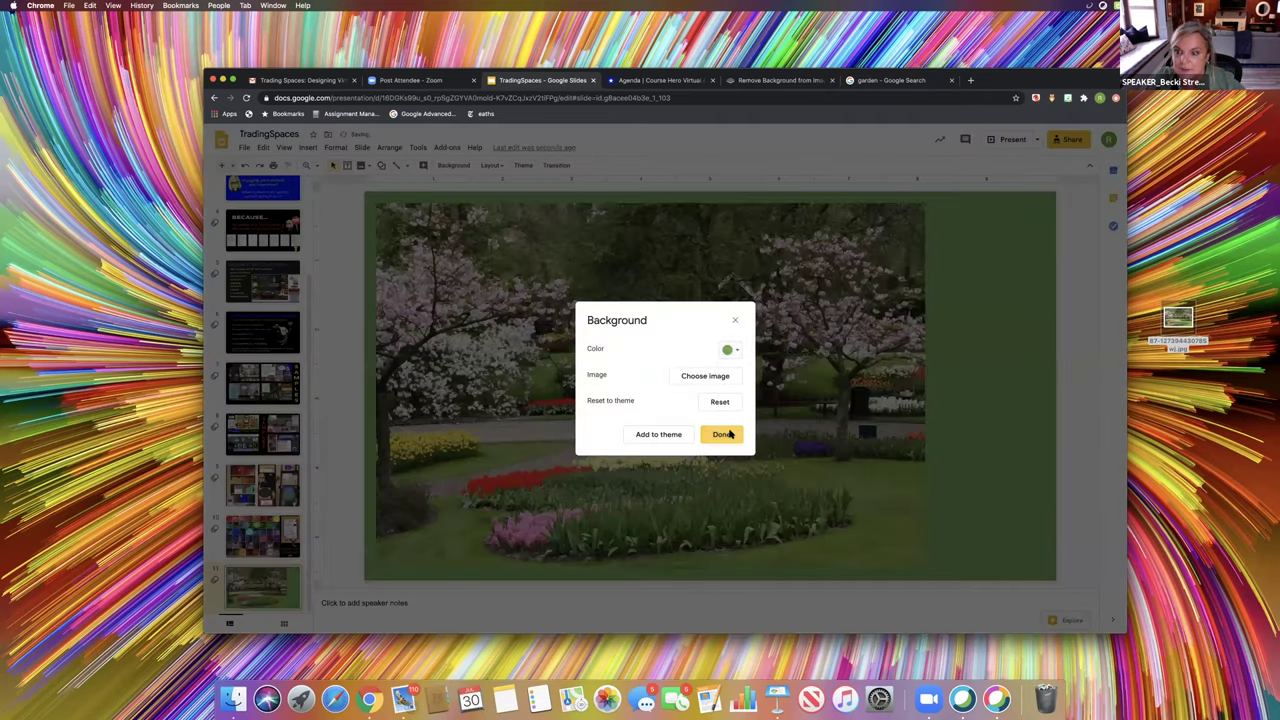
{"action": "left_click", "coordinate": [731, 434]}
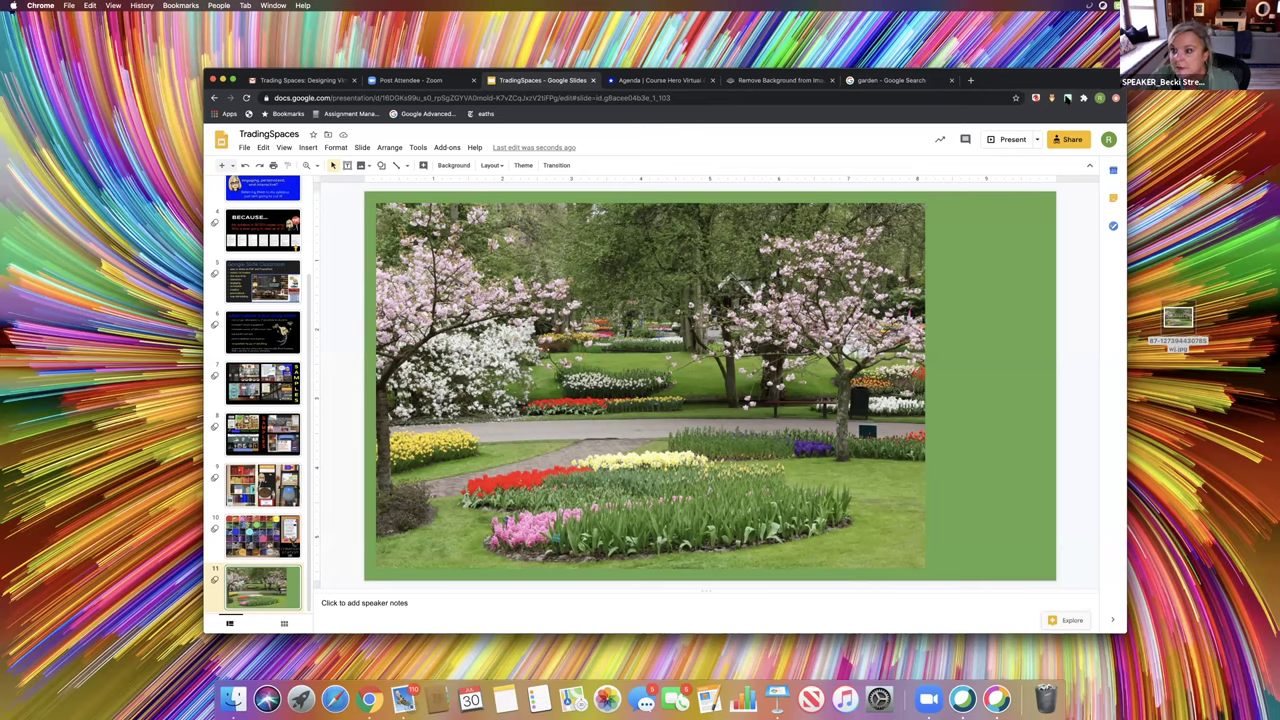
Search Bitmoji for "gardening" and add the sticker trimming a heart-shaped tree to the slide
{"action": "left_click", "coordinate": [1068, 99]}
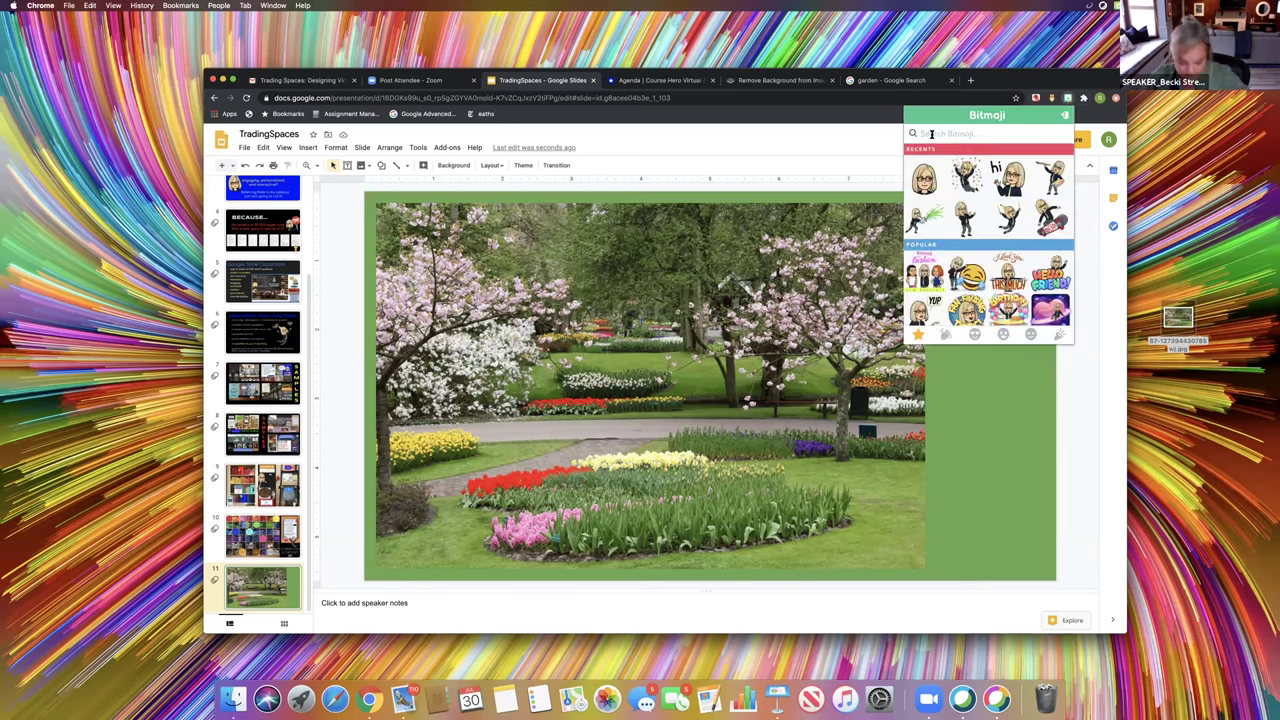
{"action": "type", "text": "gar"}
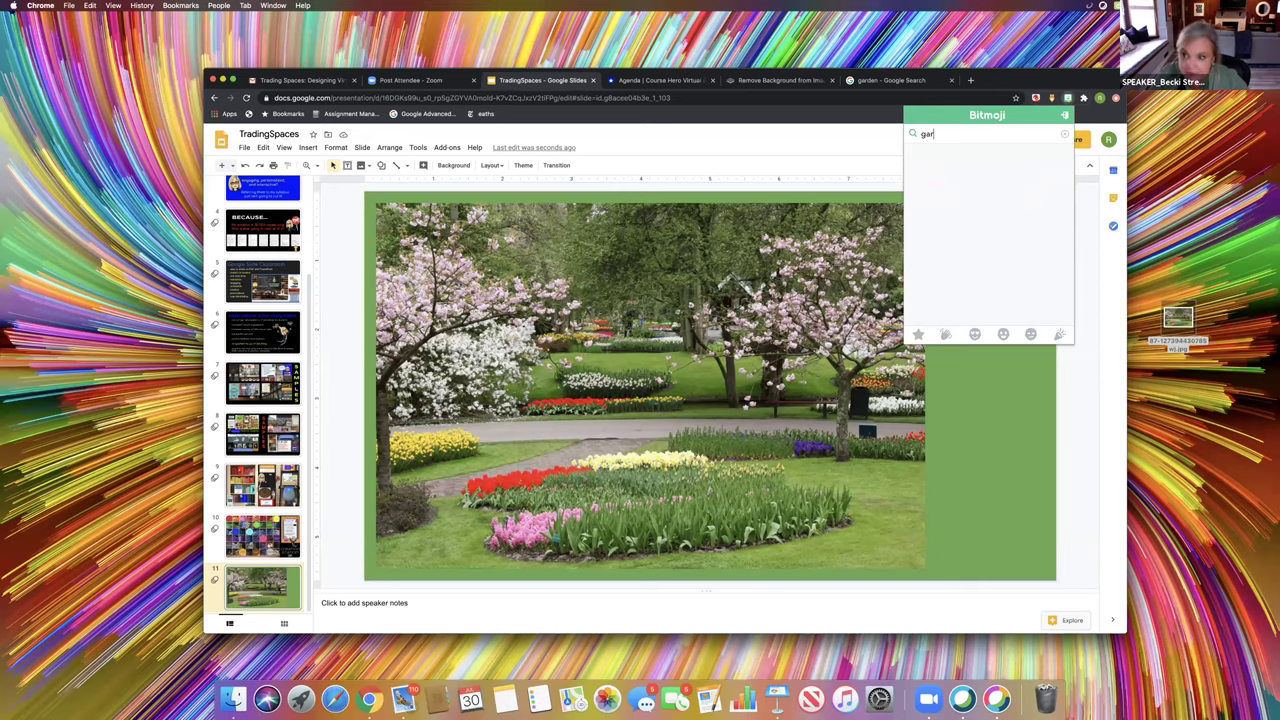
{"action": "type", "text": "dening"}
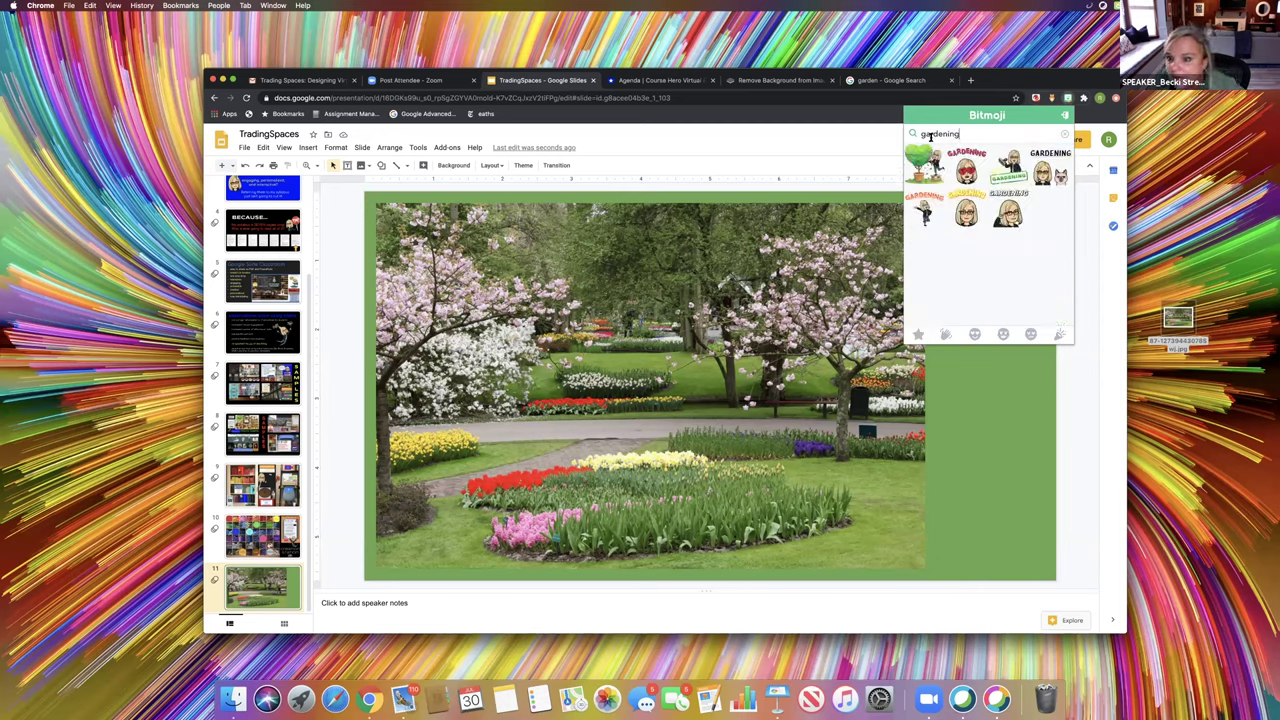
{"action": "left_click_drag", "start_coordinate": [925, 163], "coordinate": [968, 413]}
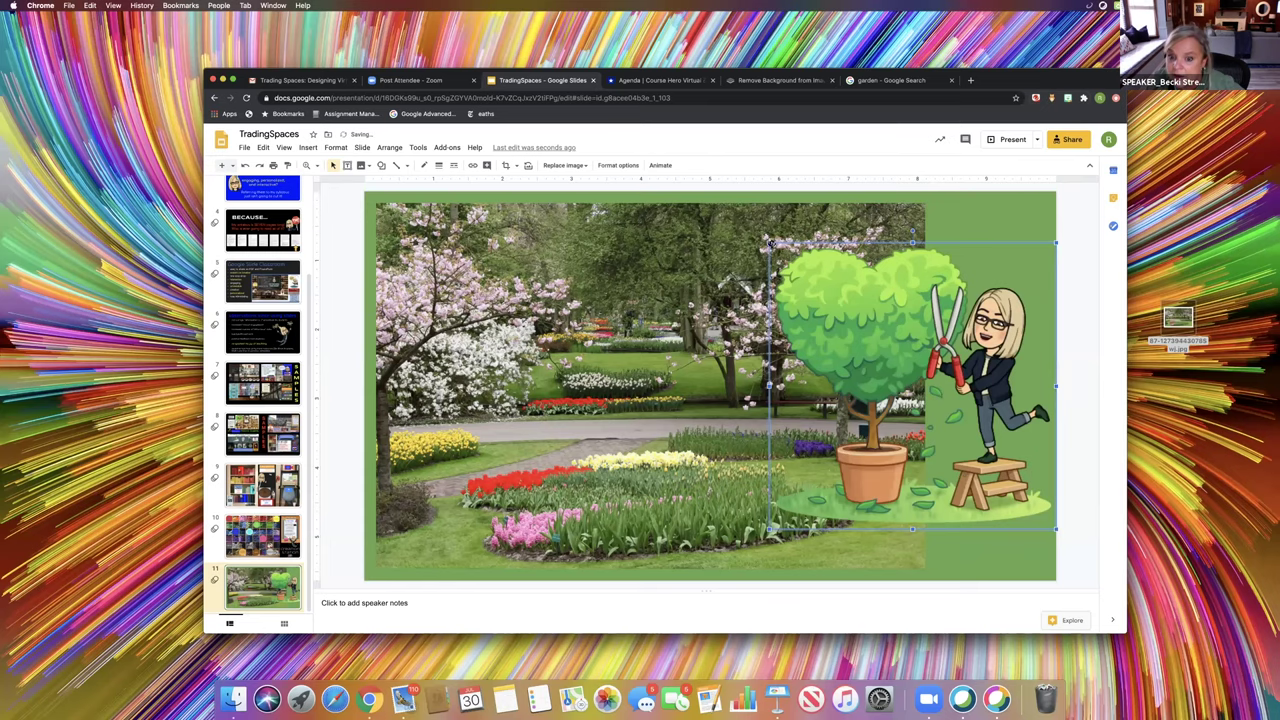
Shrink the gardening Bitmoji and place it in the slide's lower-right corner, on the green strip beside the garden photo
{"action": "left_click_drag", "start_coordinate": [772, 243], "coordinate": [848, 322]}
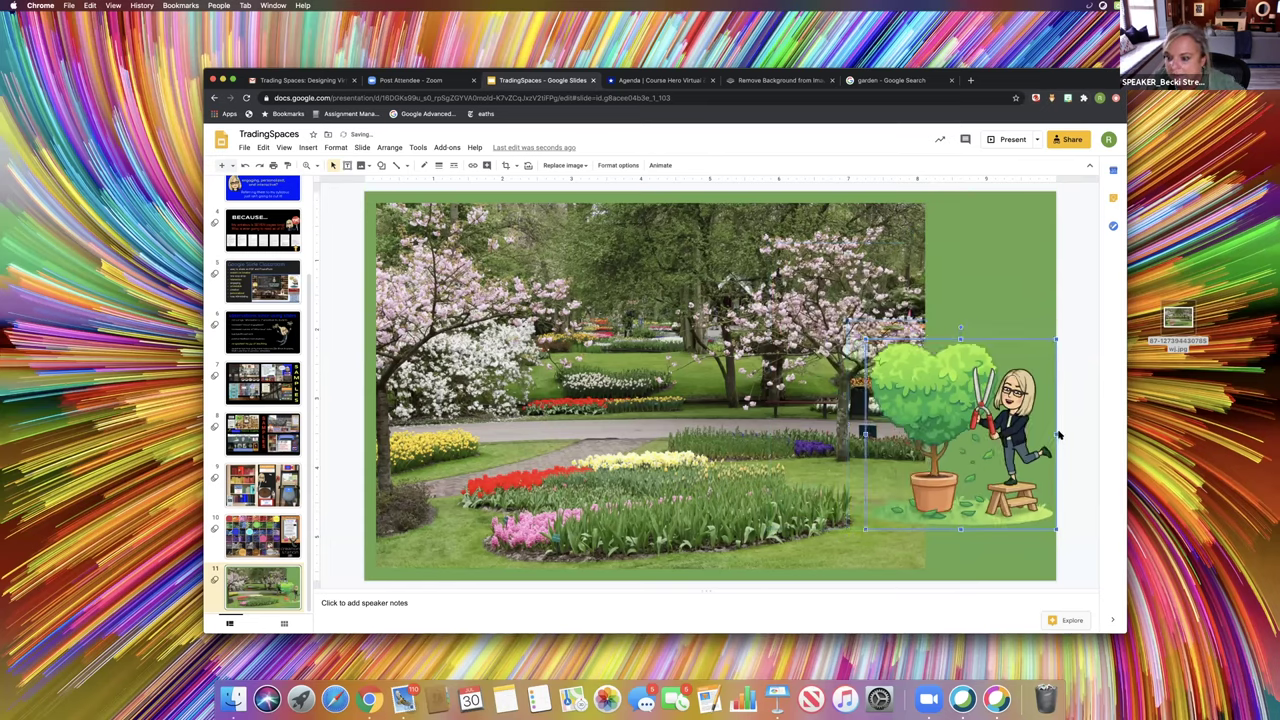
{"action": "left_click_drag", "start_coordinate": [842, 403], "coordinate": [712, 407]}
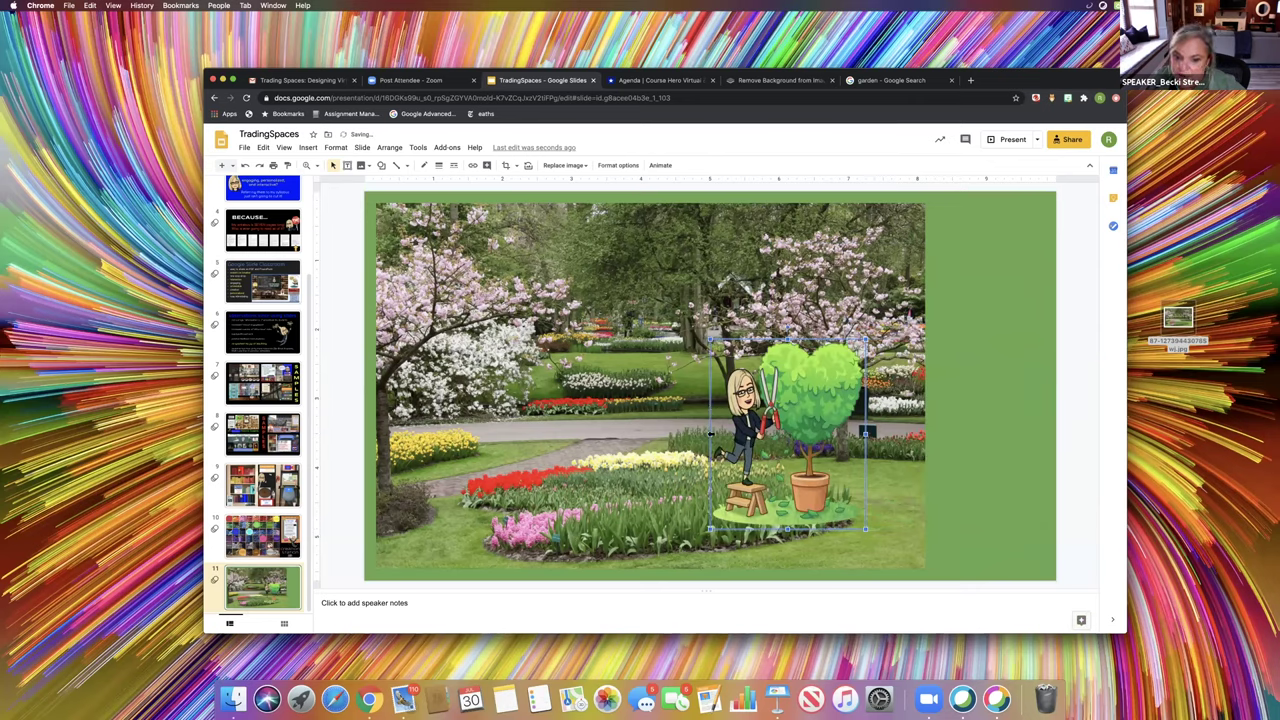
{"action": "left_click_drag", "start_coordinate": [1023, 381], "coordinate": [1037, 380]}
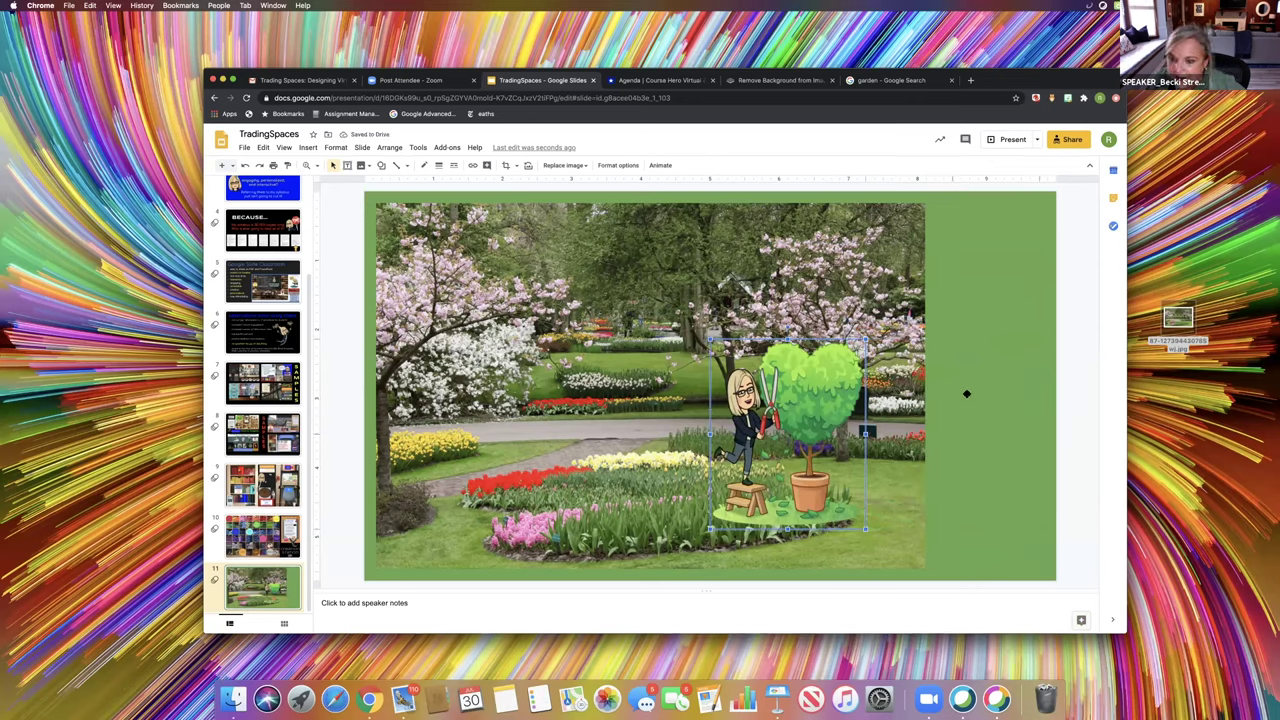
{"action": "left_click_drag", "start_coordinate": [960, 398], "coordinate": [973, 289]}
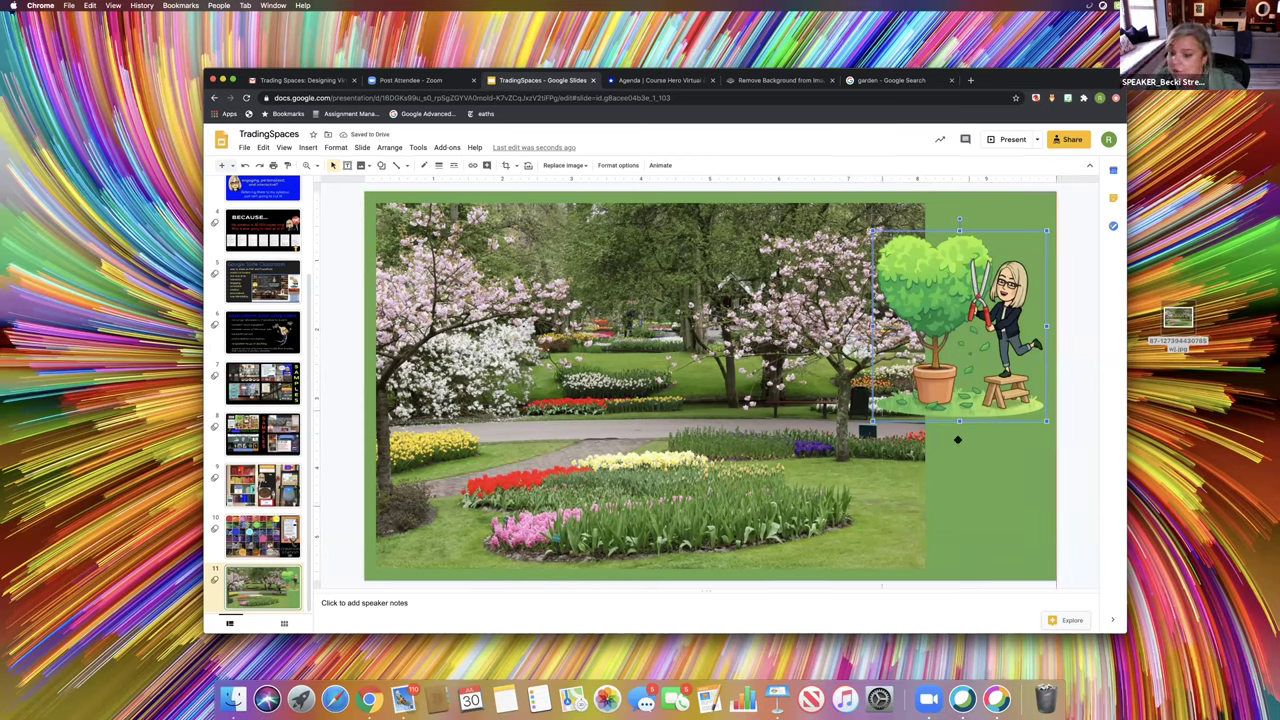
{"action": "left_click_drag", "start_coordinate": [896, 411], "coordinate": [908, 589]}
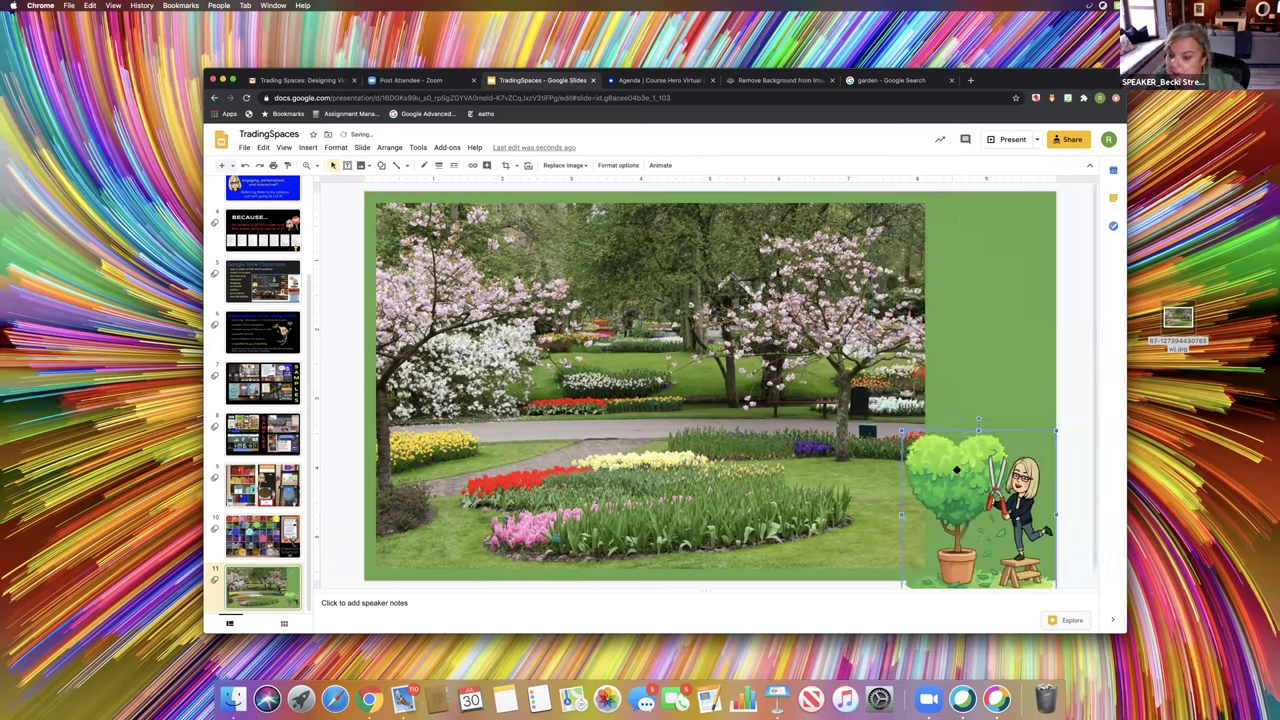
{"action": "mouse_move", "coordinate": [958, 432]}
{"action": "left_mouse_down"}
{"action": "mouse_move", "coordinate": [903, 396]}
{"action": "mouse_move", "coordinate": [967, 447]}
{"action": "left_mouse_up"}
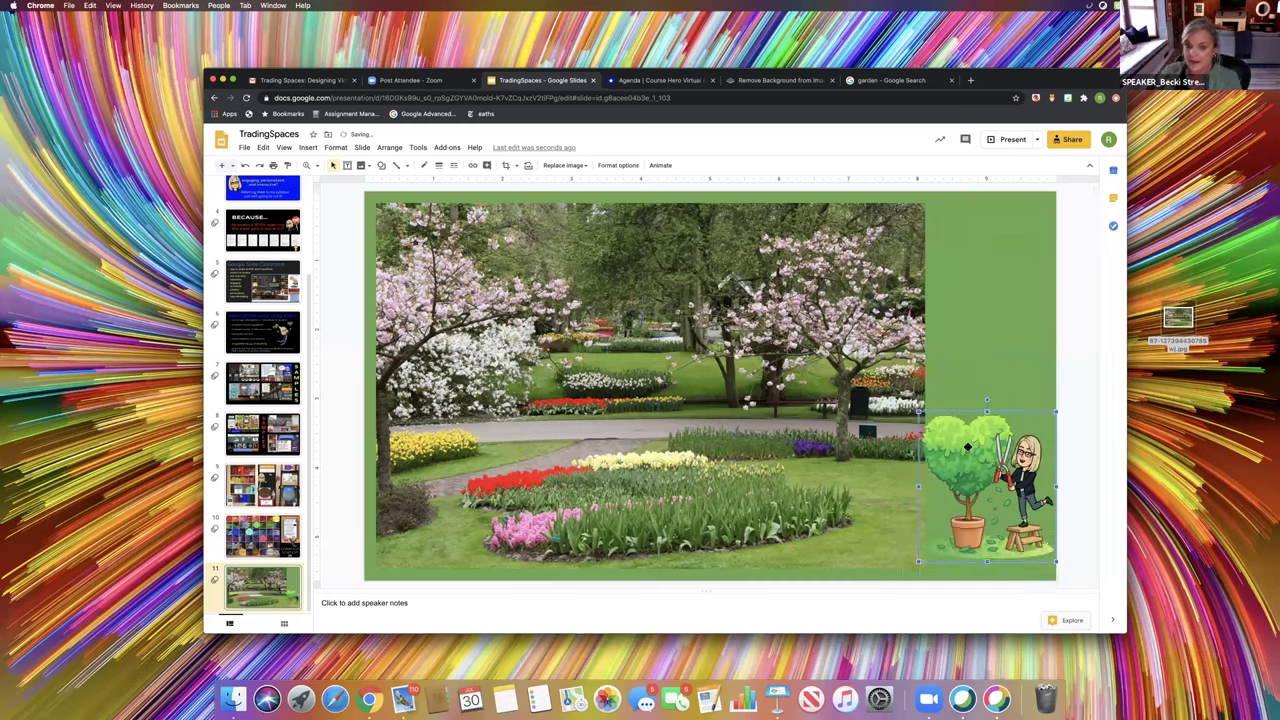
Give the gardening Bitmoji a "Fly in from left" animation that starts on click, and preview it
{"action": "left_click", "coordinate": [659, 166]}
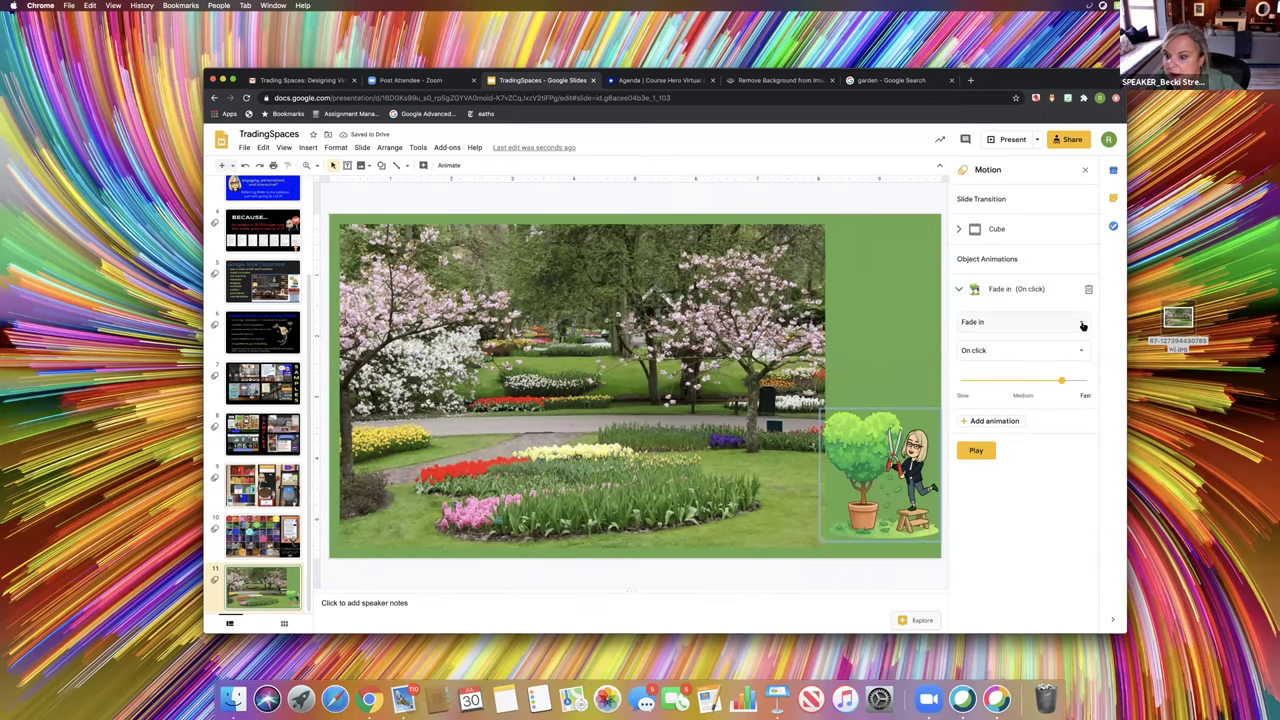
{"action": "left_click", "coordinate": [1012, 331]}
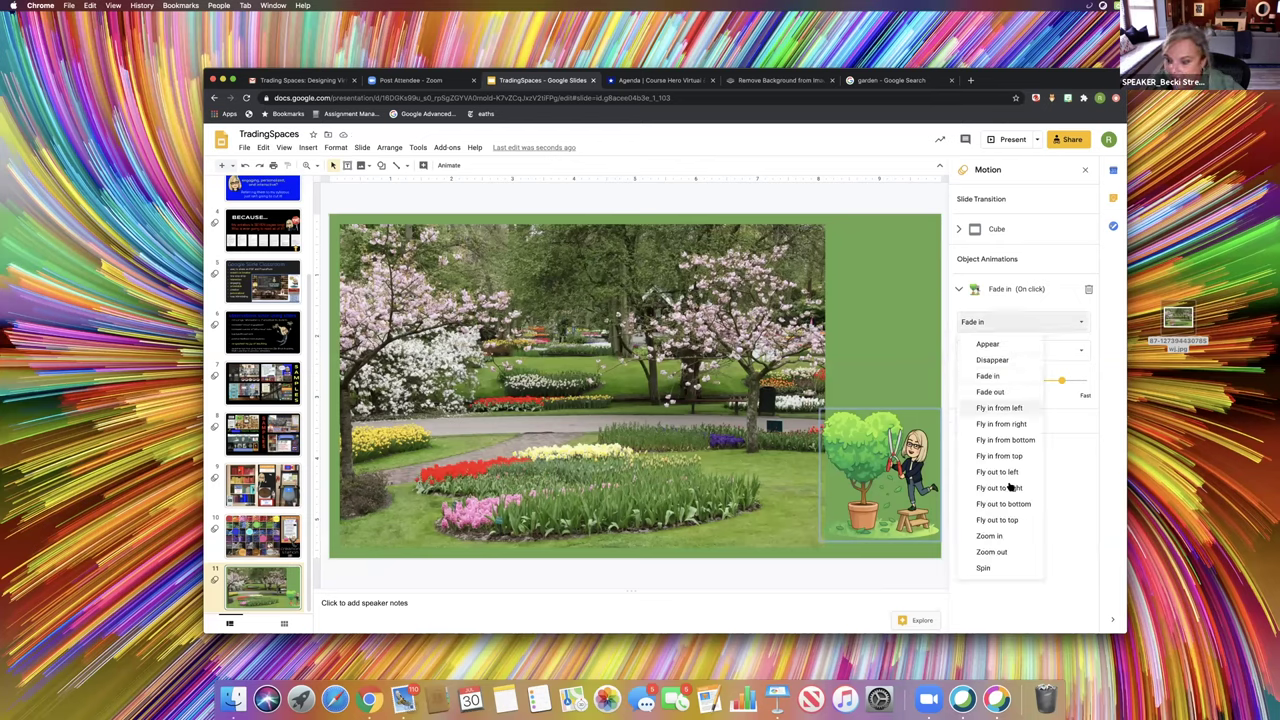
{"action": "left_click", "coordinate": [1009, 410]}
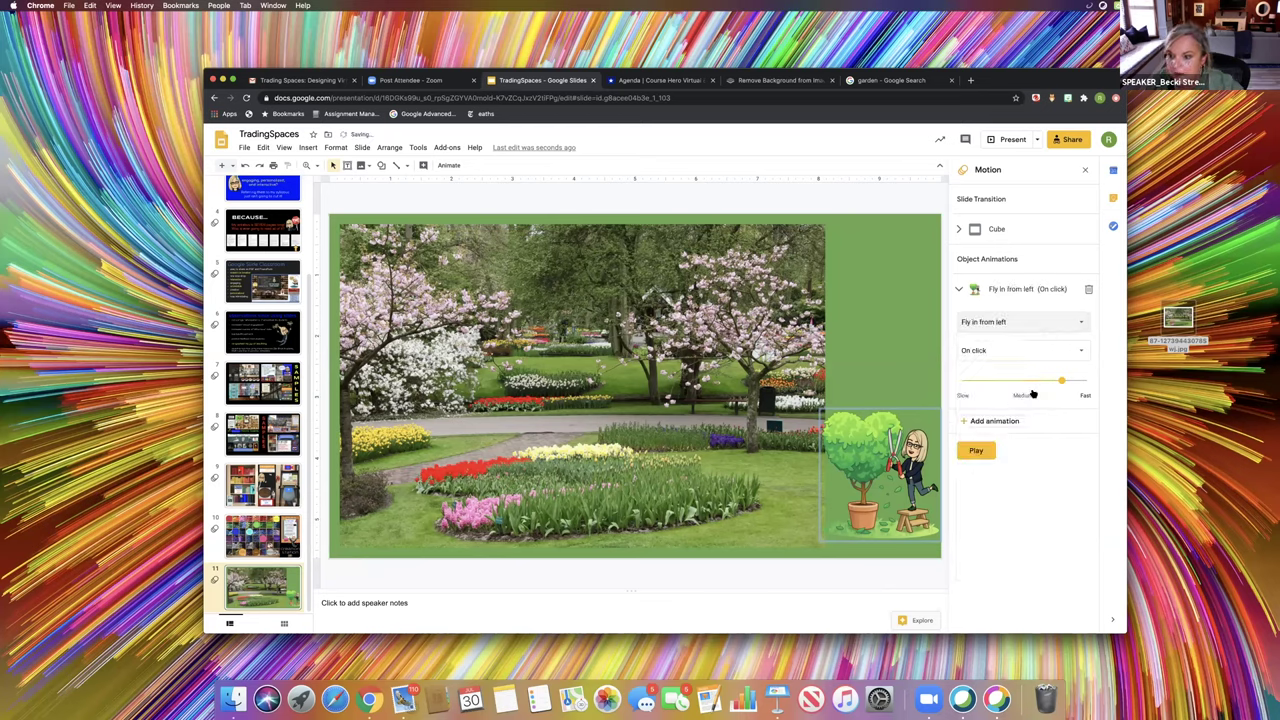
{"action": "left_click", "coordinate": [1083, 353]}
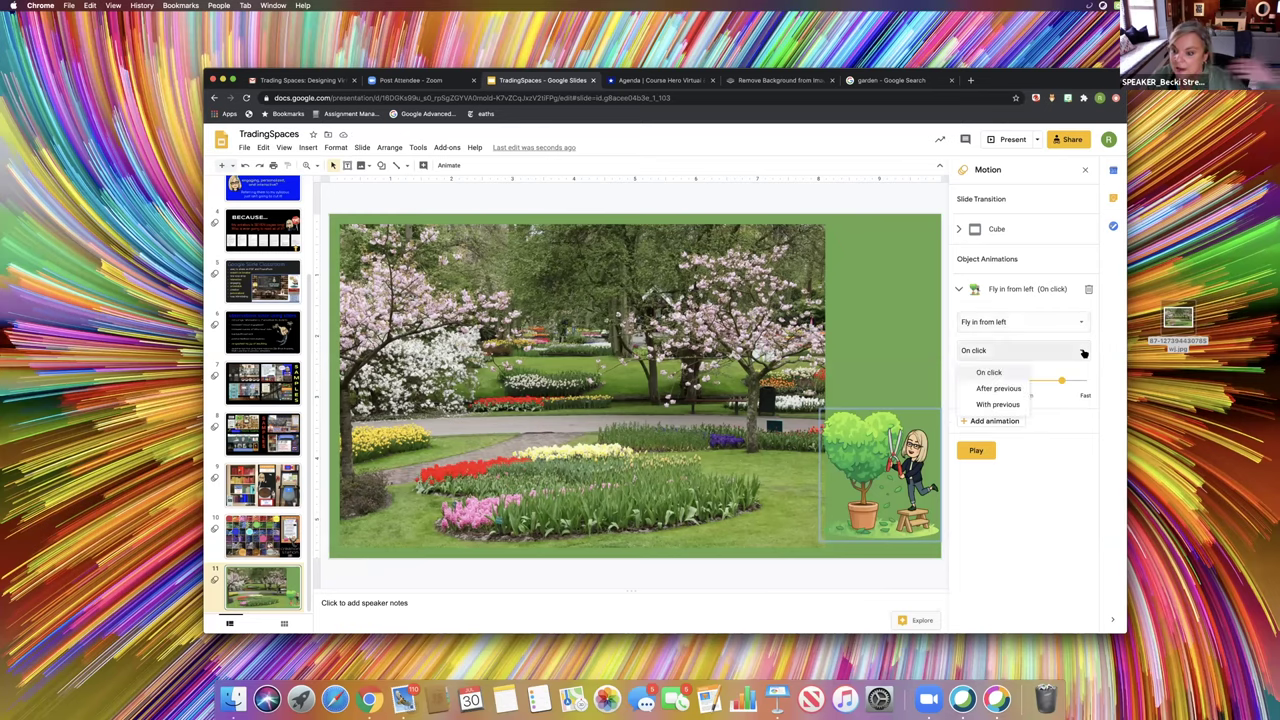
{"action": "left_click", "coordinate": [978, 450]}
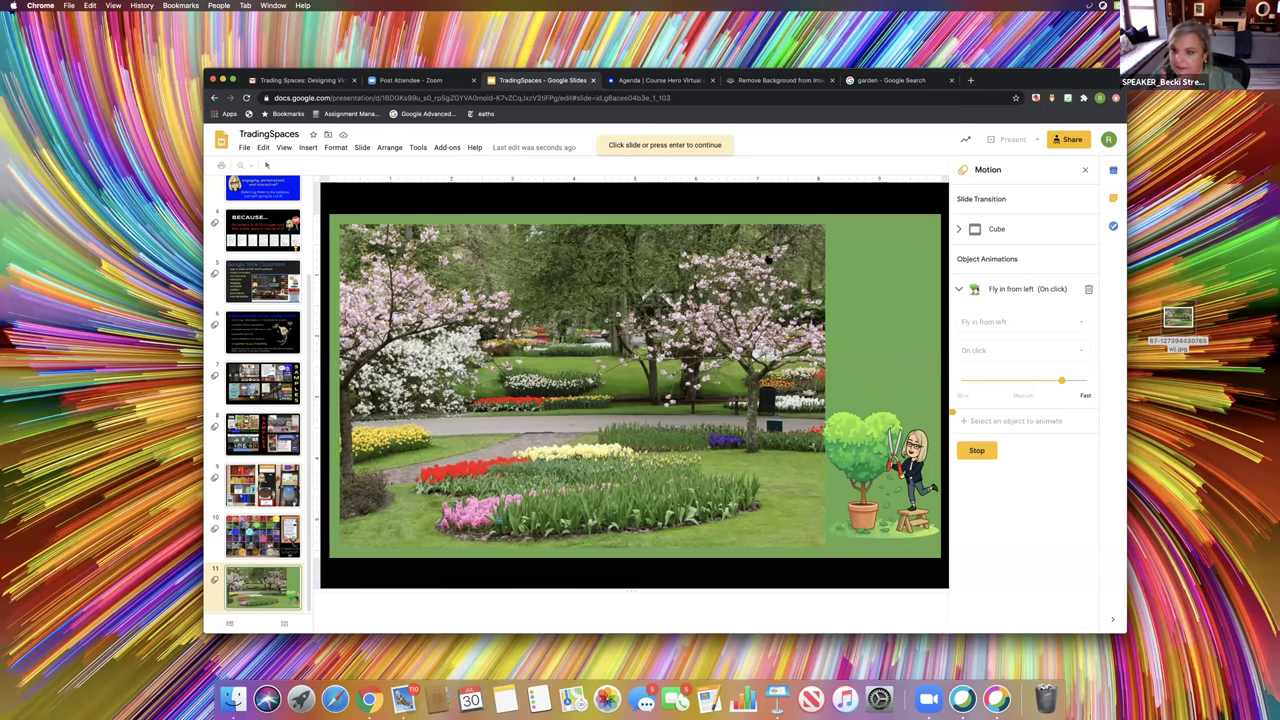
Review the slide transition options for slide 11 and preview its Cube transition
{"action": "left_click", "coordinate": [995, 231]}
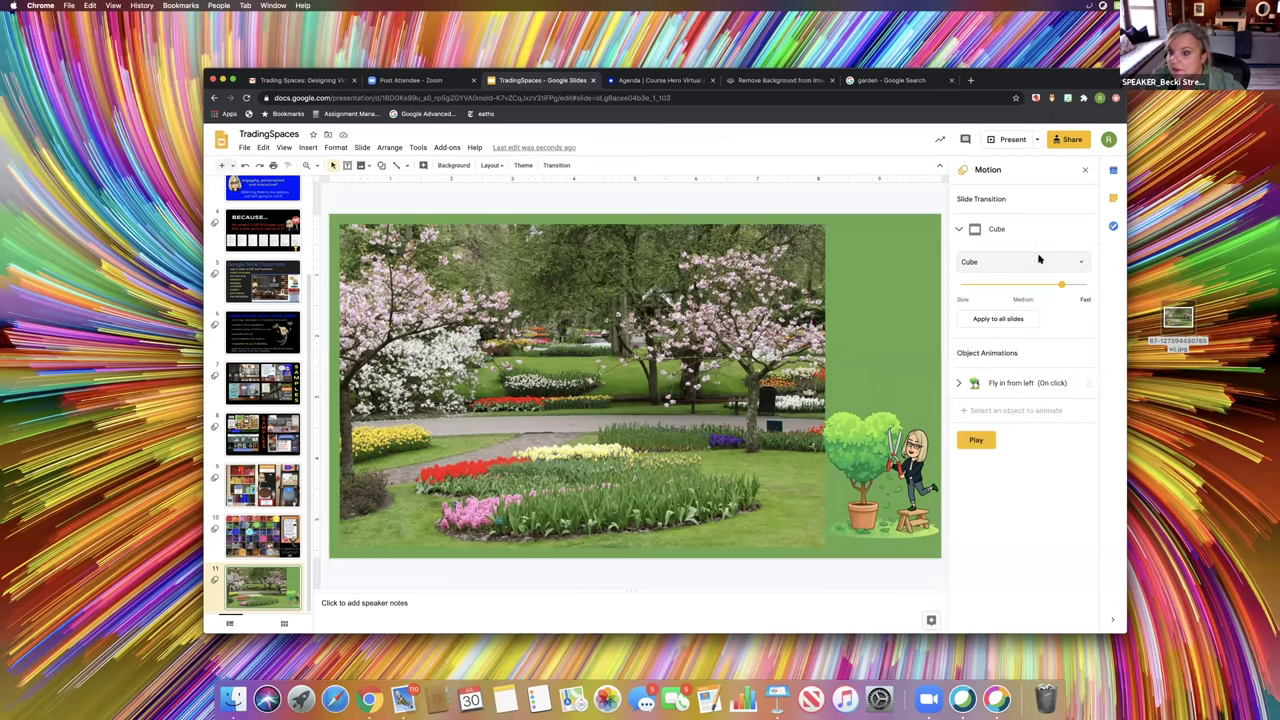
{"action": "left_click", "coordinate": [1082, 264]}
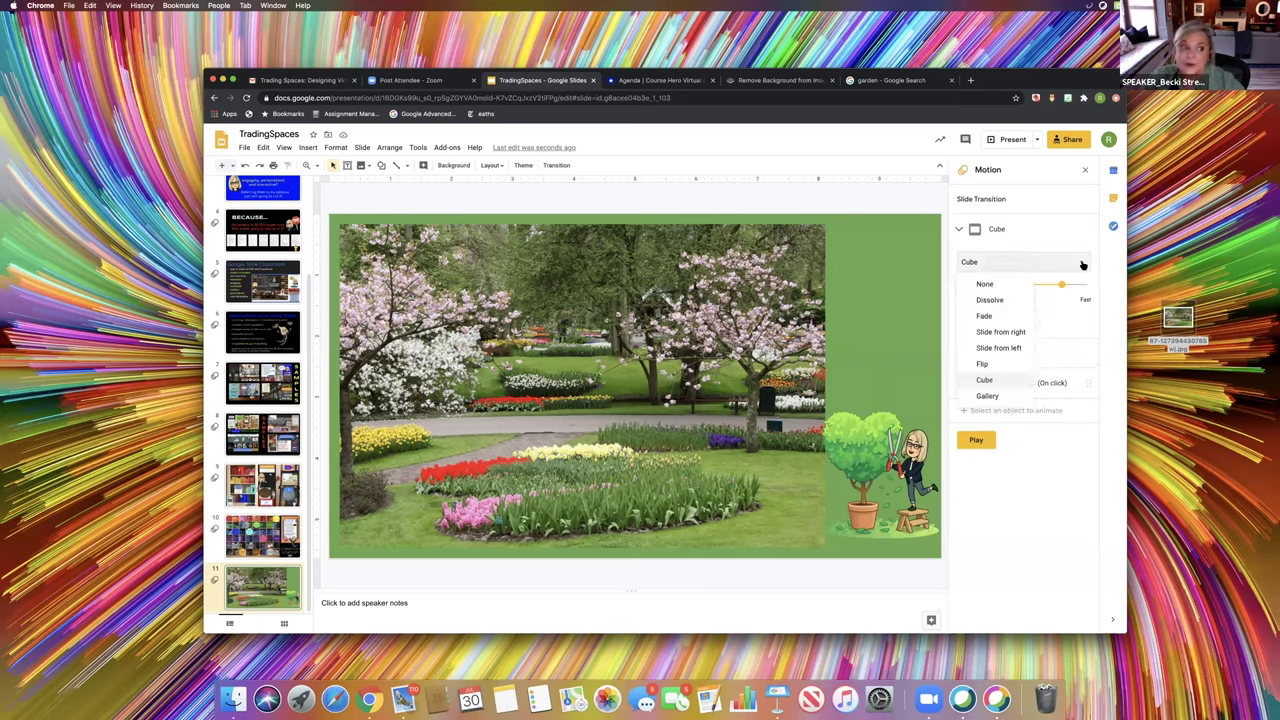
{"action": "left_click", "coordinate": [987, 444]}
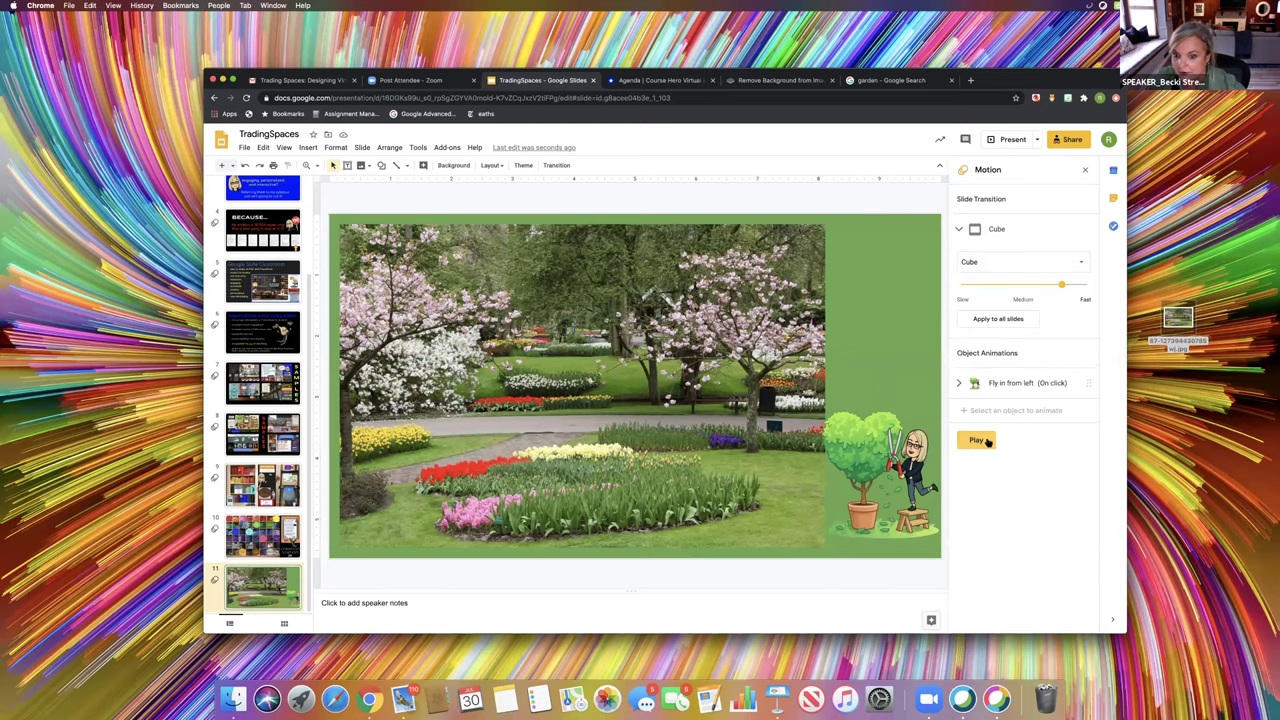
{"action": "left_click", "coordinate": [987, 442]}
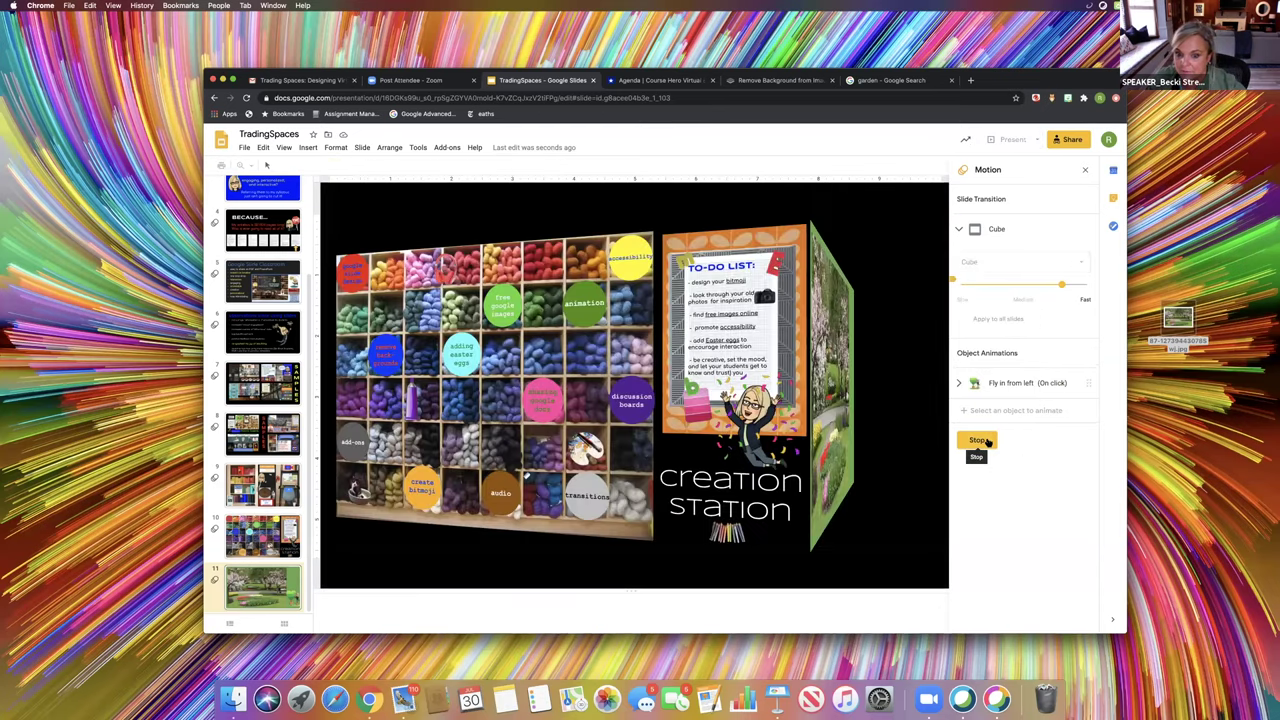
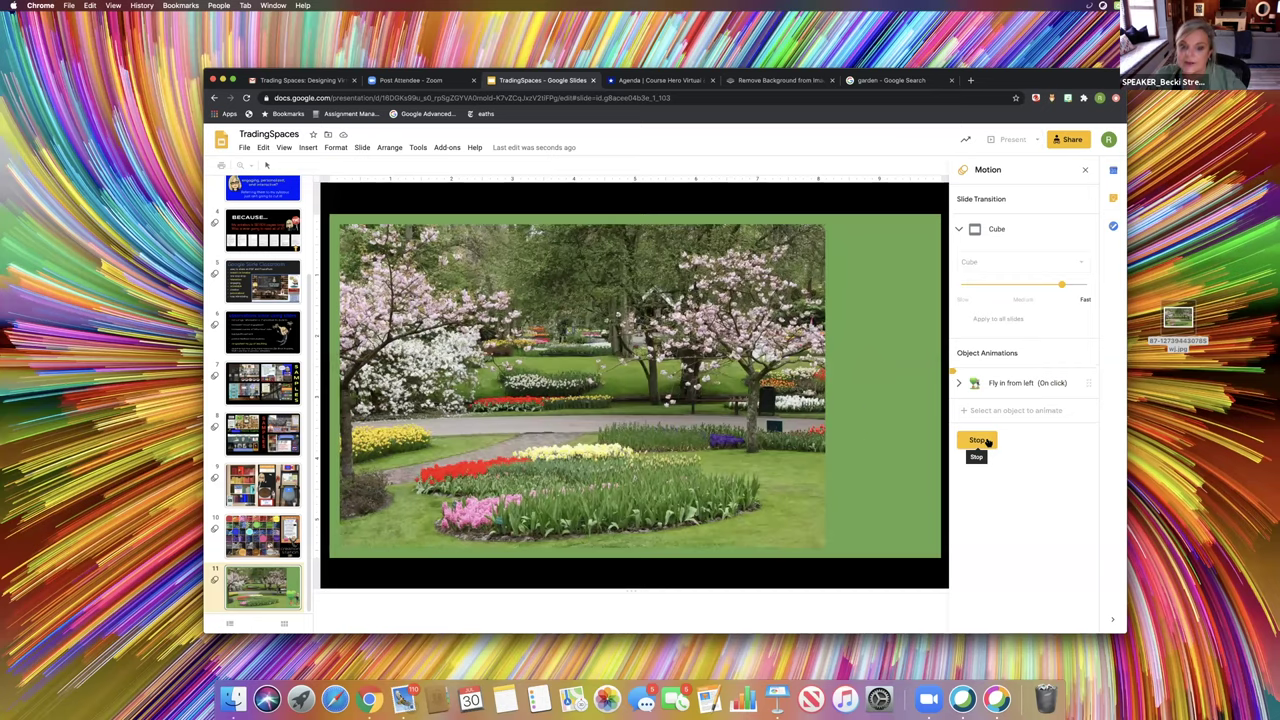
Stop the animation preview and bring up slide 10, the Creation Station
{"action": "left_click", "coordinate": [985, 441]}
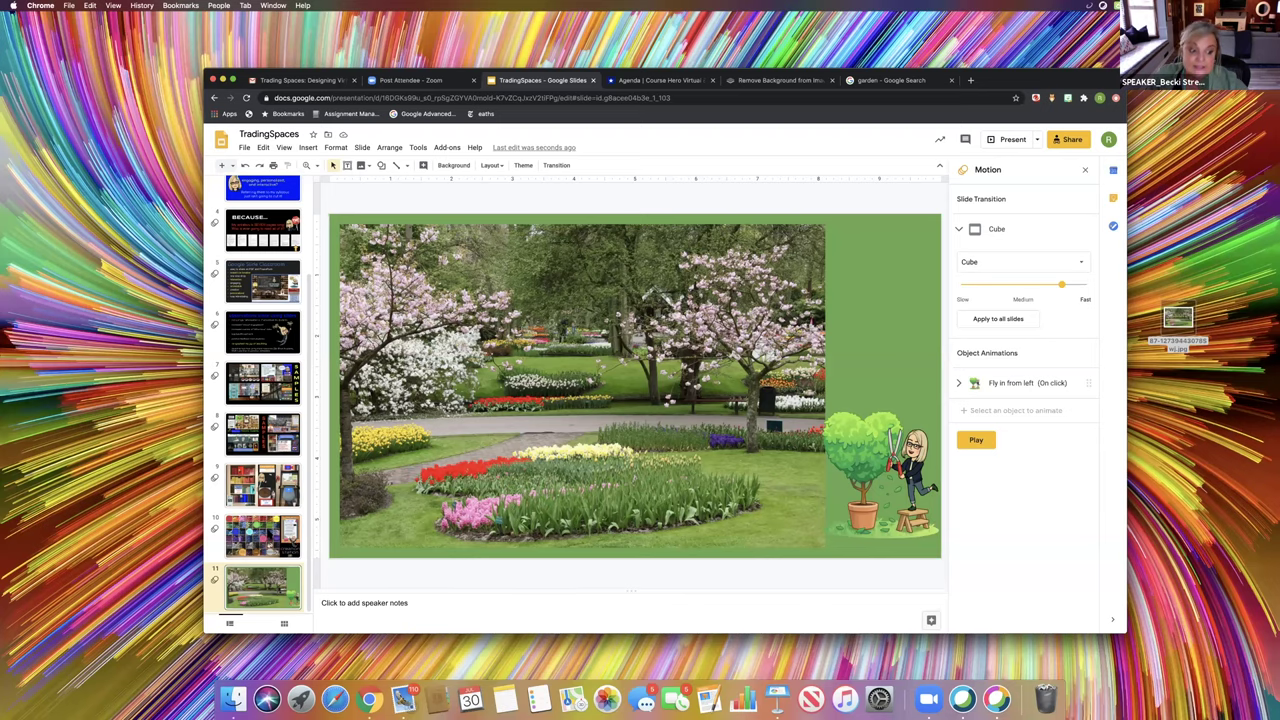
{"action": "key", "text": "Up"}
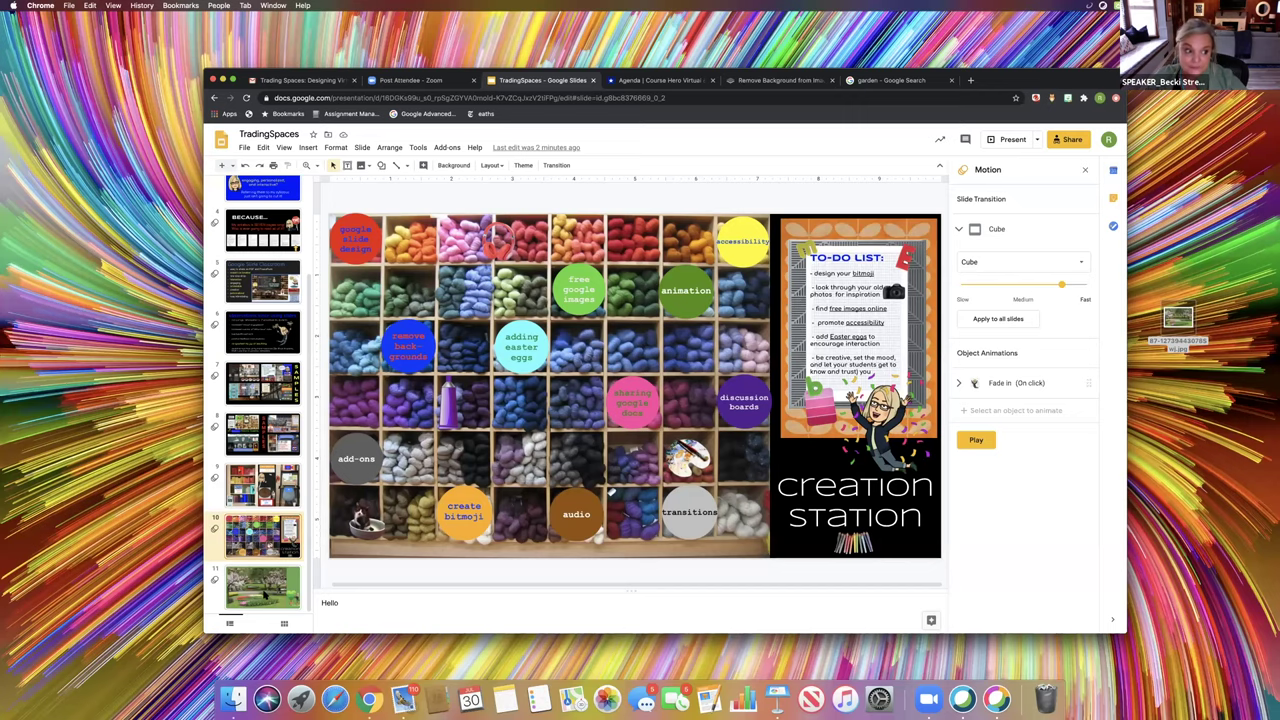
{"action": "left_click", "coordinate": [265, 594]}
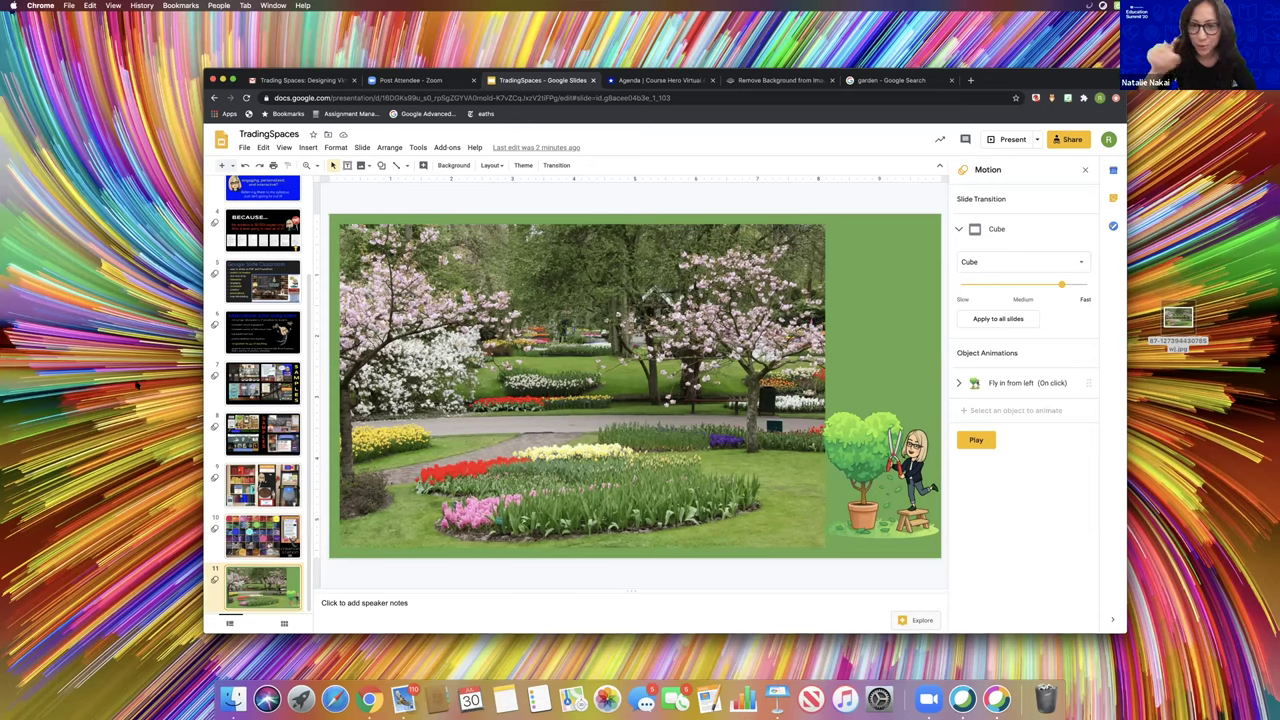
{"action": "left_click", "coordinate": [262, 535]}
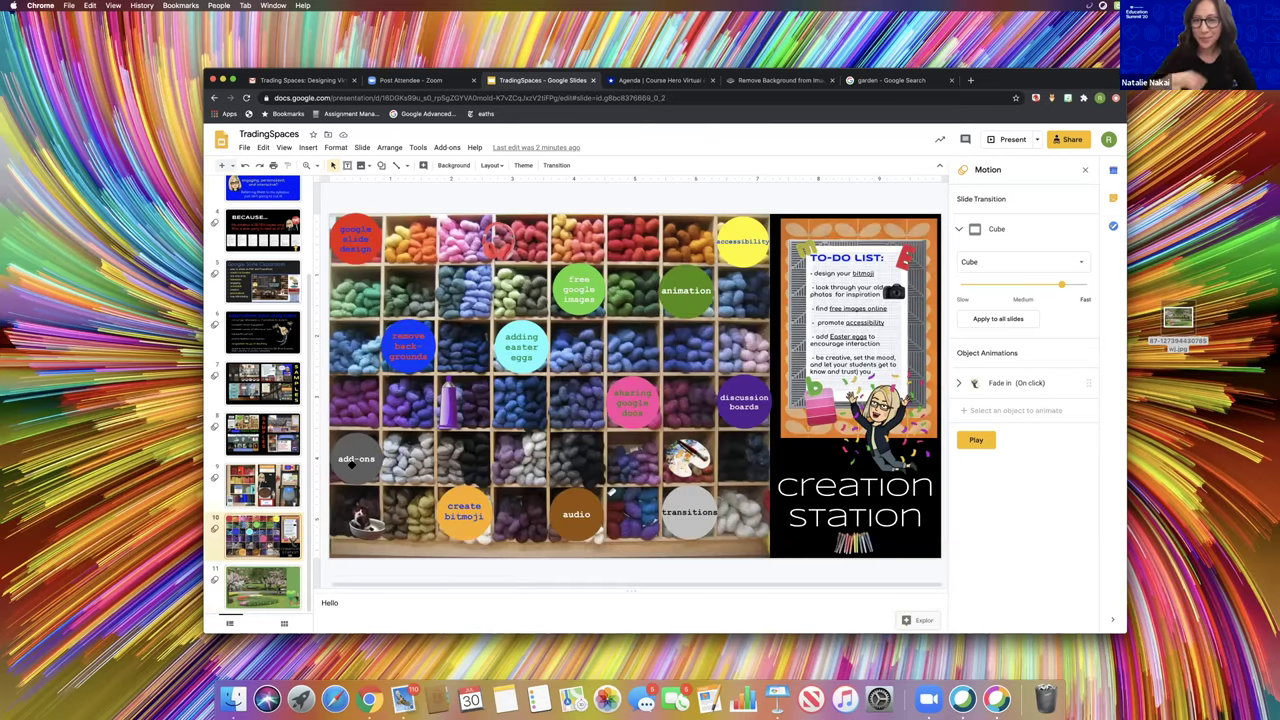
Check the link on the "google slide design" circle, view the Bitmoji extension page linked from "create bitmoji", and return to the presentation
{"action": "left_click", "coordinate": [364, 256]}
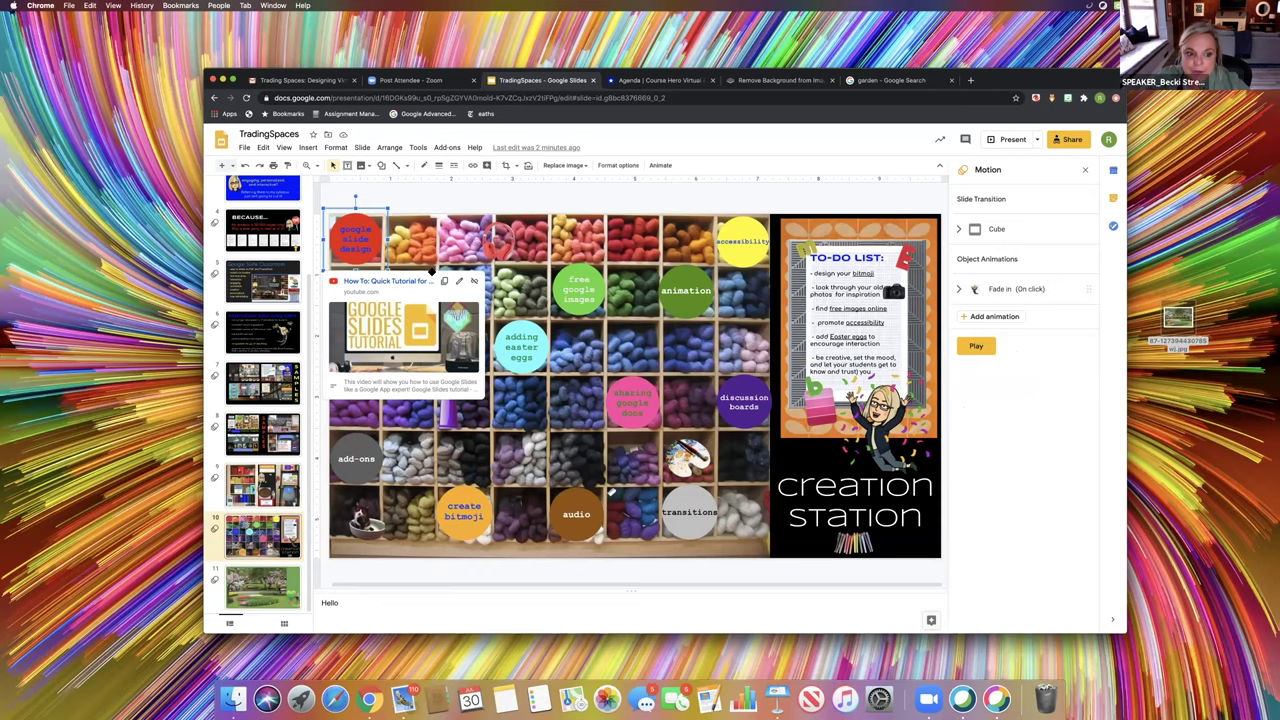
{"action": "left_click", "coordinate": [514, 286]}
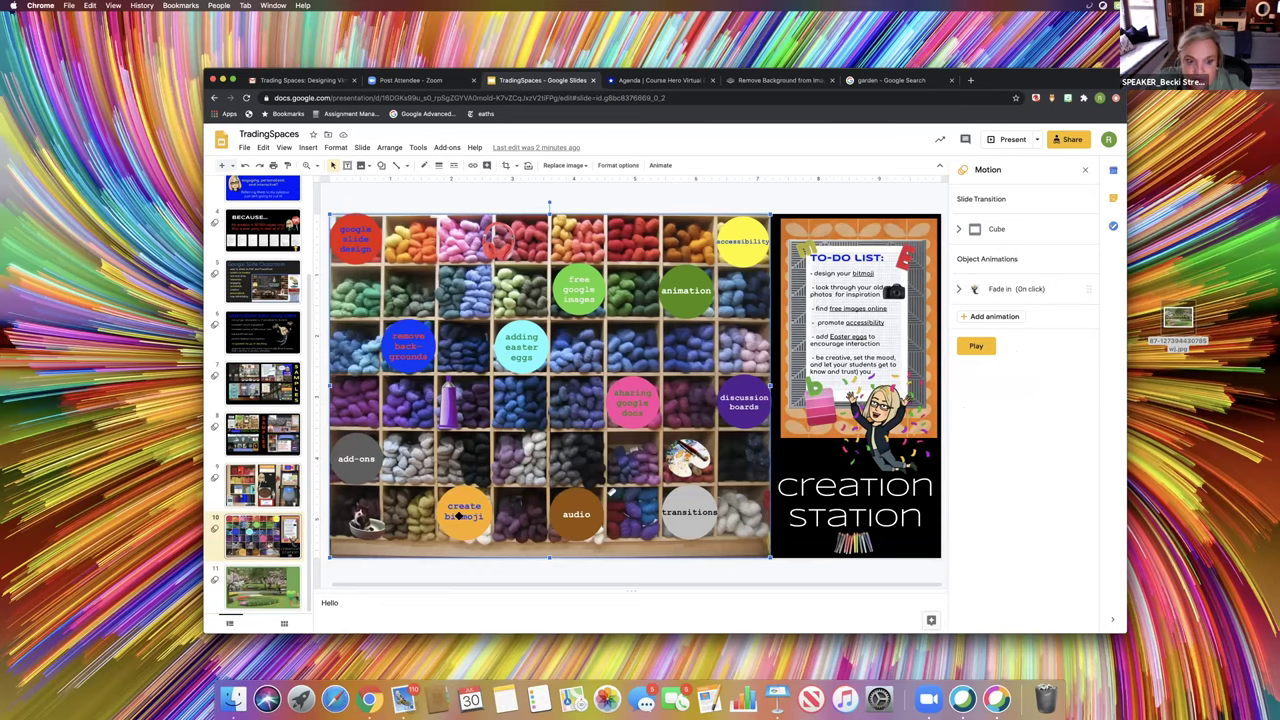
{"action": "left_click", "coordinate": [458, 516]}
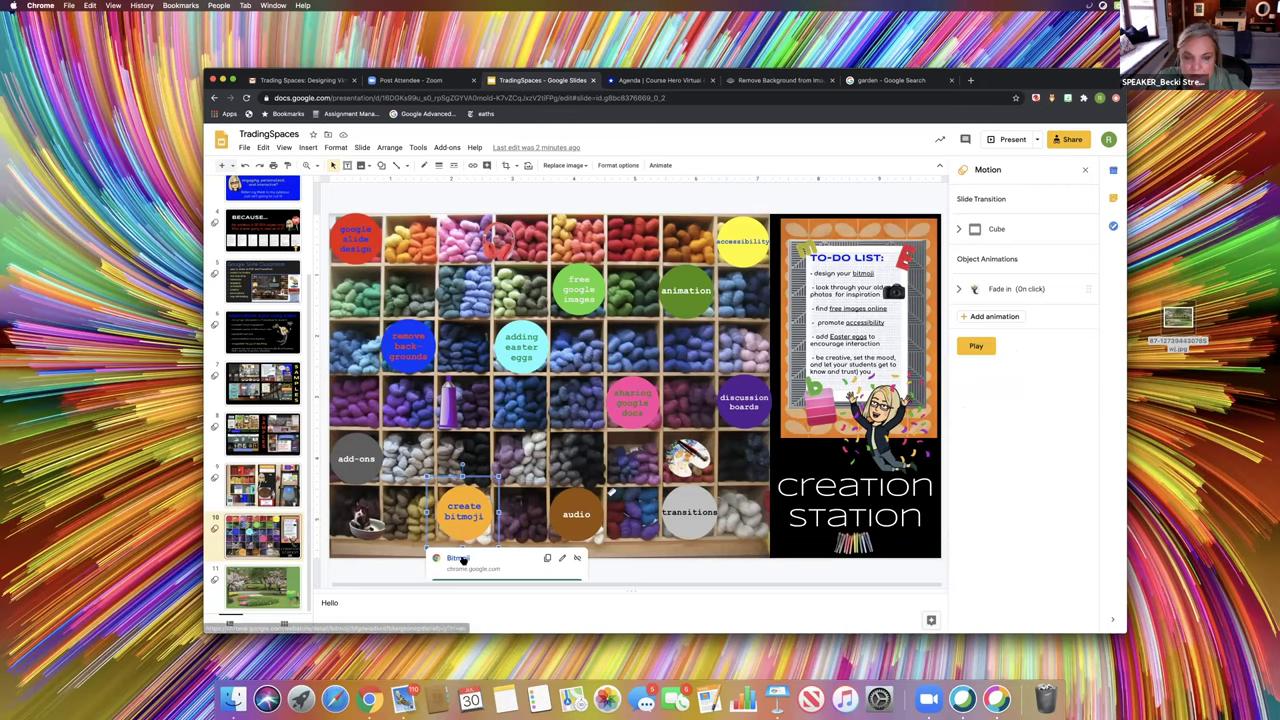
{"action": "left_click", "coordinate": [460, 558]}
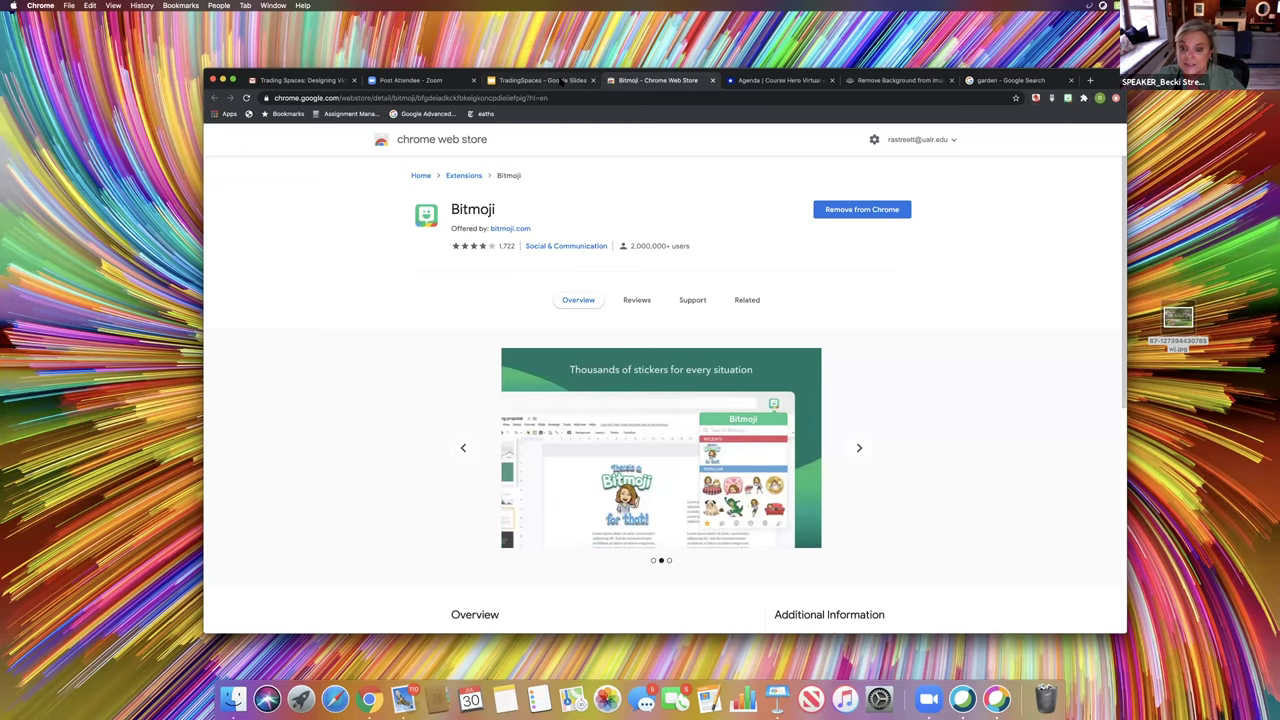
{"action": "left_click", "coordinate": [563, 81]}
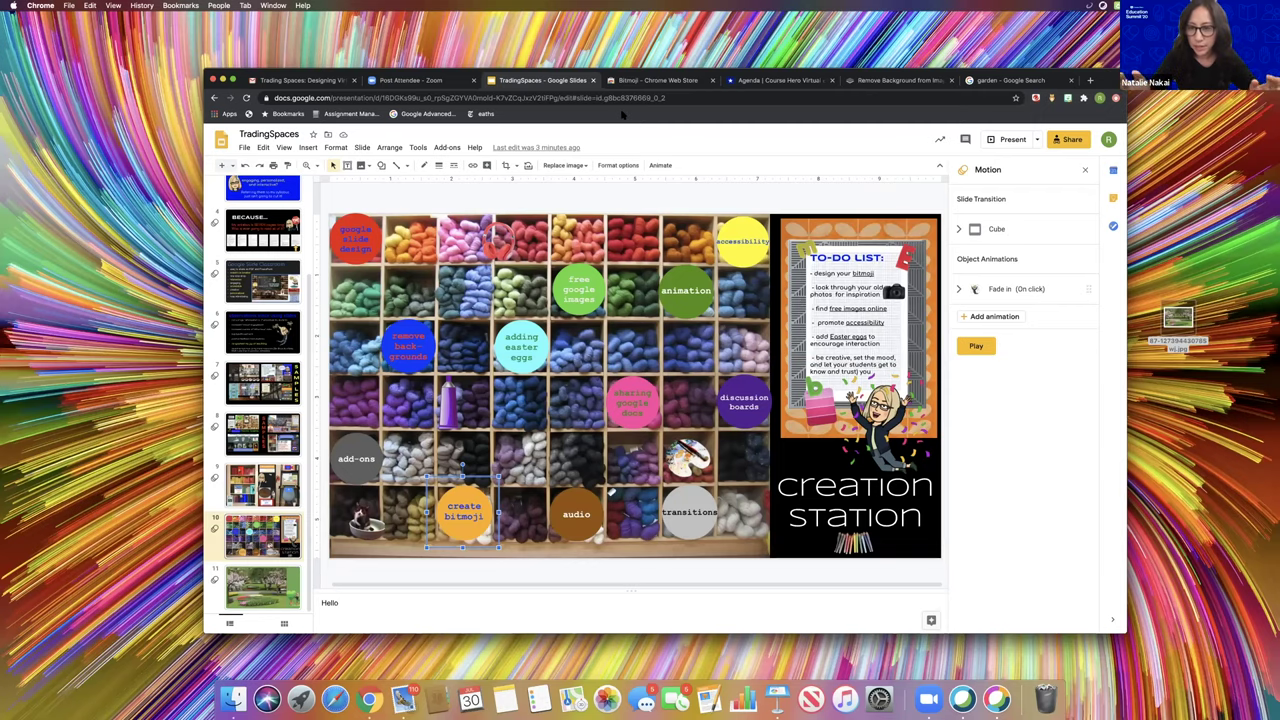
Go from Gmail to the Google Slides home page, create a blank presentation, and return to the TradingSpaces presentation
{"action": "left_click", "coordinate": [321, 80]}
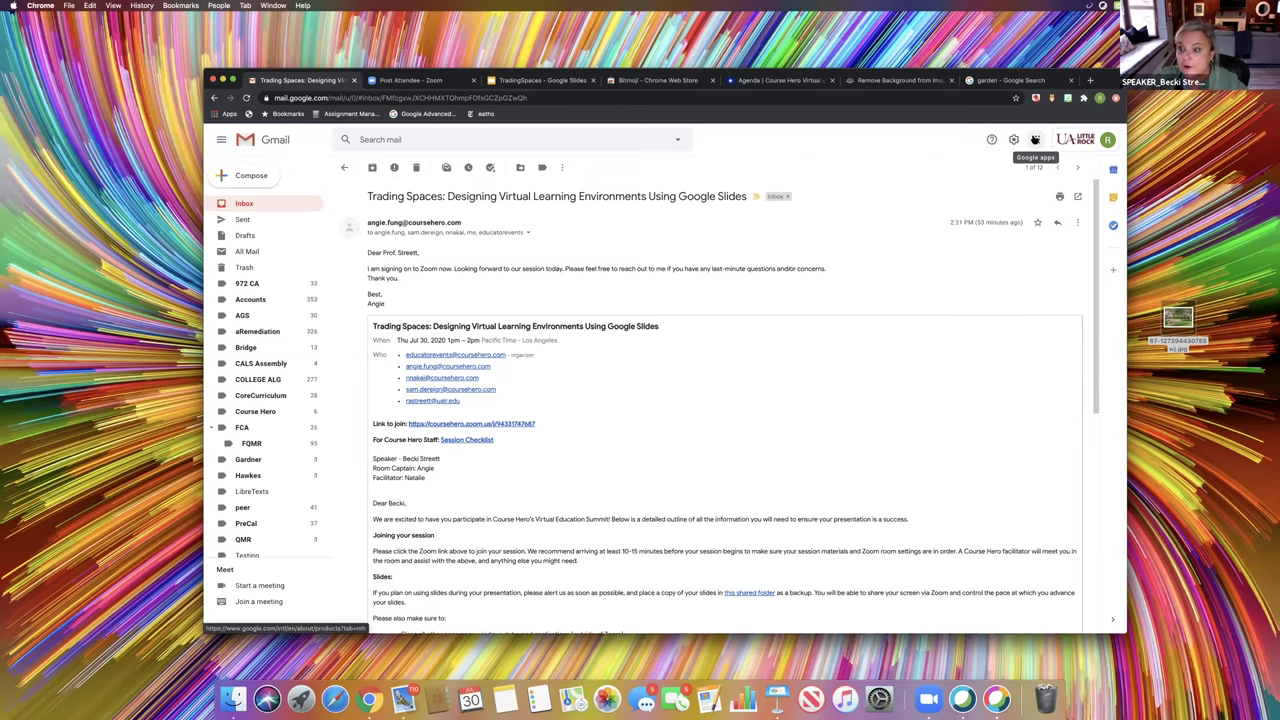
{"action": "left_click", "coordinate": [1035, 139]}
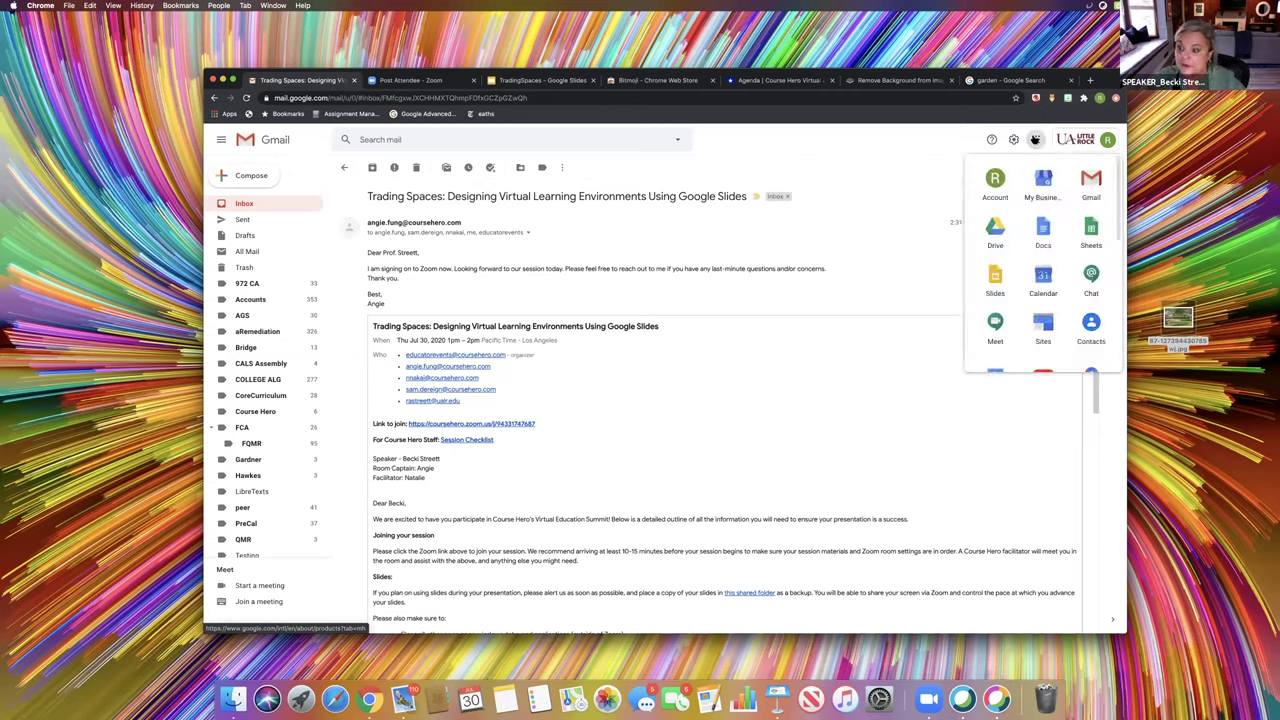
{"action": "left_click", "coordinate": [996, 276]}
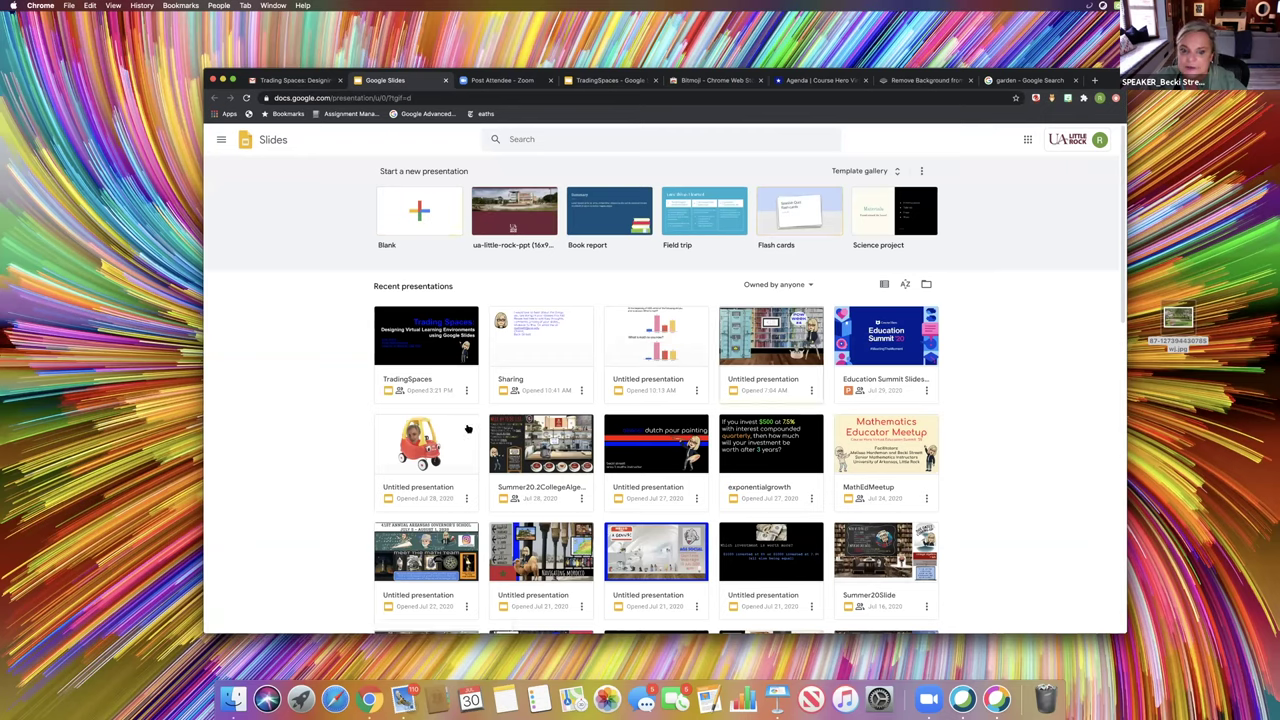
{"action": "left_click", "coordinate": [420, 212]}
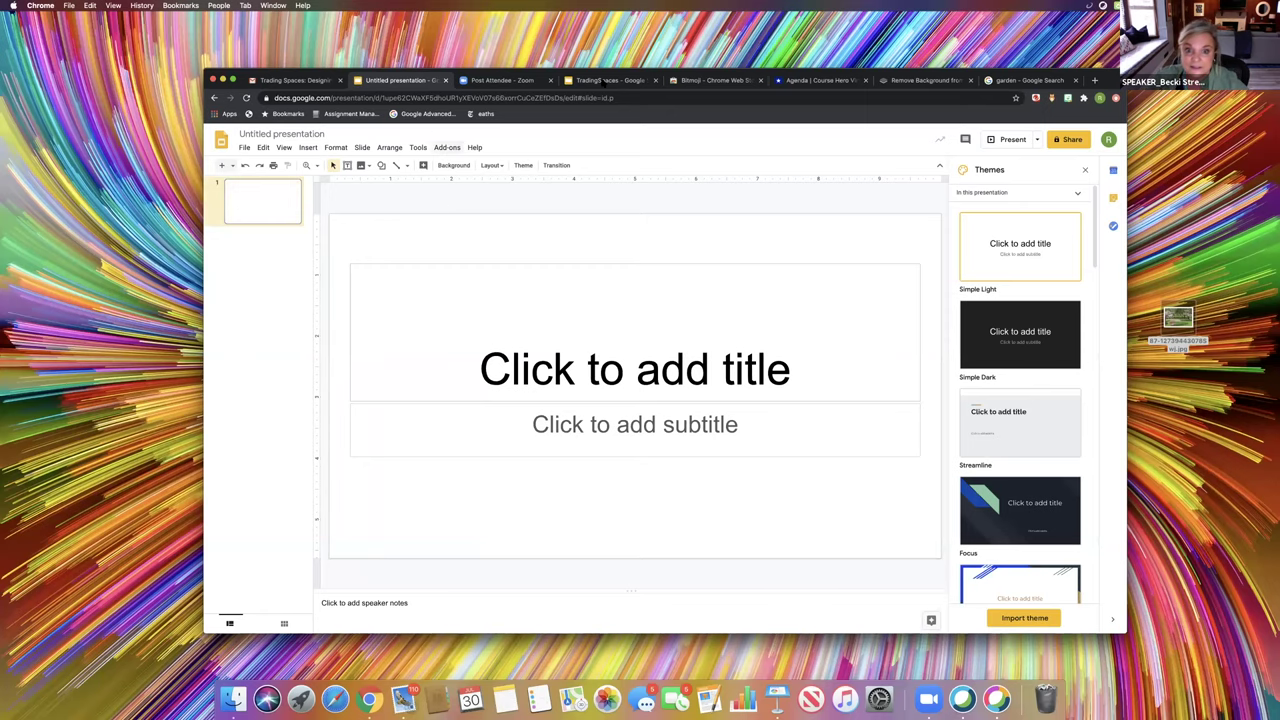
{"action": "left_click", "coordinate": [604, 81]}
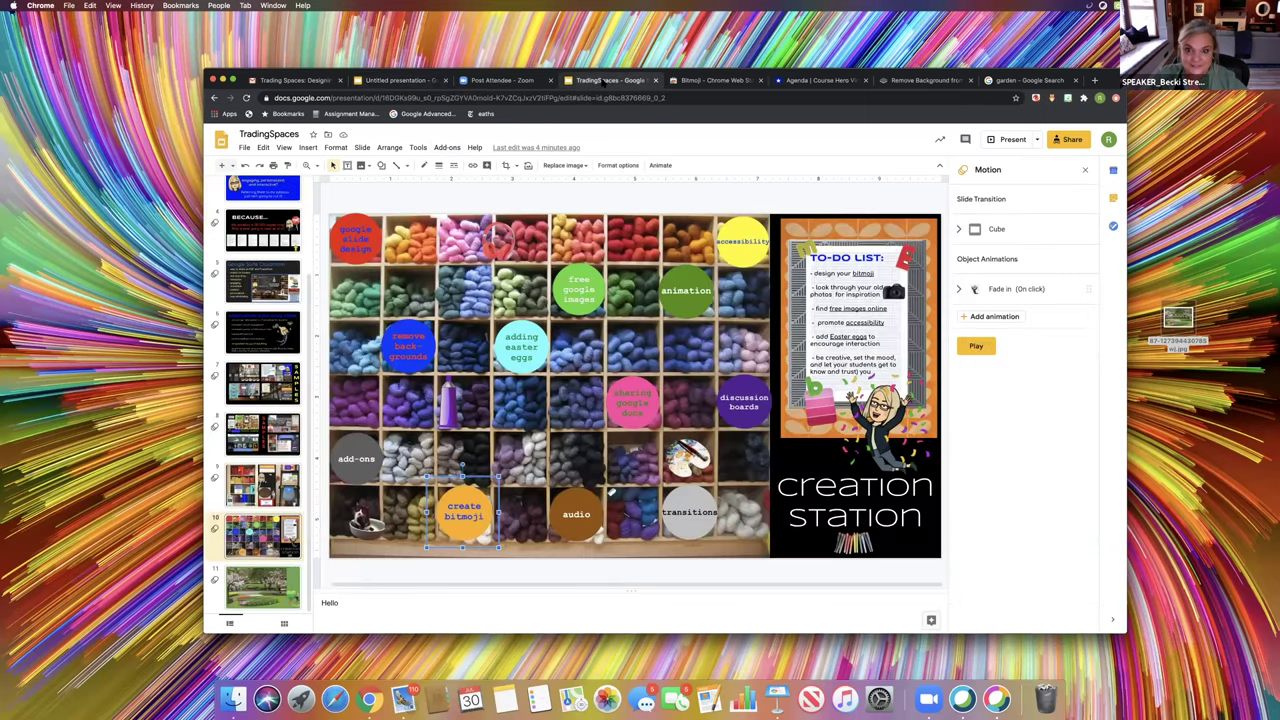
View the Sharing presentation from the recent presentations, and return to slide 11 of TradingSpaces
{"action": "key", "text": "Down"}
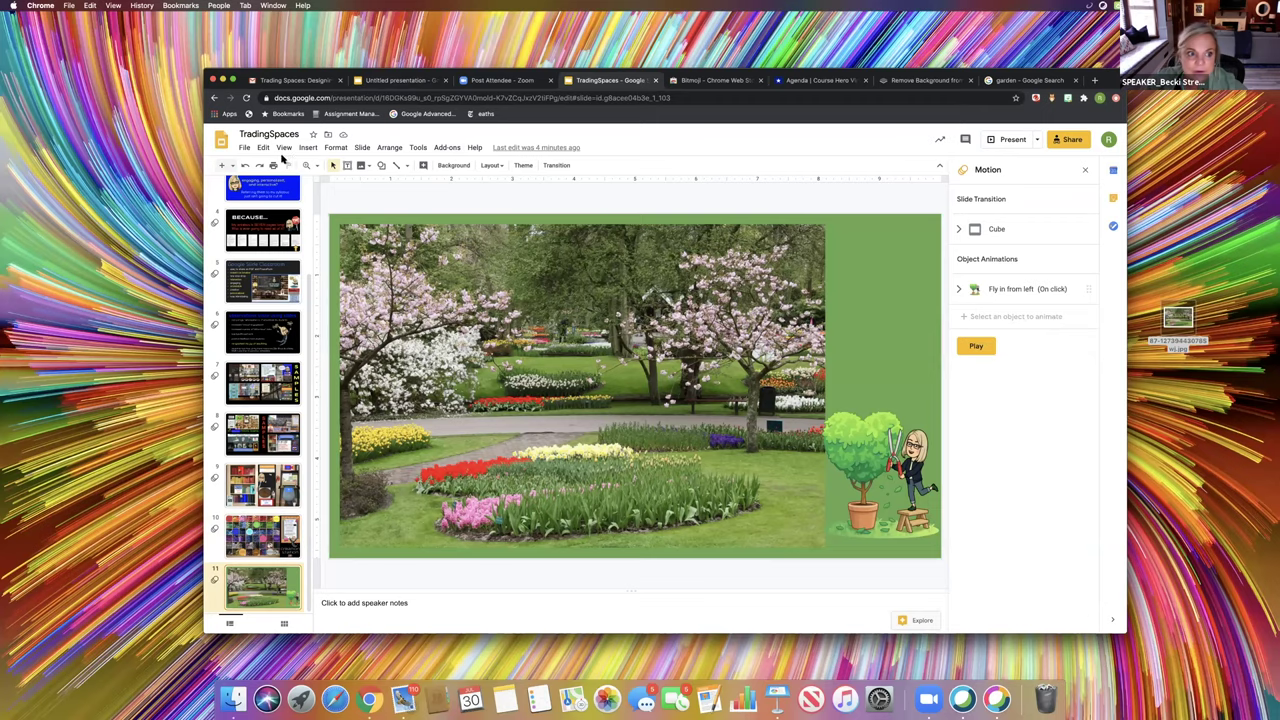
{"action": "key", "text": "super+2"}
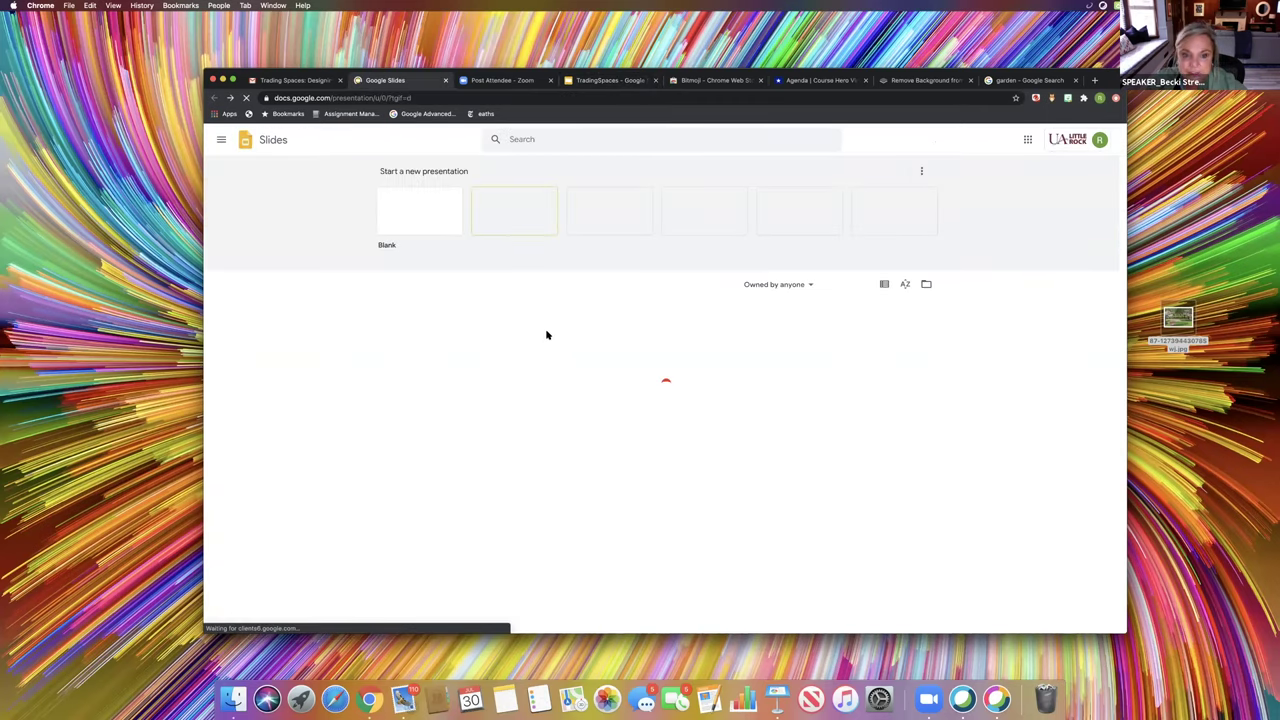
{"action": "left_click", "coordinate": [547, 335]}
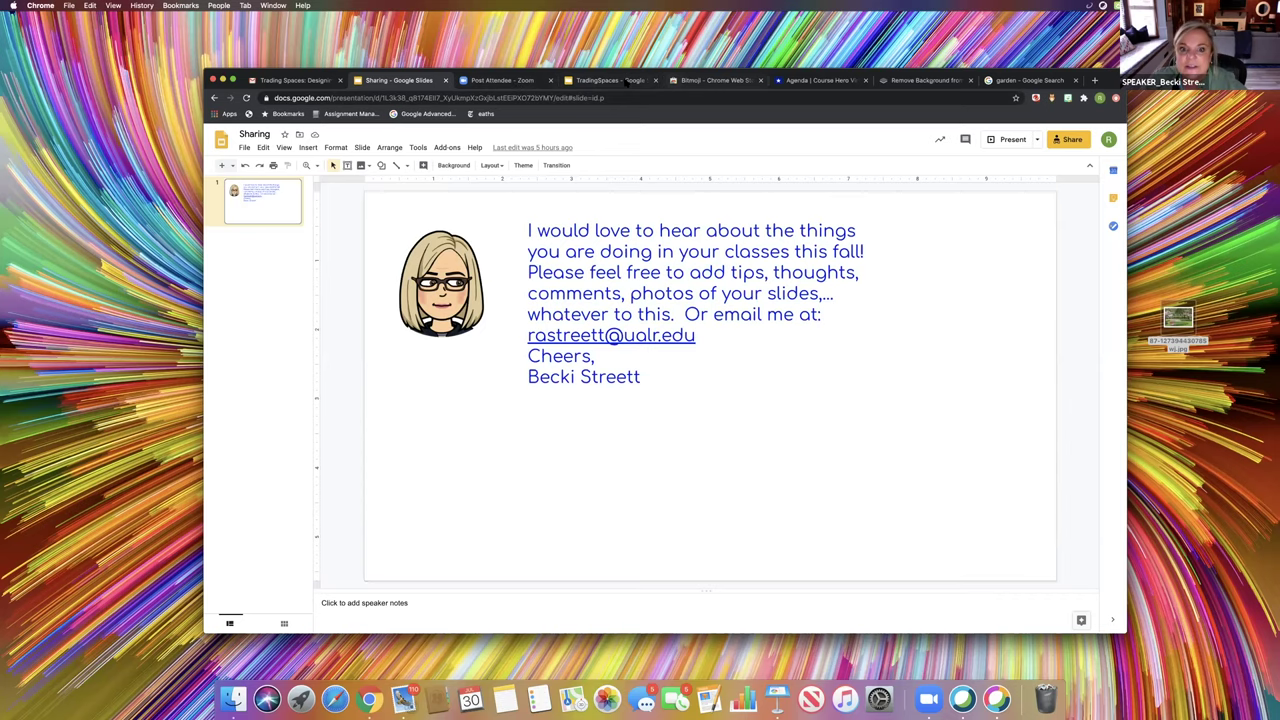
{"action": "left_click", "coordinate": [610, 80]}
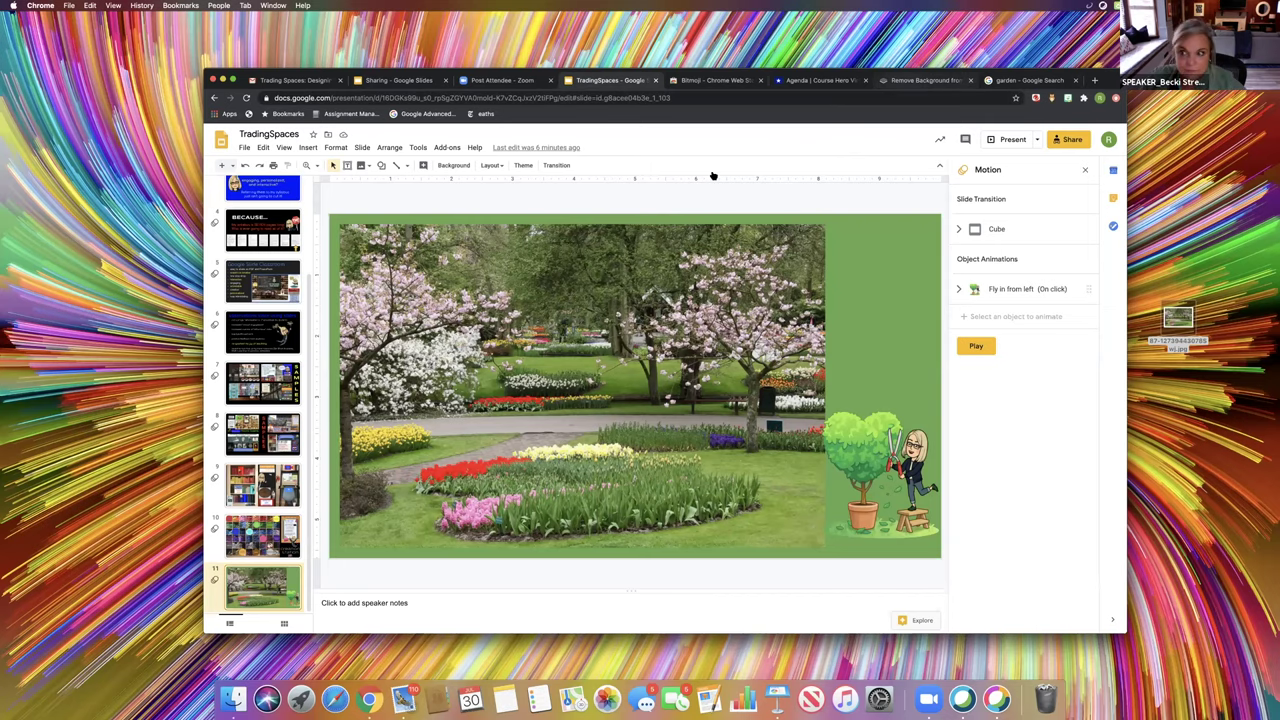
Return to the garden image search results in Google and close the spring garden photo preview
{"action": "left_click", "coordinate": [1010, 80]}
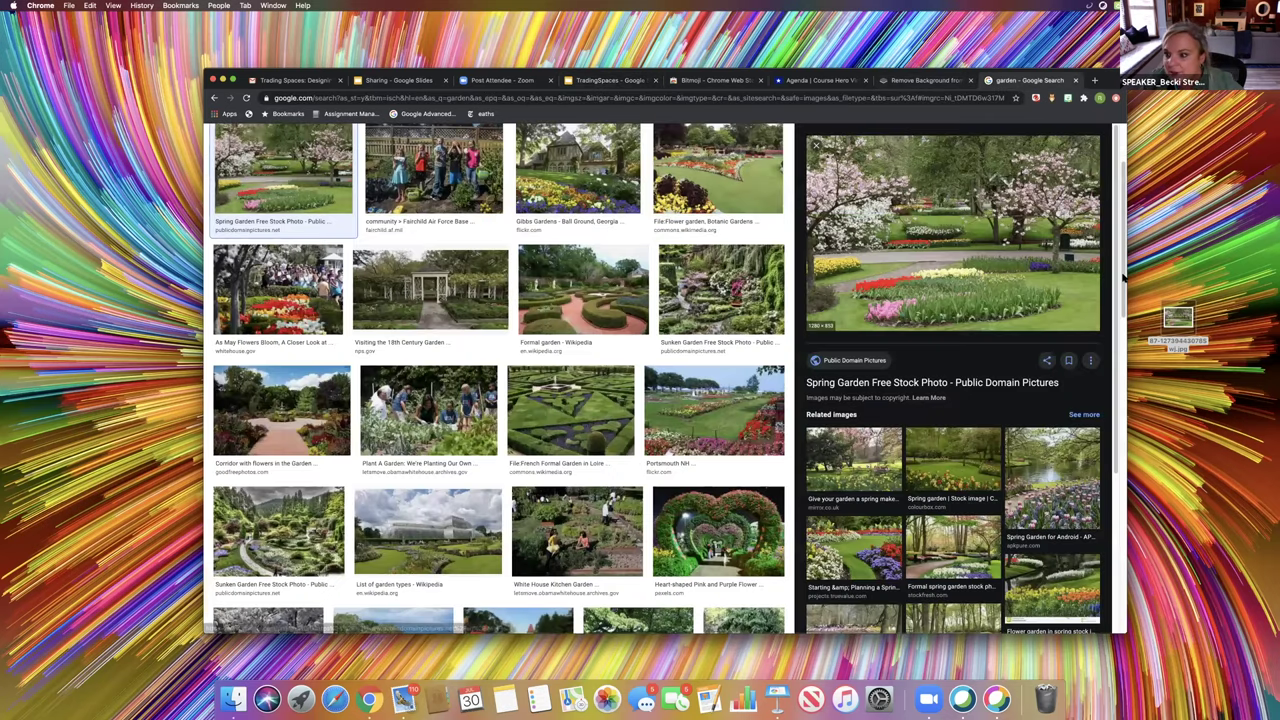
{"action": "scroll", "coordinate": [1000, 220], "scroll_direction": "up", "scroll_amount": 1}
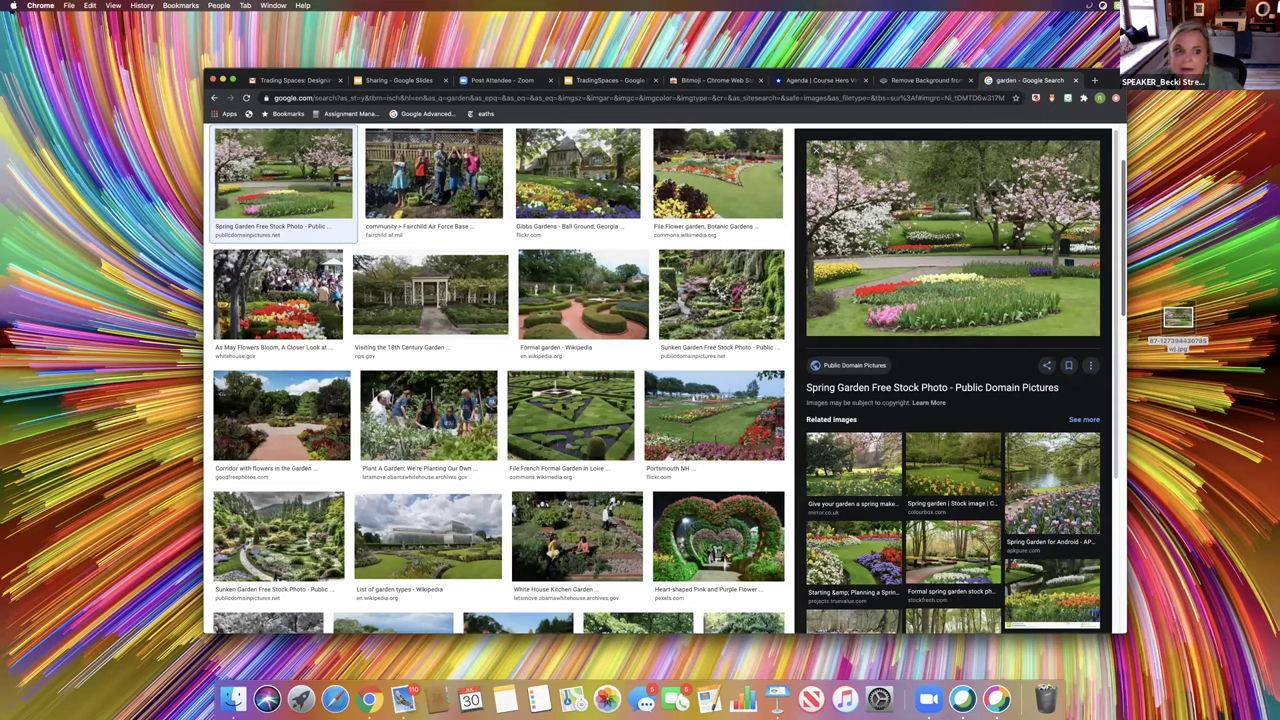
{"action": "scroll", "coordinate": [564, 191], "scroll_direction": "up", "scroll_amount": 3}
{"action": "key", "text": "Escape"}
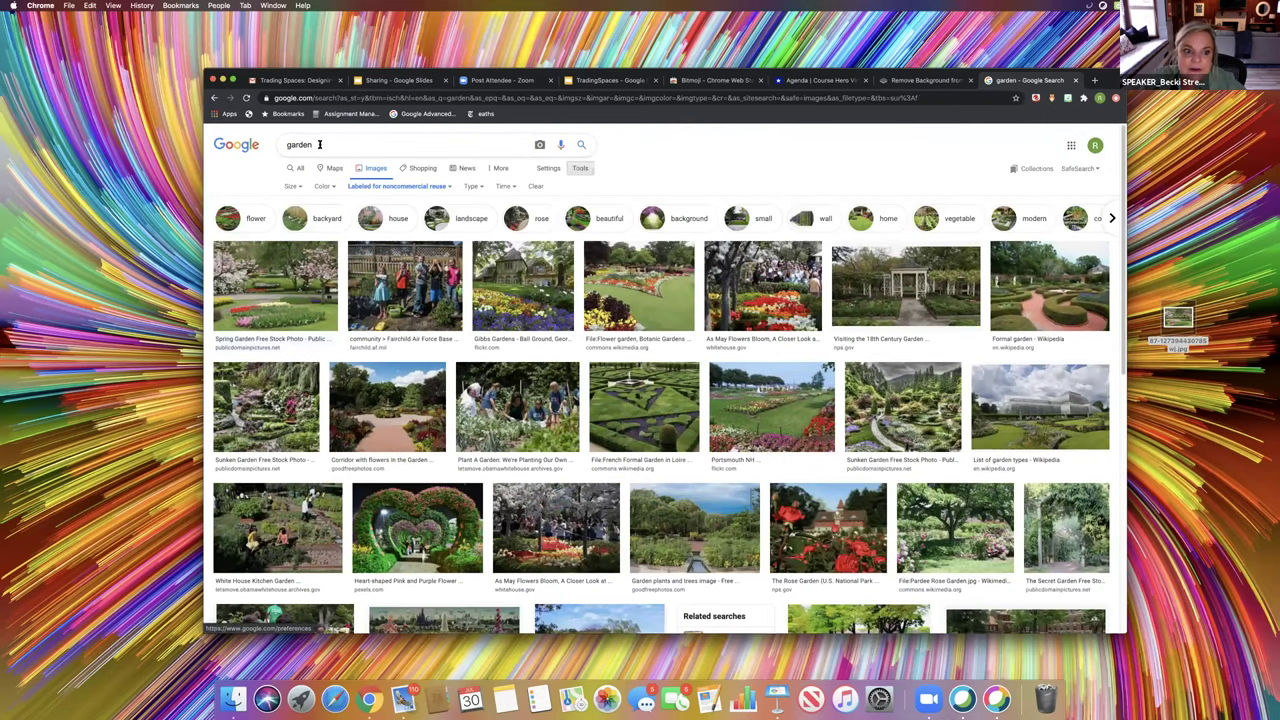
{"action": "left_click", "coordinate": [288, 146]}
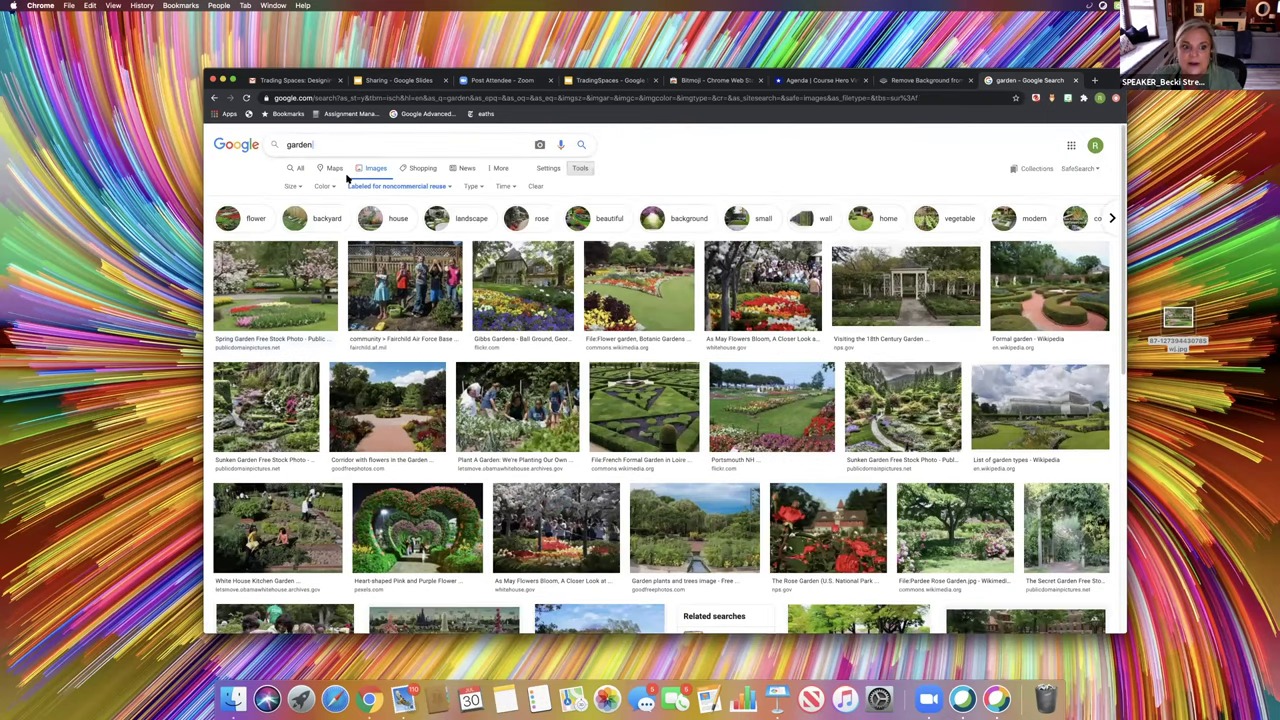
{"action": "key", "text": "super+a"}
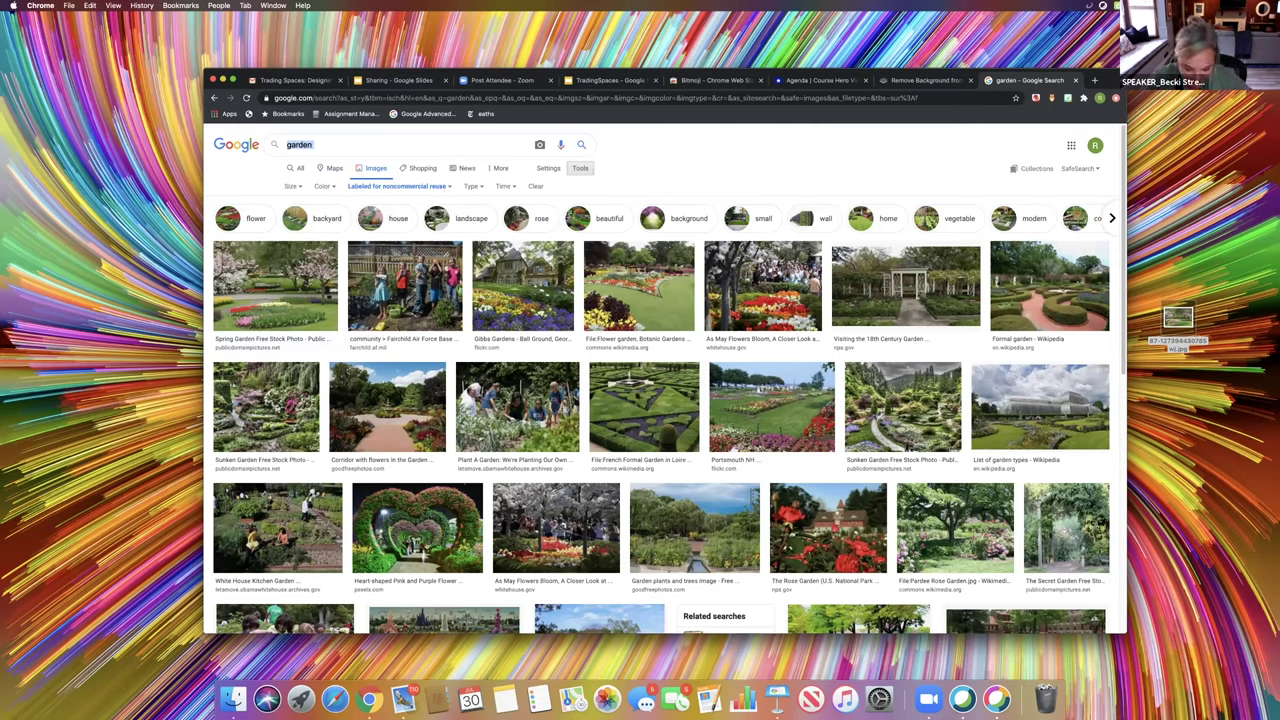
{"action": "type", "text": "kitten"}
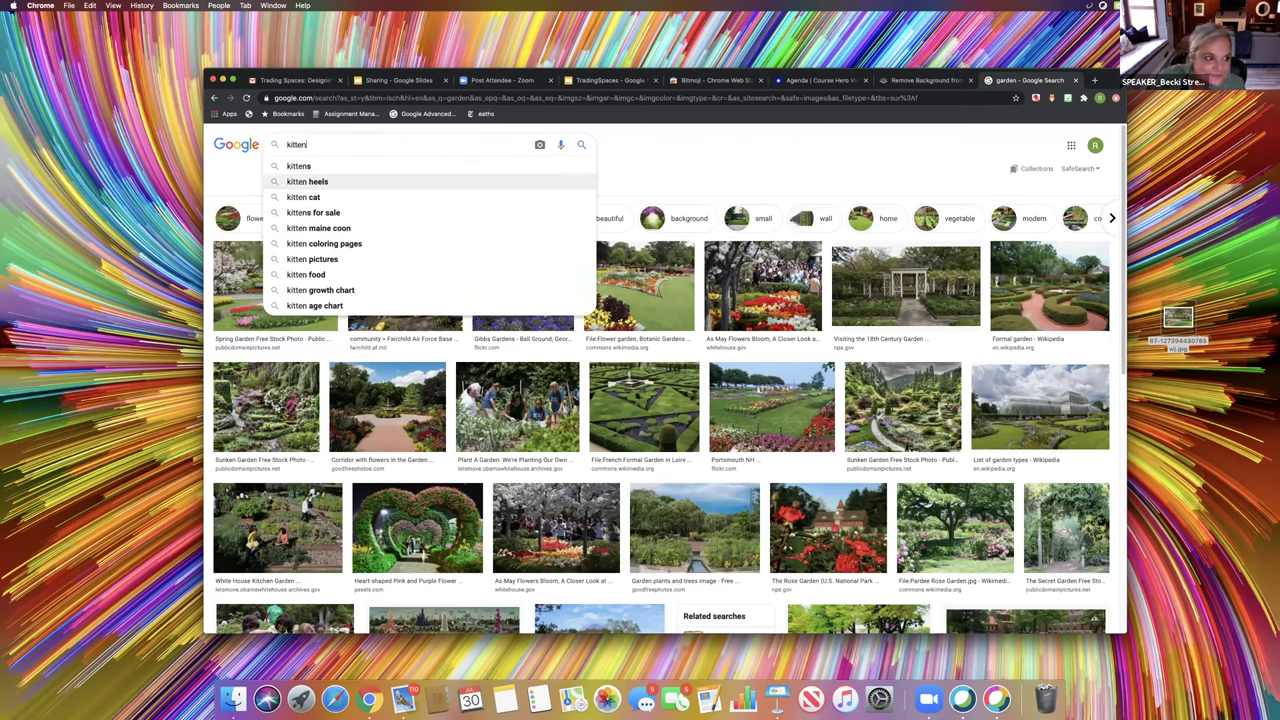
Search Google Images for "chicken", limited to images labeled for noncommercial reuse
{"action": "double_click", "coordinate": [298, 142]}
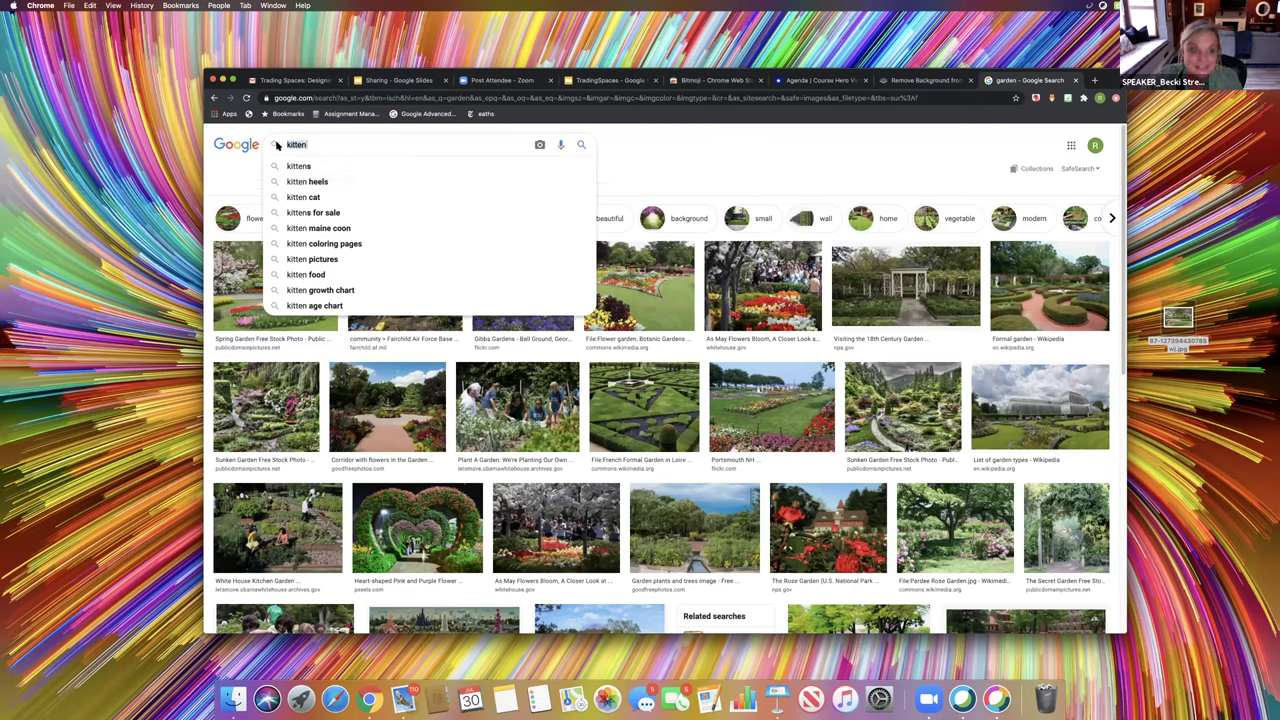
{"action": "type", "text": "chick"}
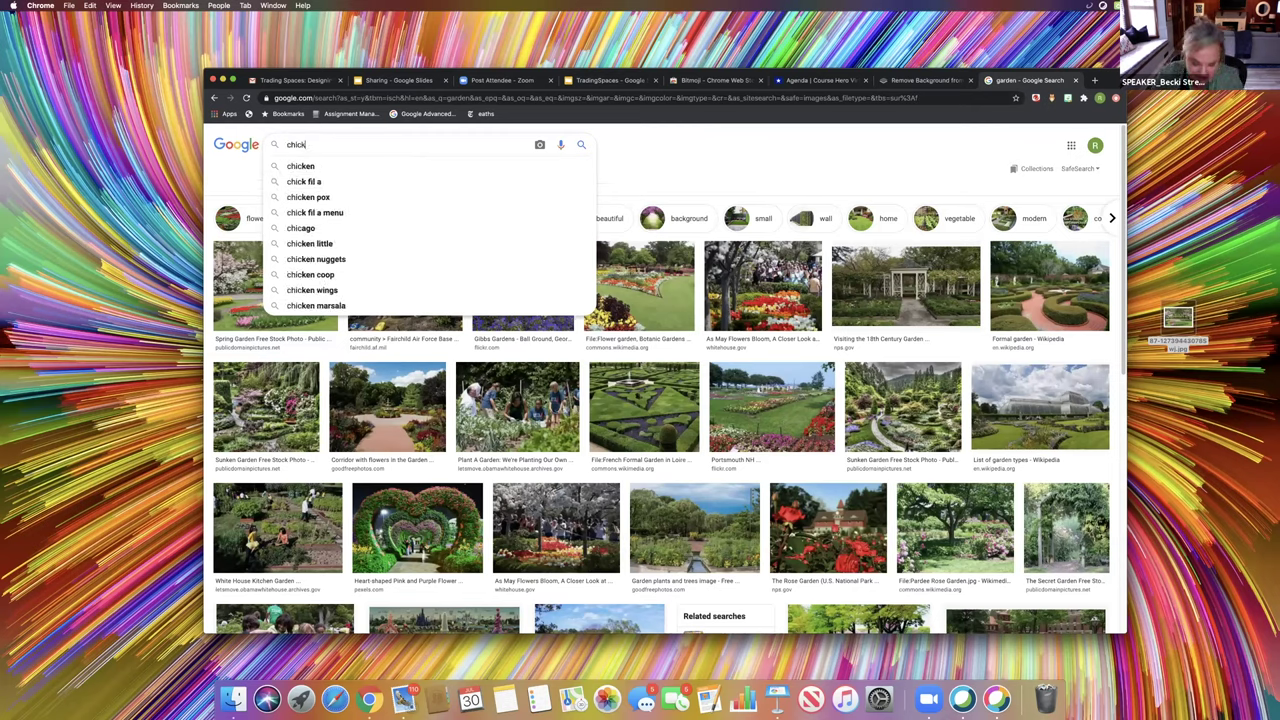
{"action": "type", "text": "en"}
{"action": "key", "text": "Return"}
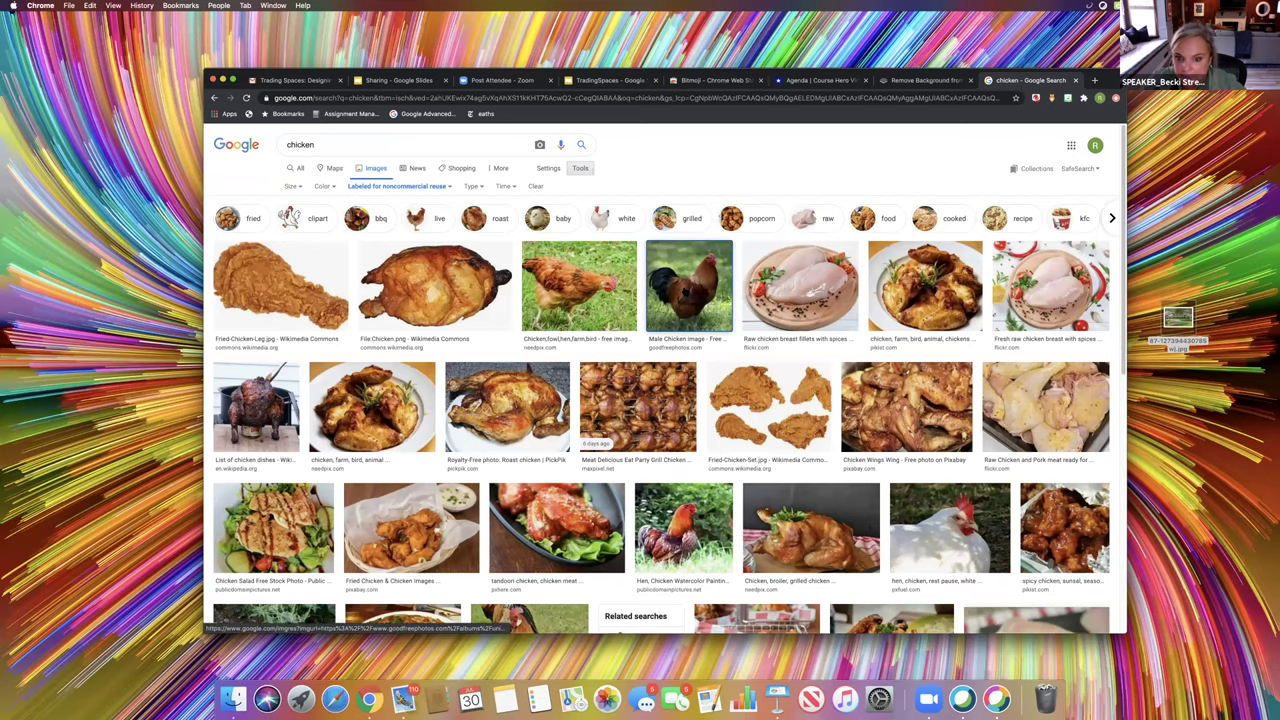
Save the GoodFreePhotos "Male Chicken image" photo to the desktop
{"action": "left_click", "coordinate": [689, 286]}
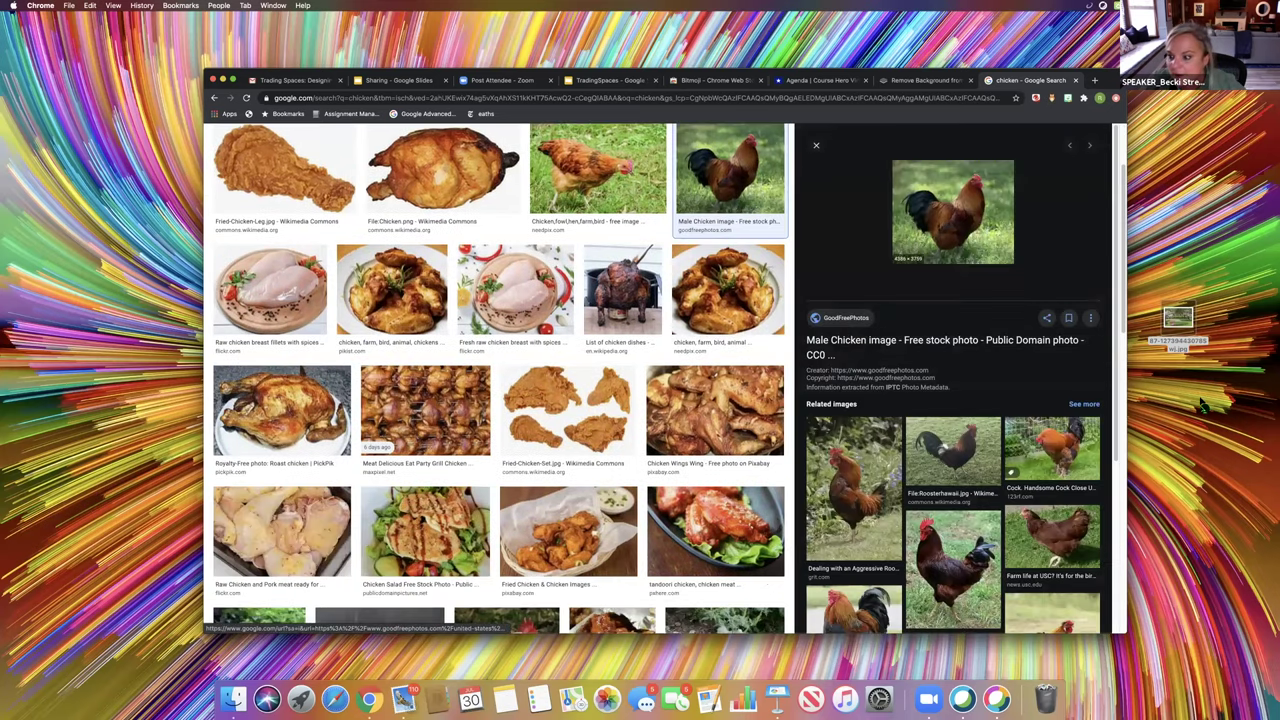
{"action": "left_click_drag", "start_coordinate": [1203, 403], "coordinate": [1198, 405]}
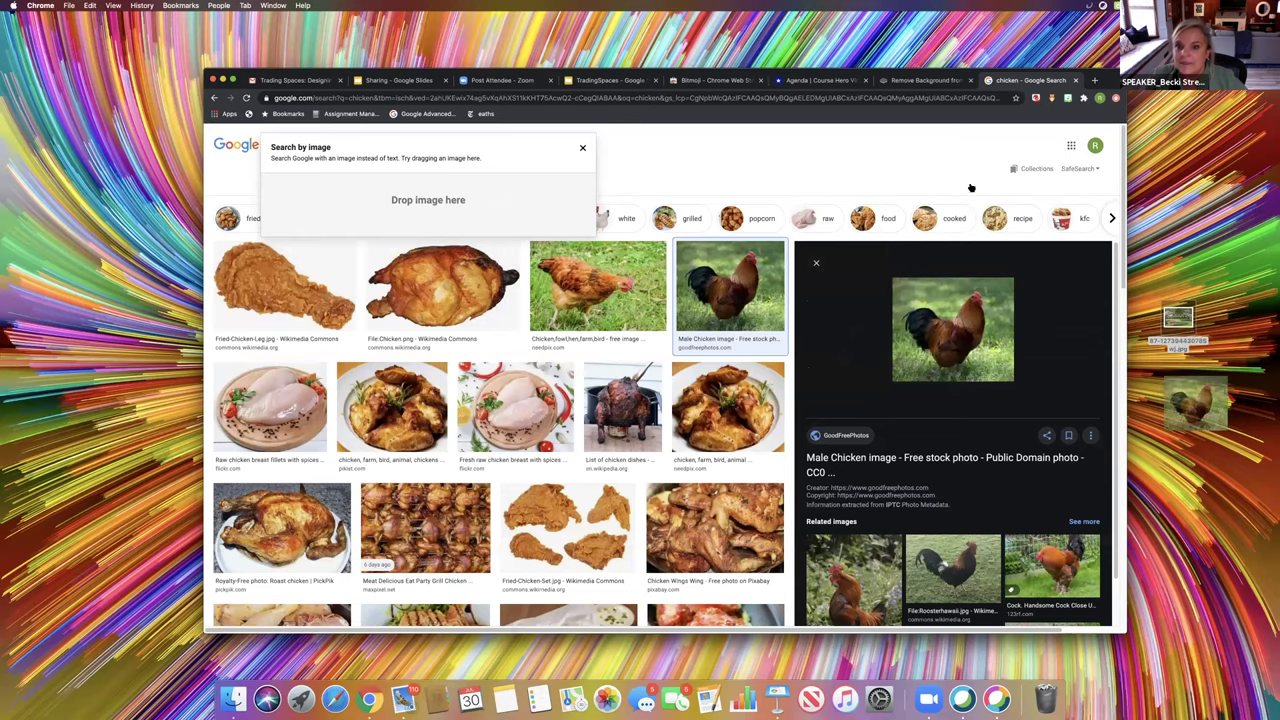
{"action": "scroll", "coordinate": [950, 165], "scroll_direction": "down", "scroll_amount": 2}
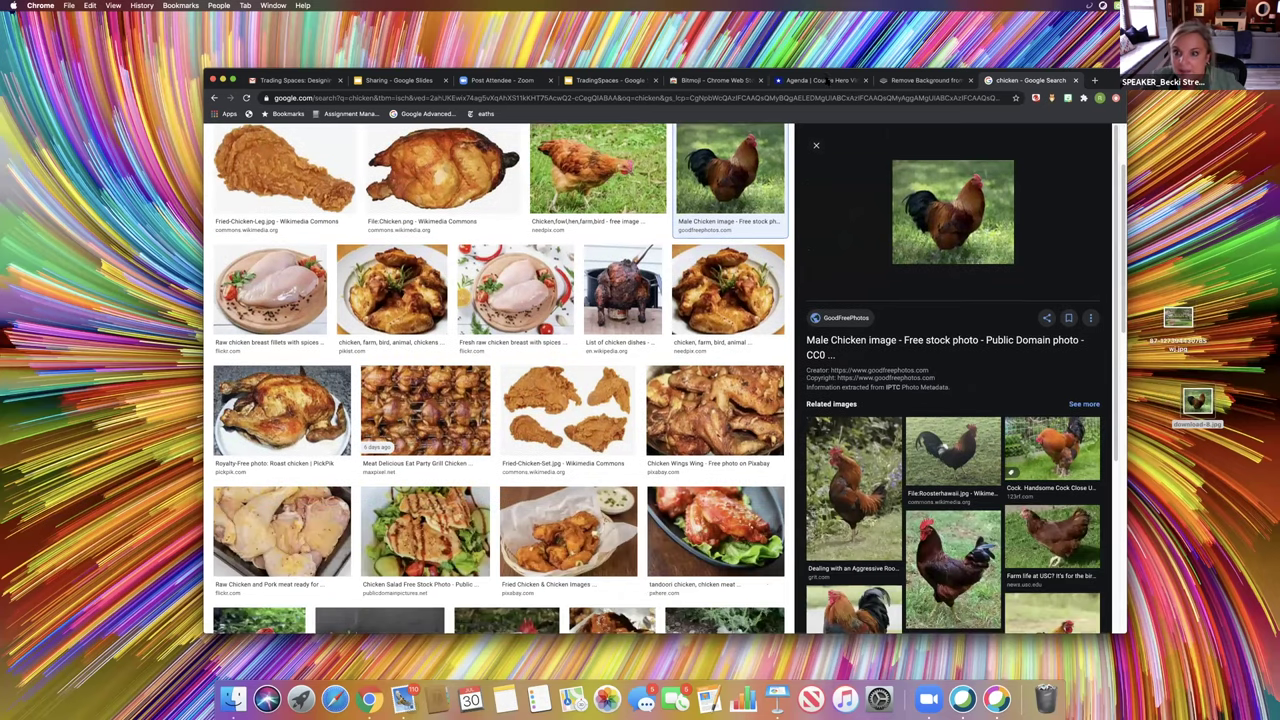
Switch to remove.bg, remove the background from the saved rooster photo, and download the cutout
{"action": "left_click", "coordinate": [906, 80]}
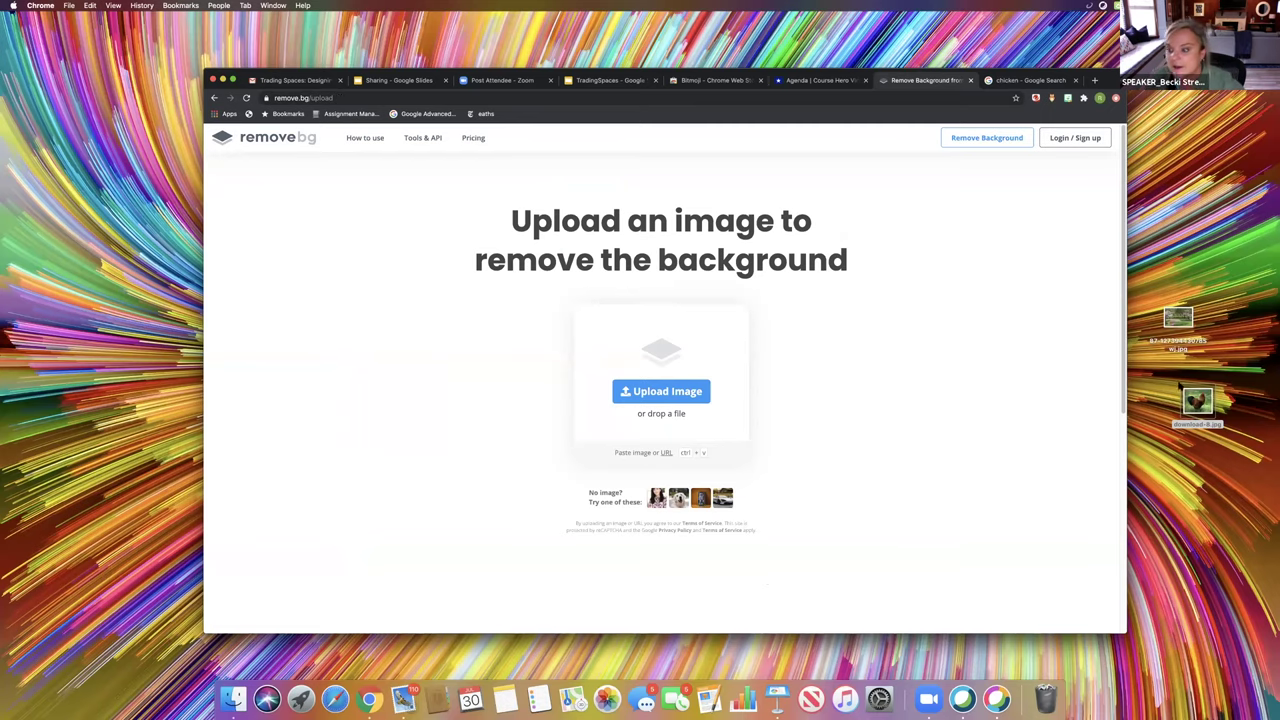
{"action": "left_click_drag", "start_coordinate": [1165, 397], "coordinate": [622, 357]}
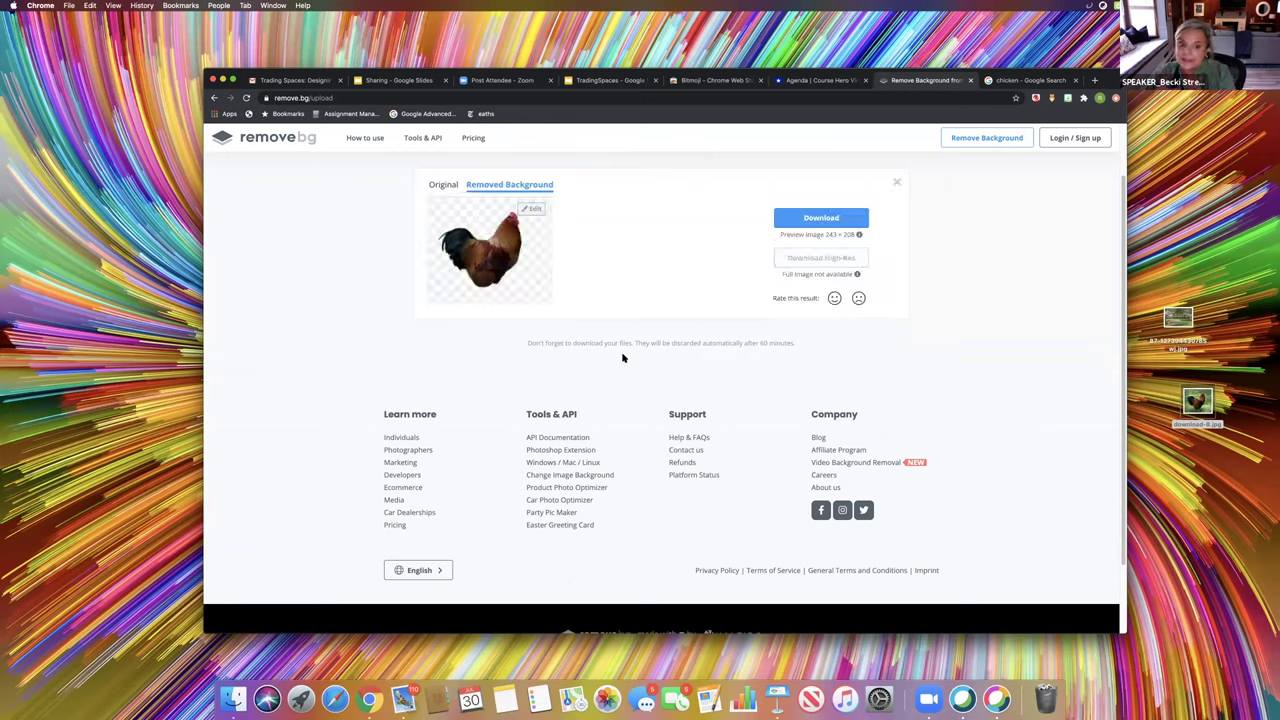
{"action": "left_click", "coordinate": [838, 216]}
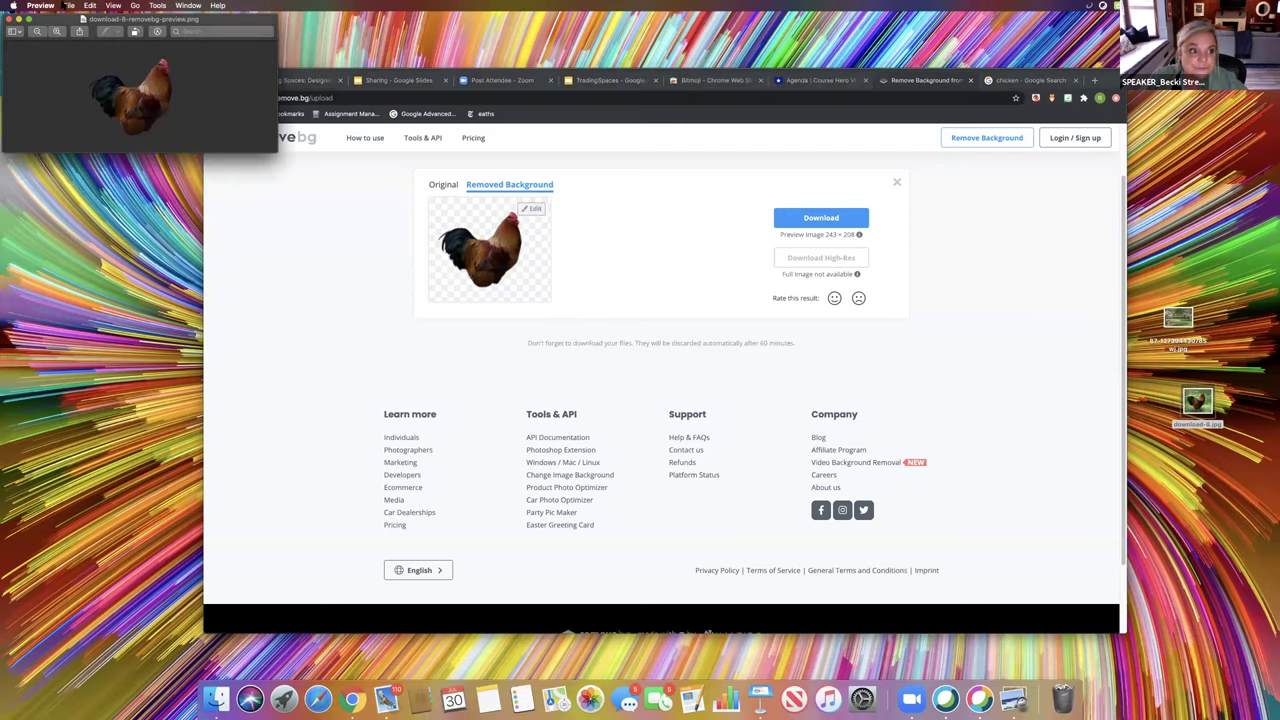
Move the rooster cutout file download-8-removebg-preview.png from Downloads to the desktop
{"action": "left_click", "coordinate": [68, 5]}
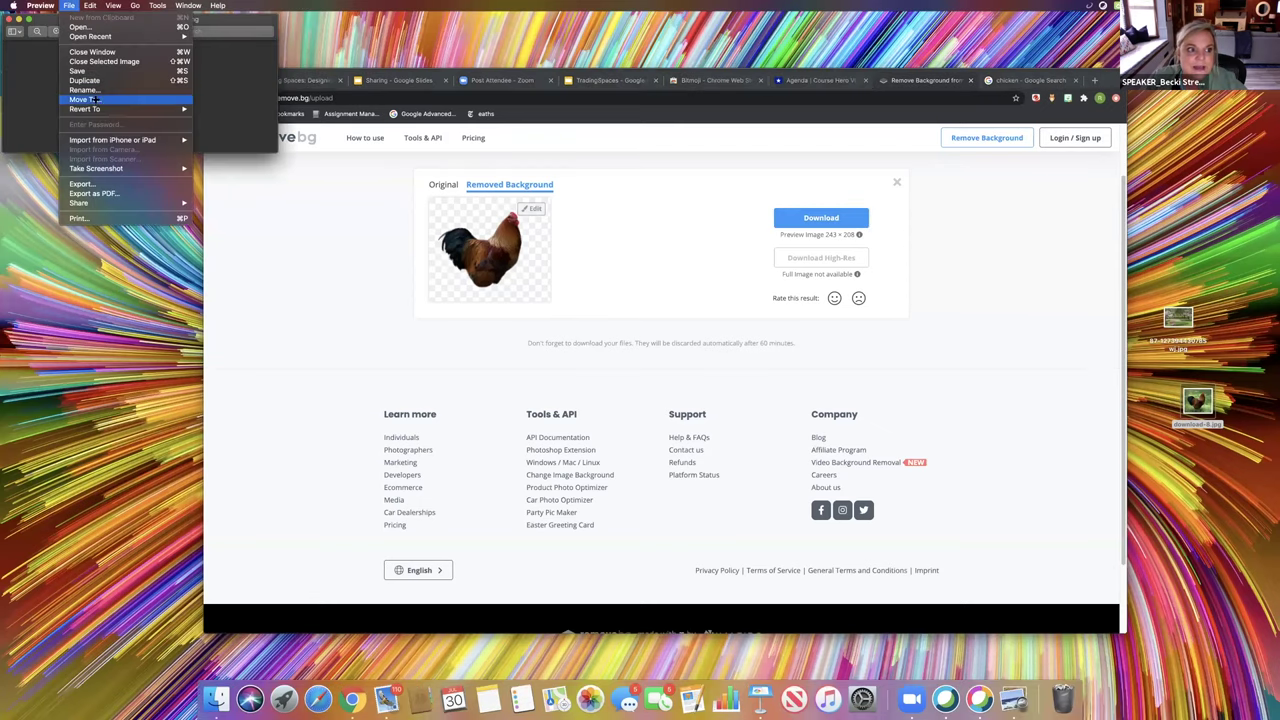
{"action": "left_click", "coordinate": [97, 100]}
{"action": "left_click", "coordinate": [212, 57]}
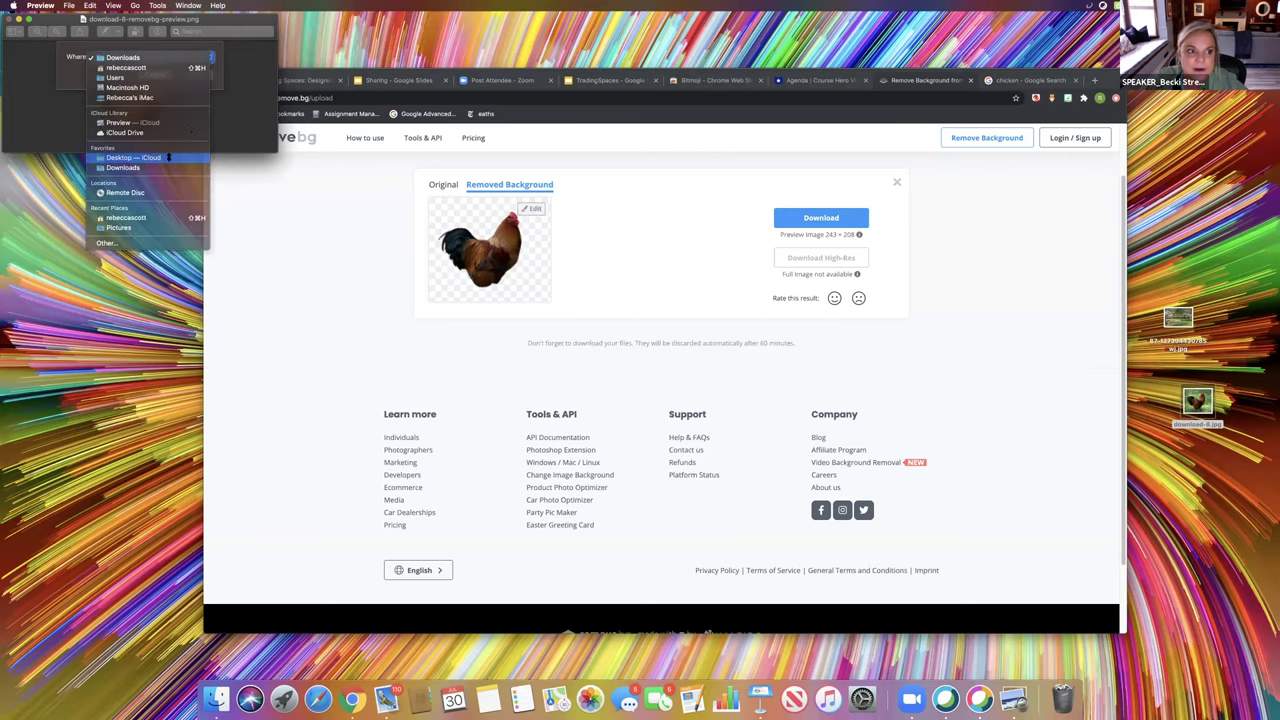
{"action": "left_click", "coordinate": [169, 158]}
{"action": "left_click", "coordinate": [199, 74]}
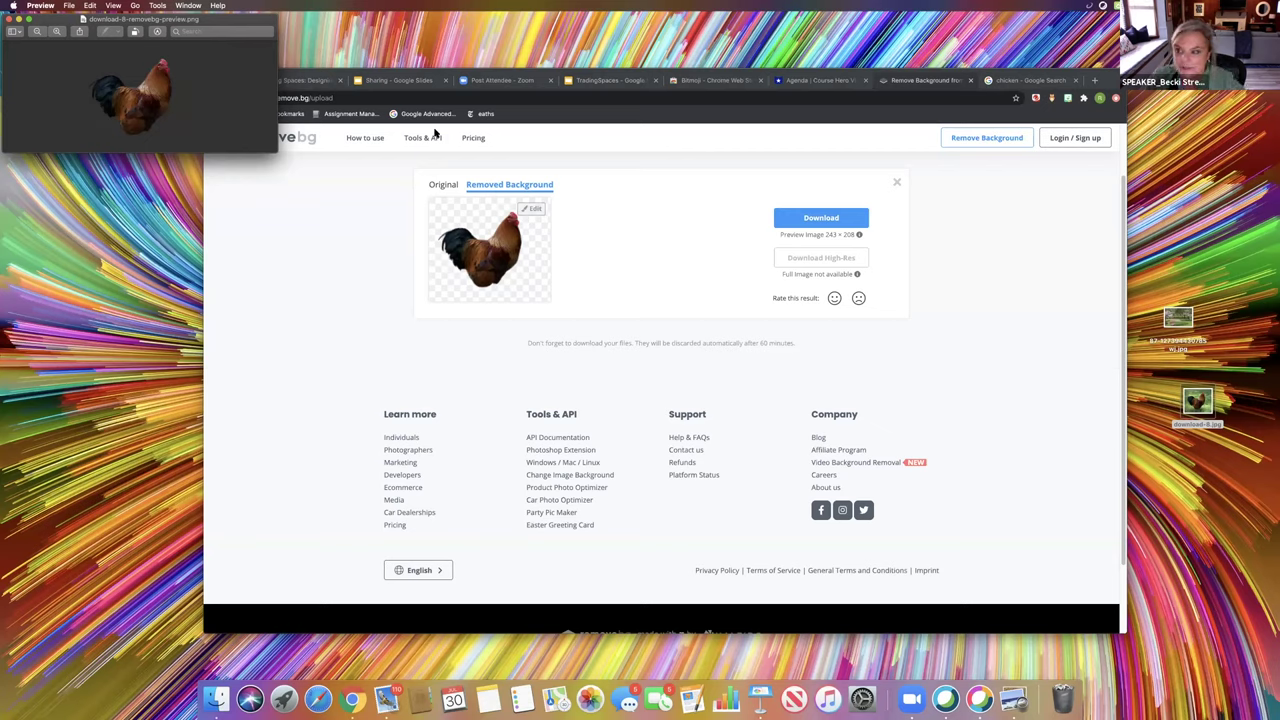
Switch to the TradingSpaces presentation, add the rooster cutout to the garden slide, and place it on the path behind the flower bed
{"action": "left_click", "coordinate": [601, 82]}
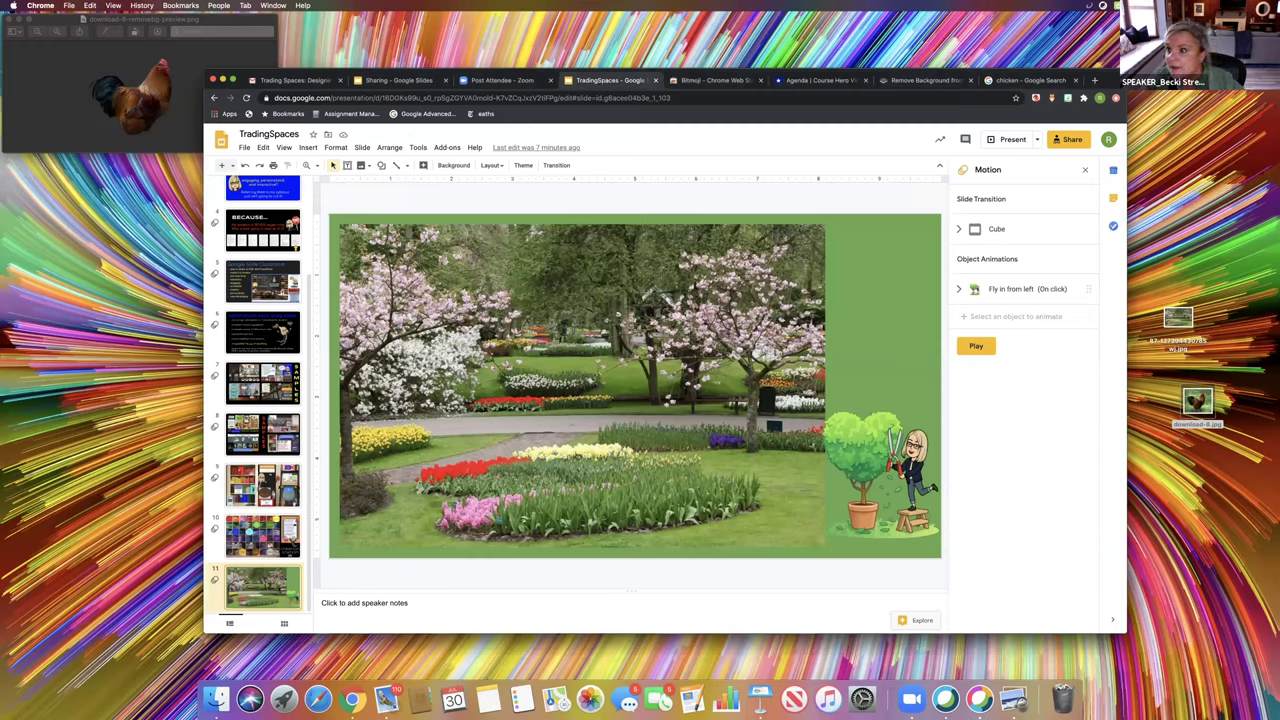
{"action": "left_click_drag", "start_coordinate": [845, 271], "coordinate": [698, 362]}
{"action": "left_click_drag", "start_coordinate": [736, 316], "coordinate": [735, 320]}
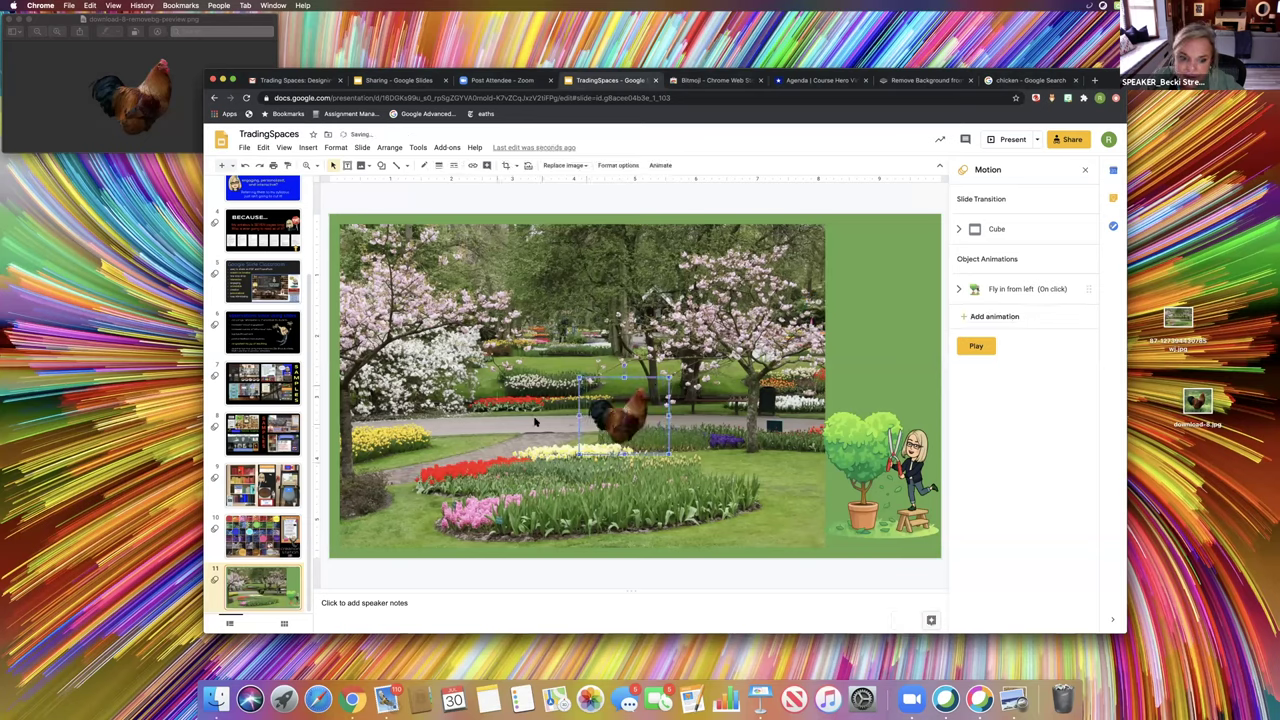
{"action": "left_click_drag", "start_coordinate": [587, 410], "coordinate": [487, 420]}
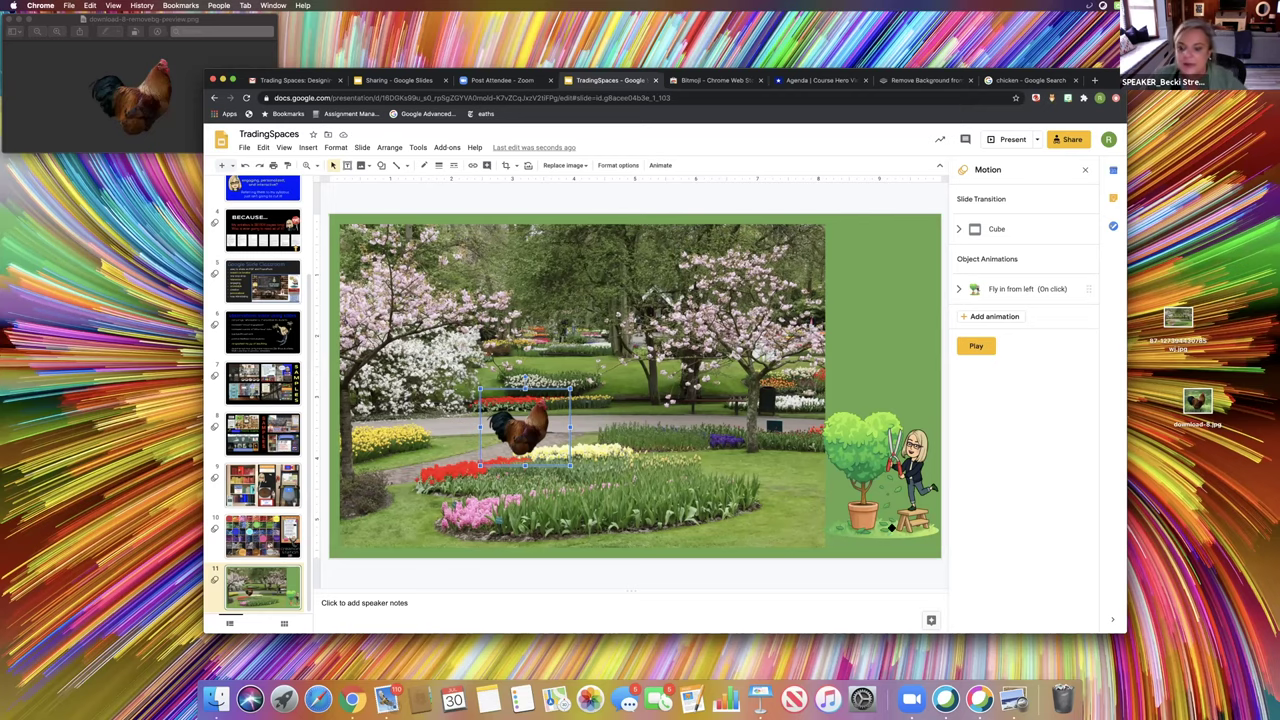
Follow the coffee cup's link on slide 9 to its YouTube video, turn up the volume, skip the ad, and pause playback
{"action": "key", "text": "Page_Up"}
{"action": "key", "text": "Page_Up"}
{"action": "left_click", "coordinate": [890, 536]}
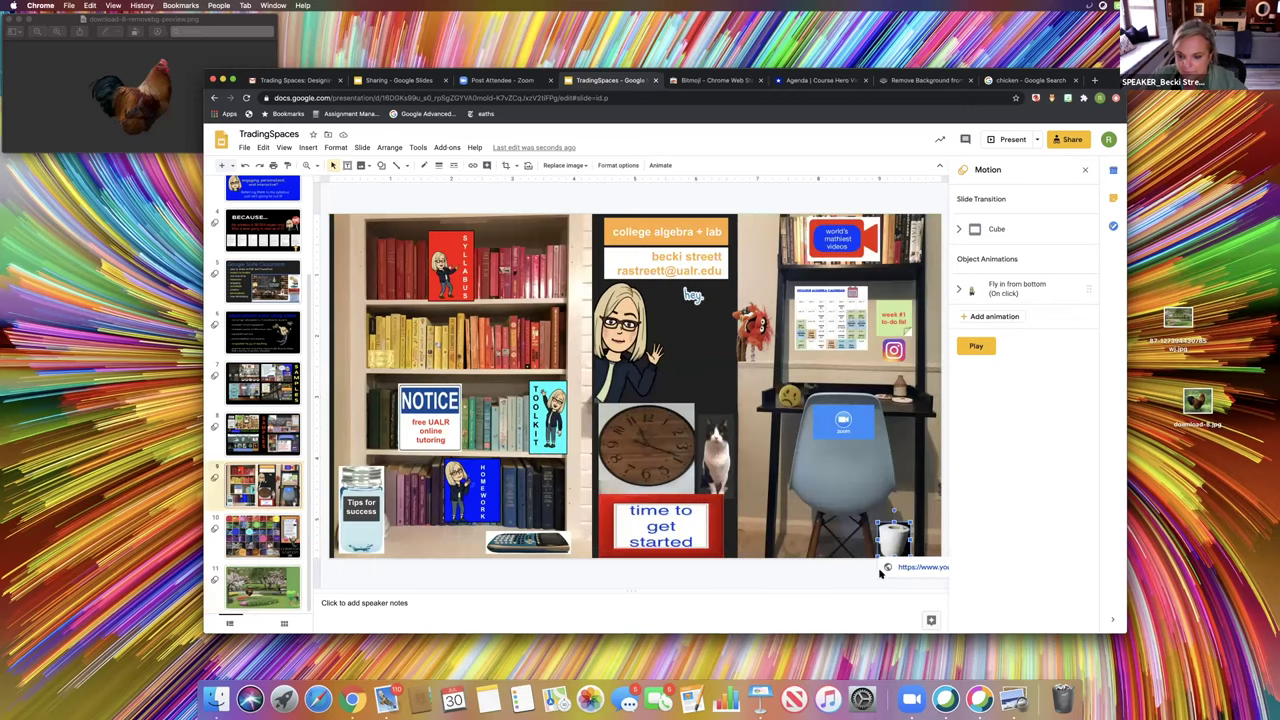
{"action": "left_click", "coordinate": [912, 568]}
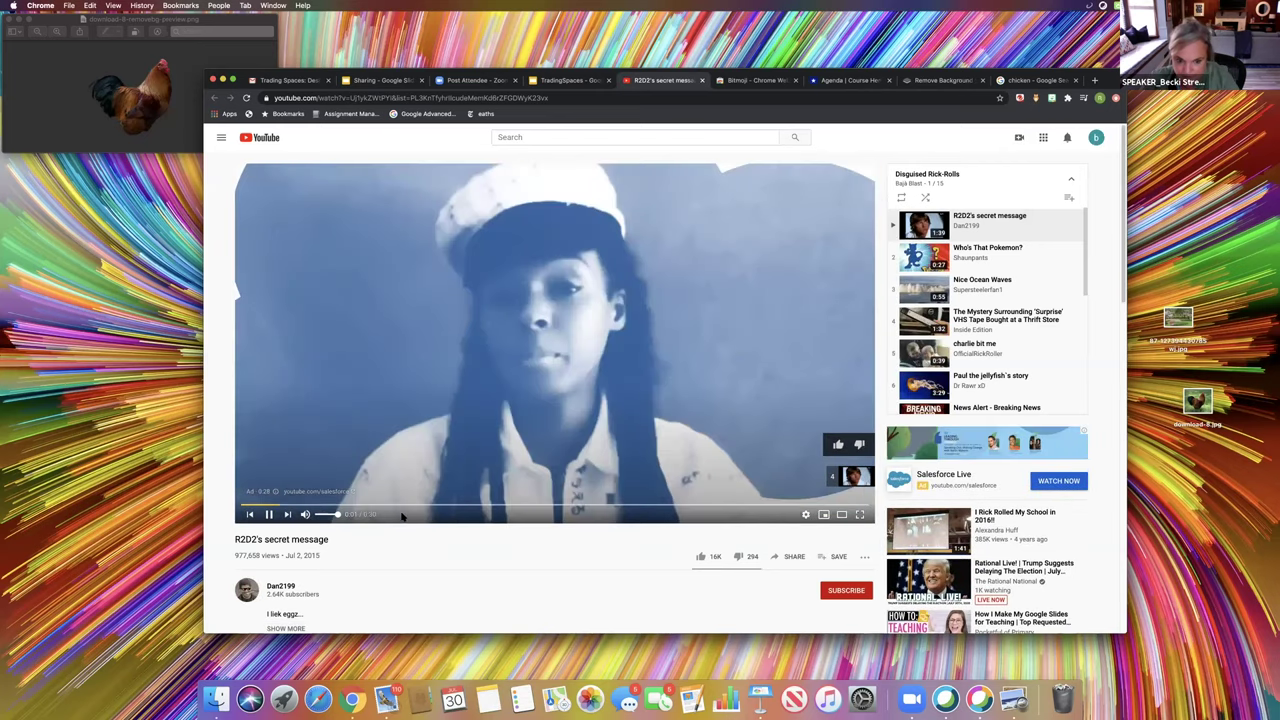
{"action": "key", "text": "XF86AudioRaiseVolume"}
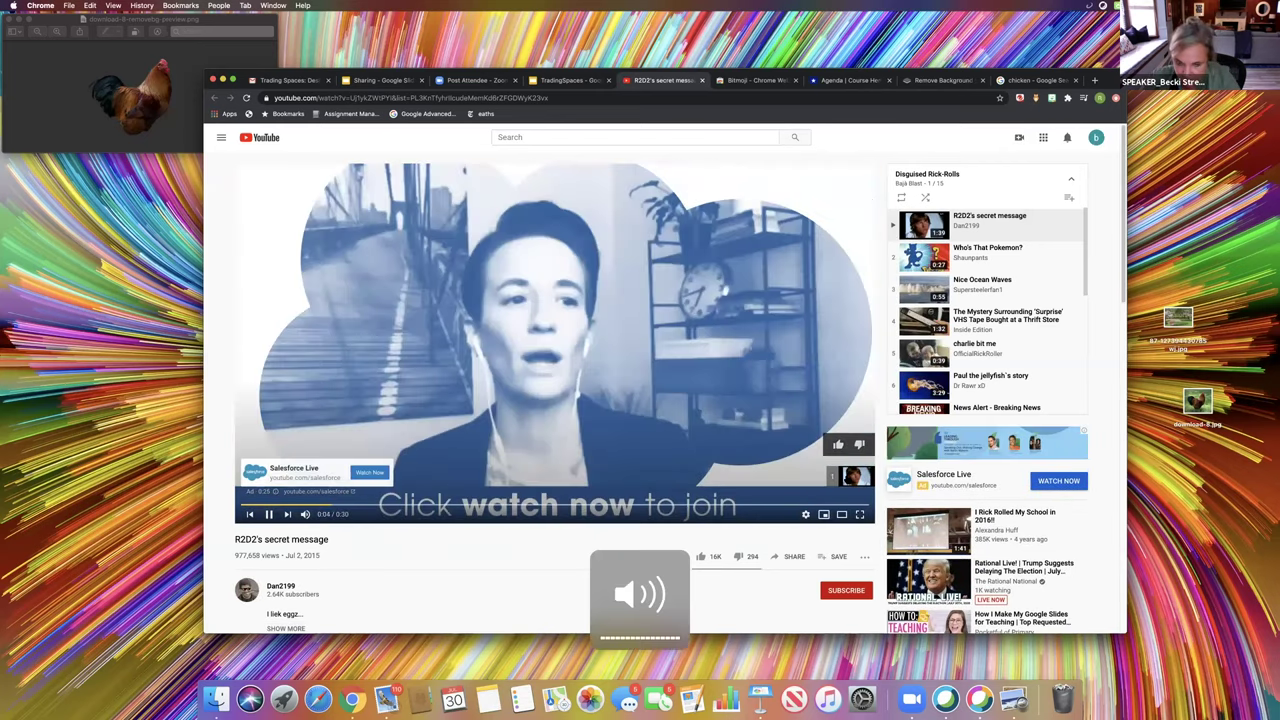
{"action": "left_click", "coordinate": [846, 477]}
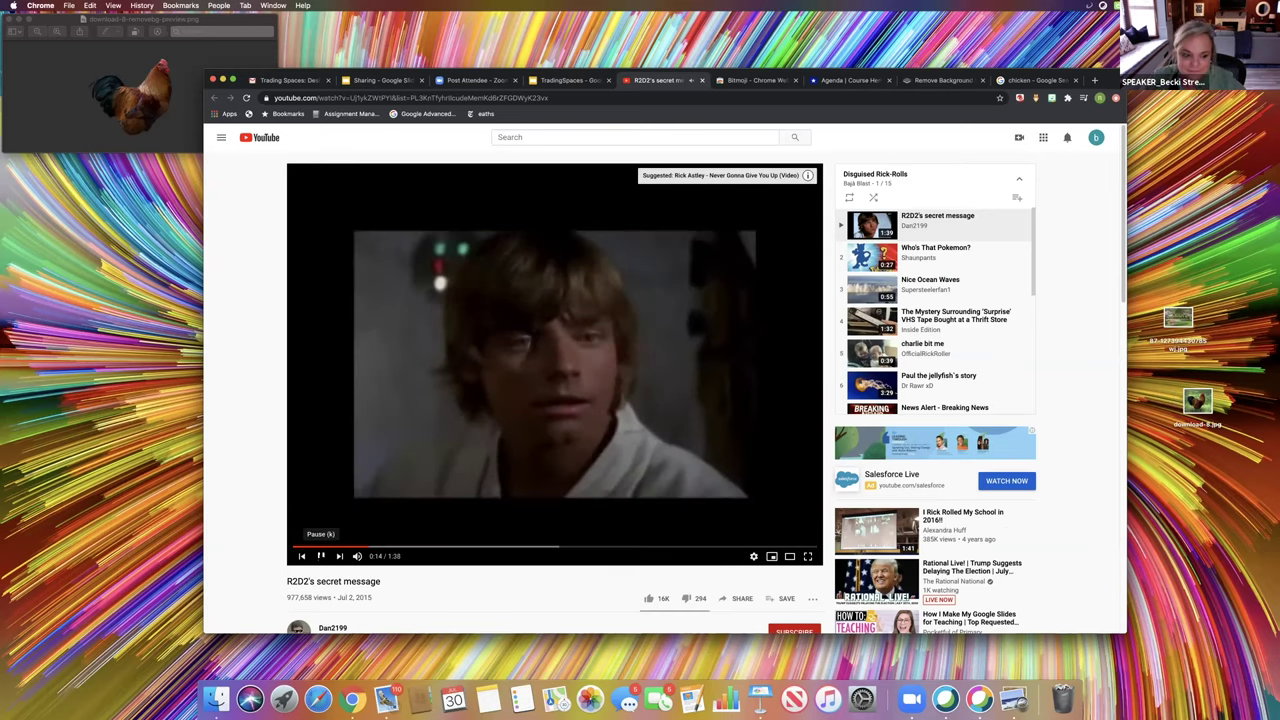
{"action": "left_click", "coordinate": [320, 556]}
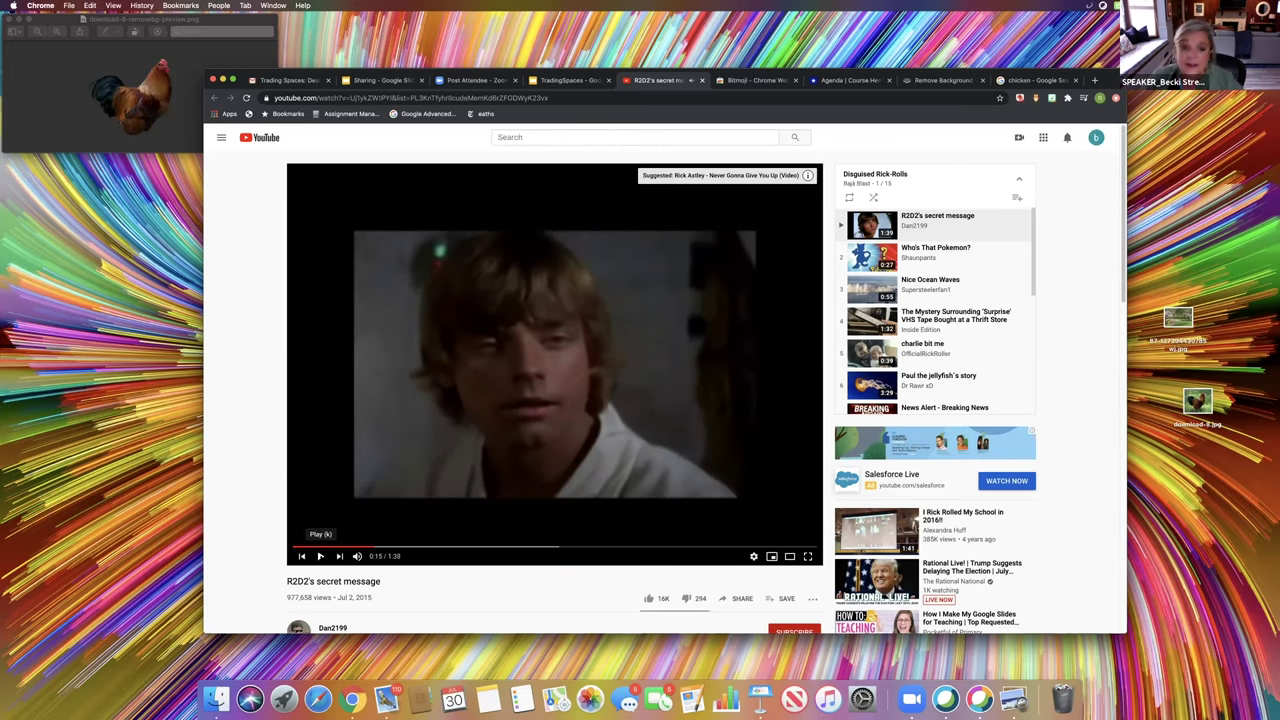
Copy the web address of the "R2D2's secret message" YouTube video
{"action": "left_click", "coordinate": [563, 99]}
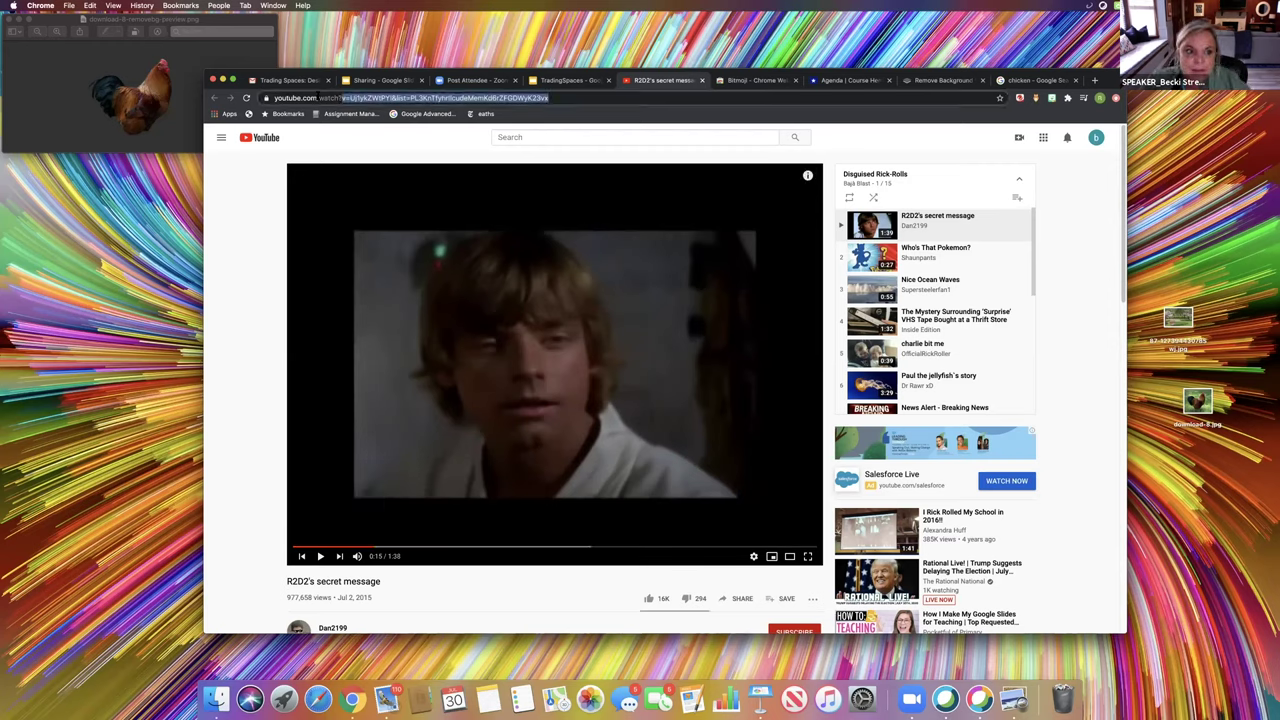
{"action": "left_click", "coordinate": [89, 5]}
{"action": "left_click", "coordinate": [115, 53]}
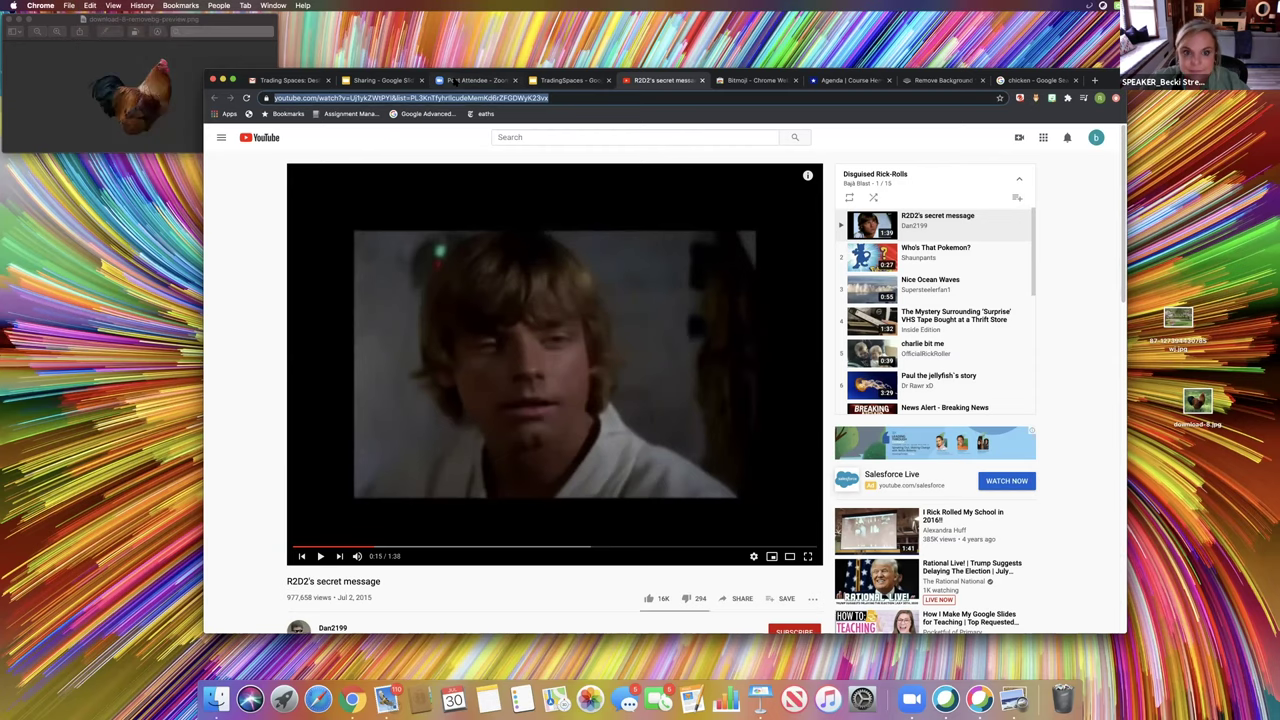
Return to the garden slide in the TradingSpaces presentation and link the rooster image to the copied YouTube address
{"action": "left_click", "coordinate": [569, 81]}
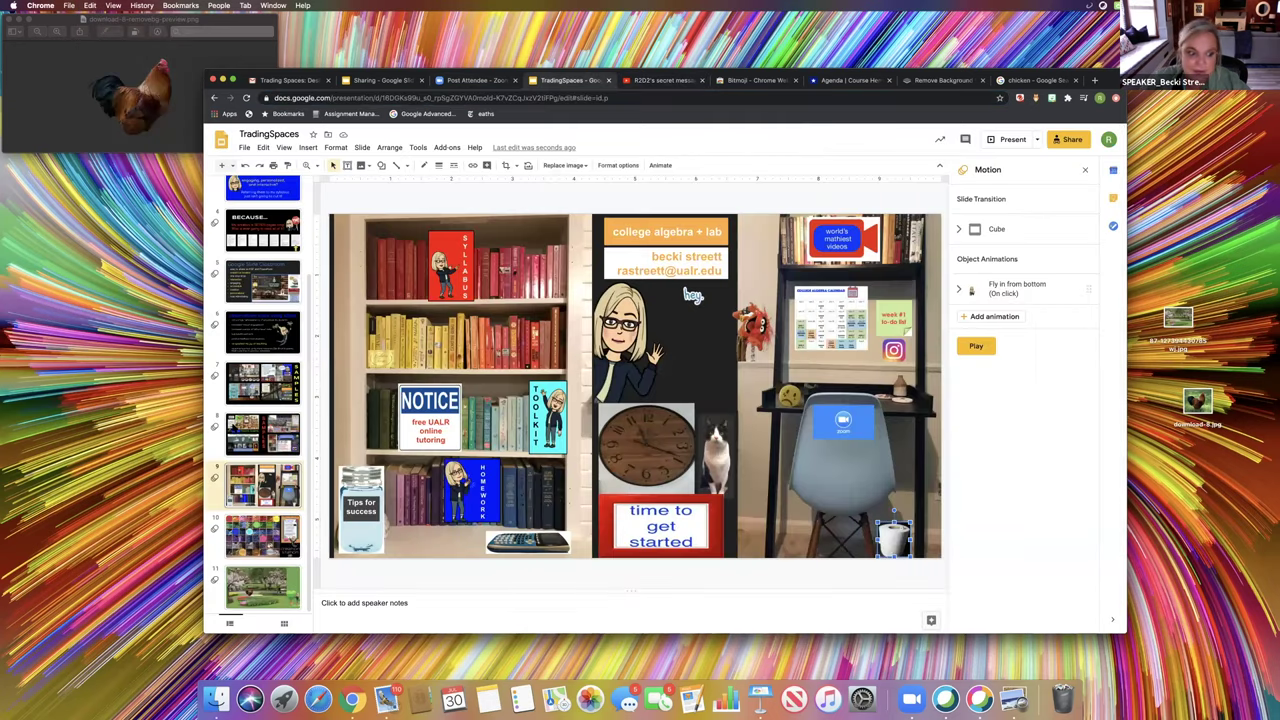
{"action": "left_click", "coordinate": [263, 593]}
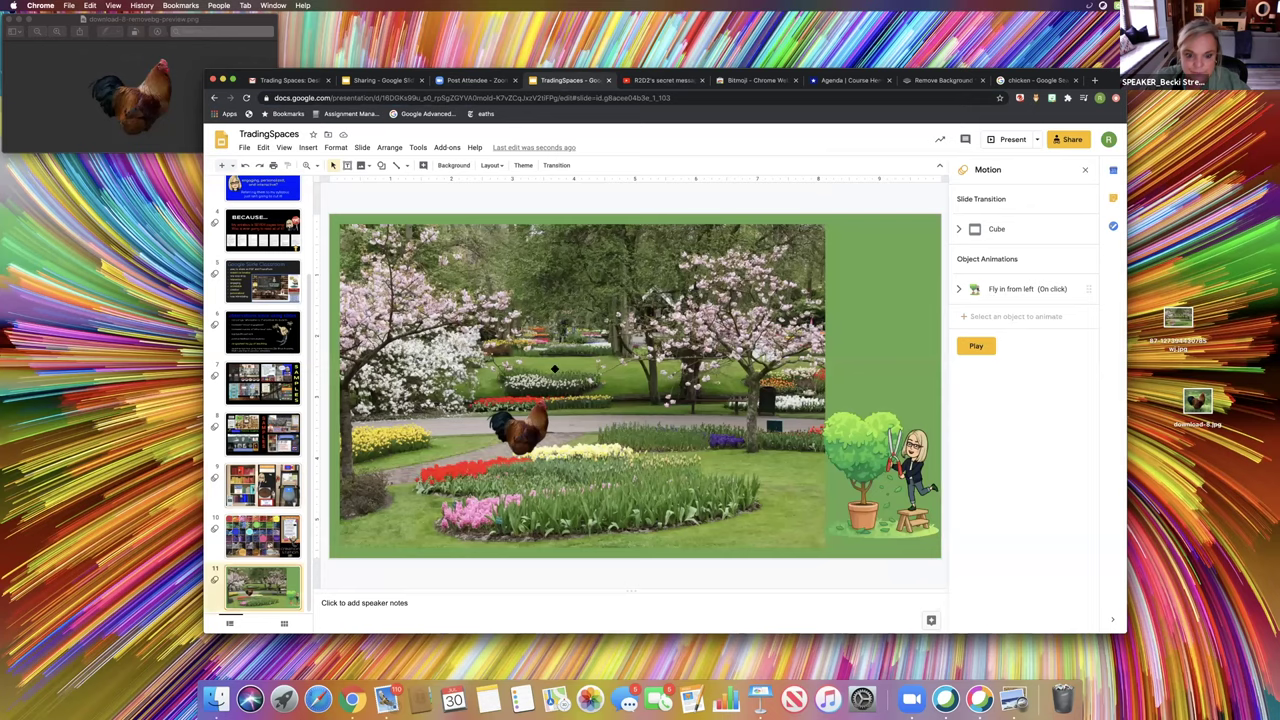
{"action": "left_click", "coordinate": [526, 425]}
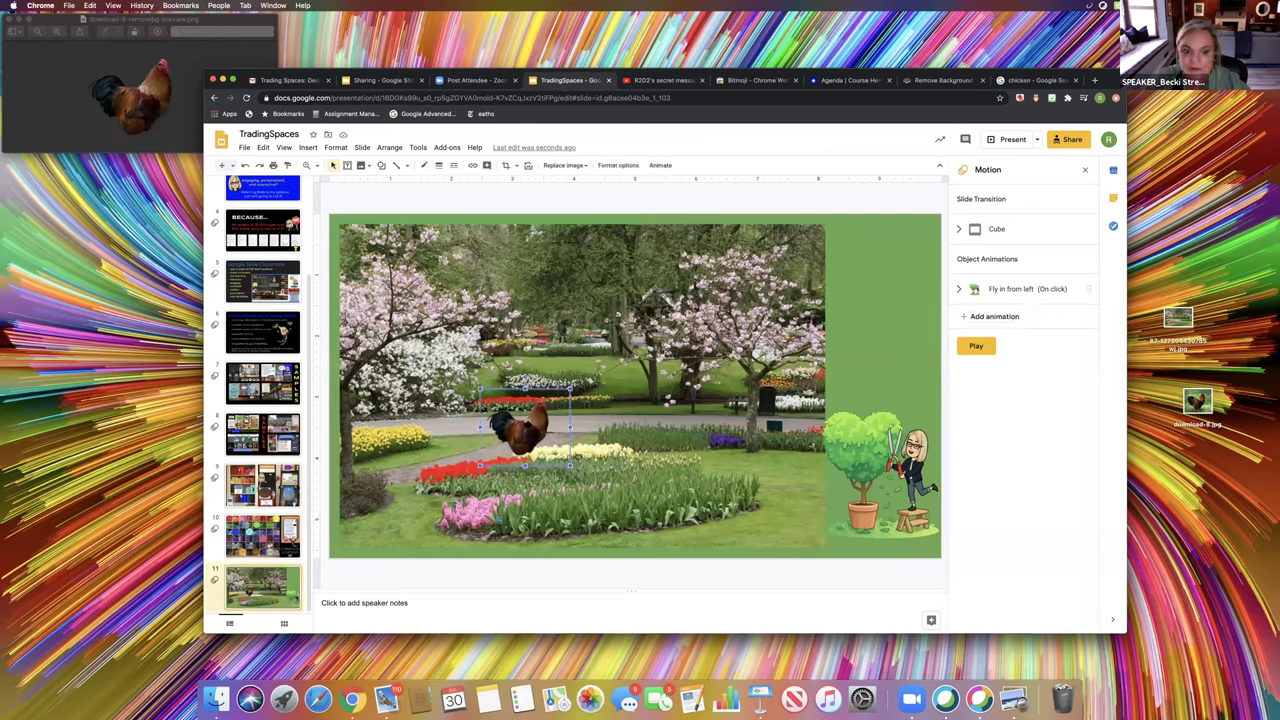
{"action": "left_click", "coordinate": [473, 166]}
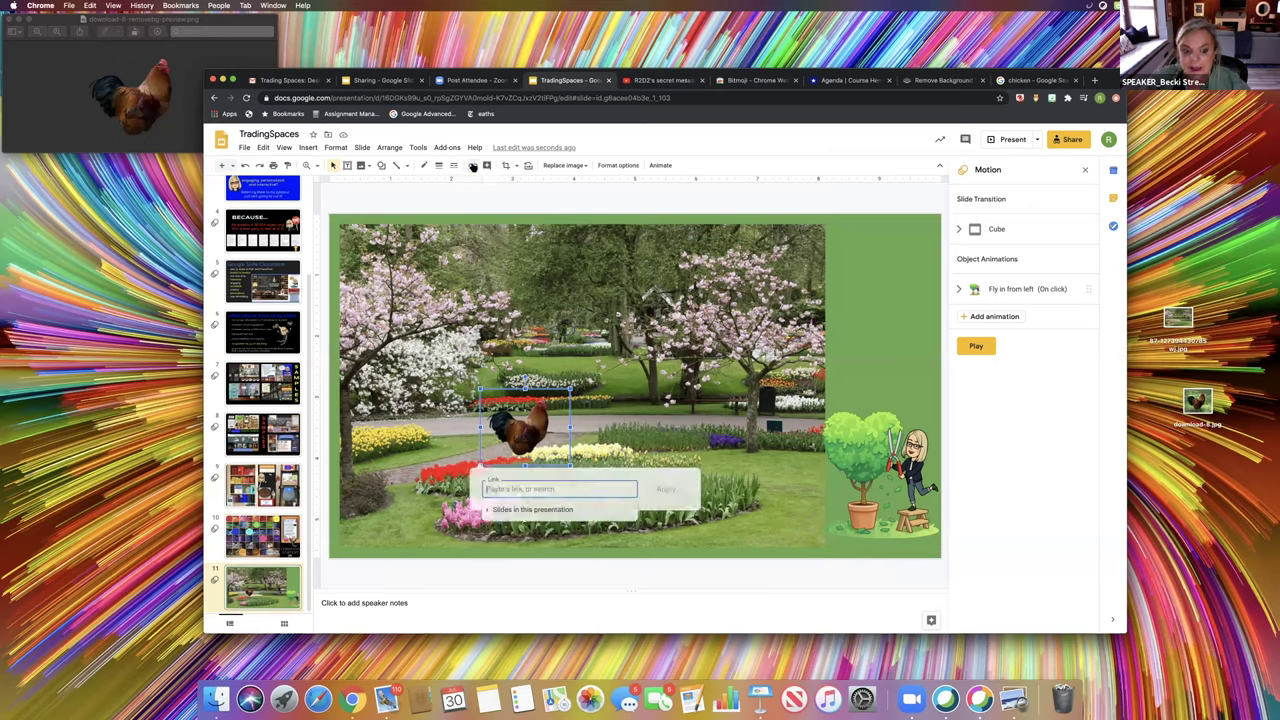
{"action": "left_click", "coordinate": [511, 490]}
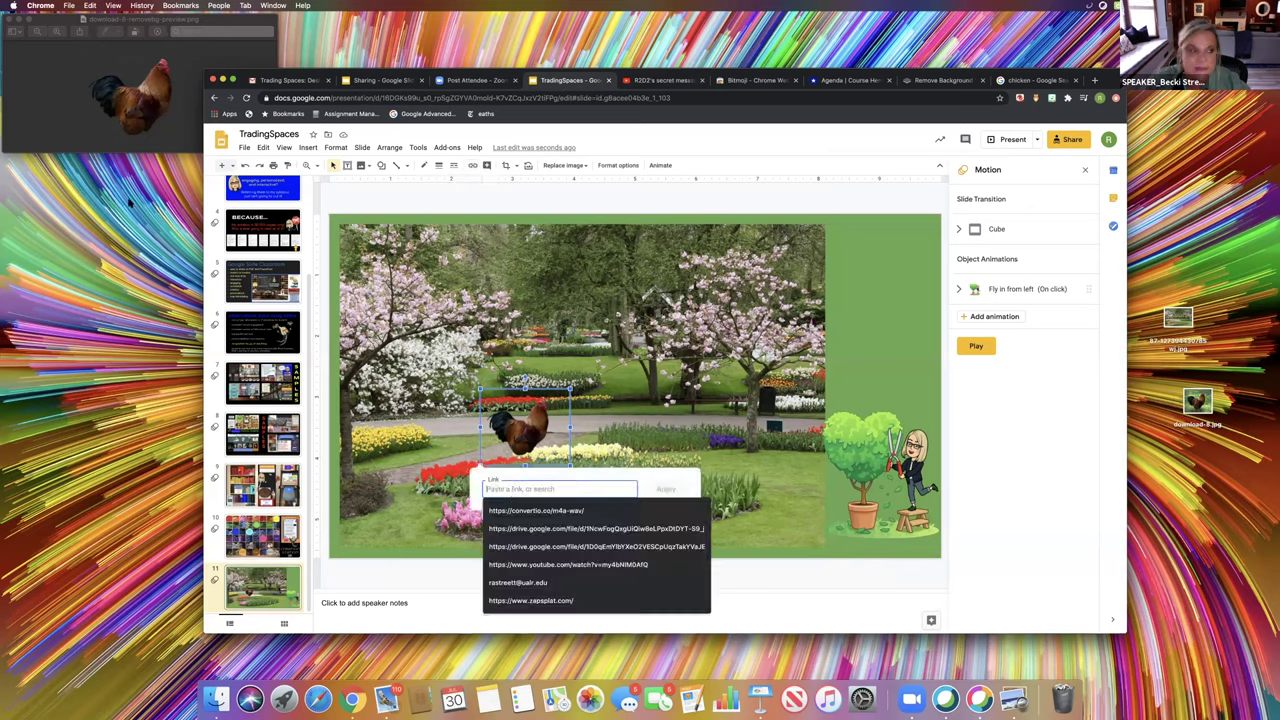
{"action": "left_click", "coordinate": [68, 5]}
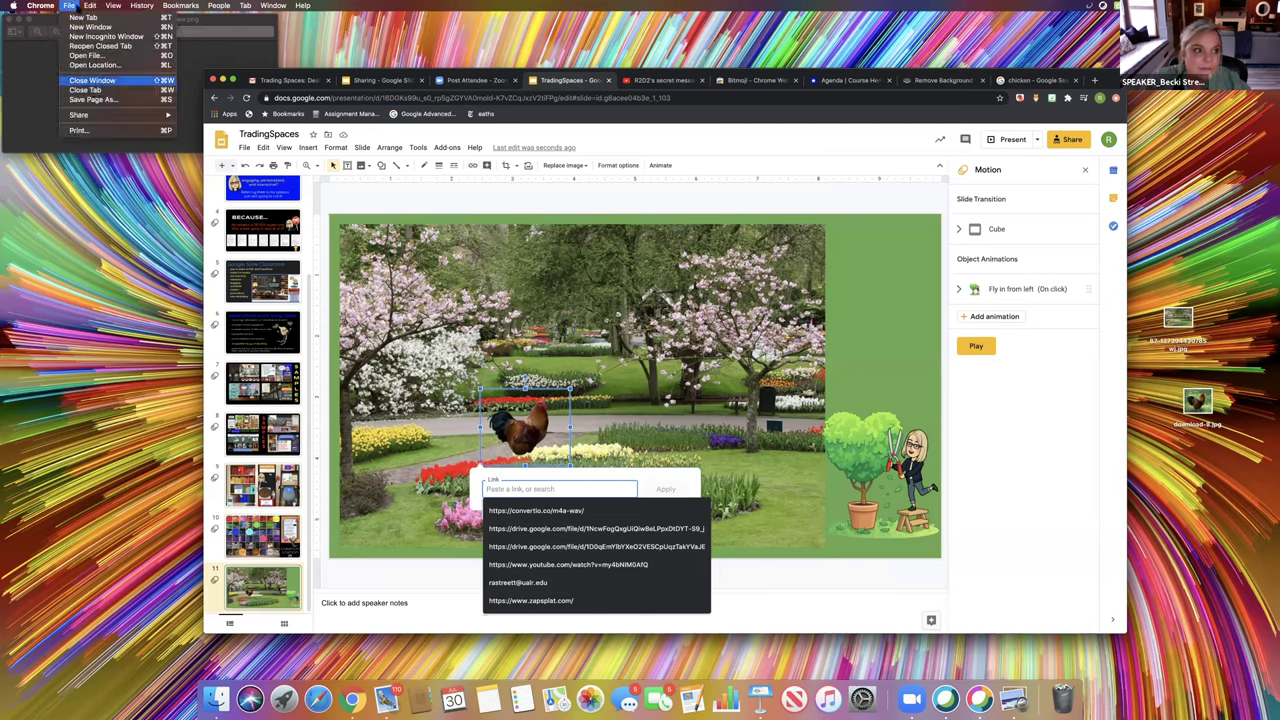
{"action": "mouse_move", "coordinate": [89, 5]}
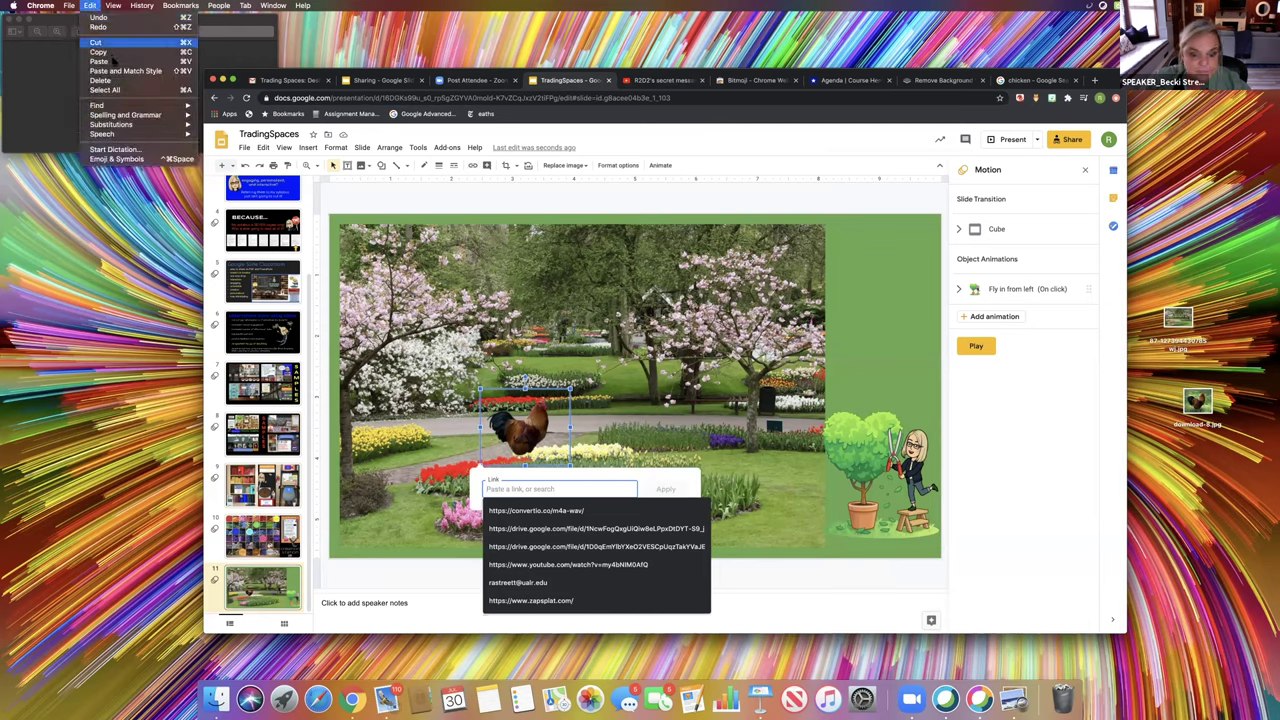
{"action": "key", "text": "super+v"}
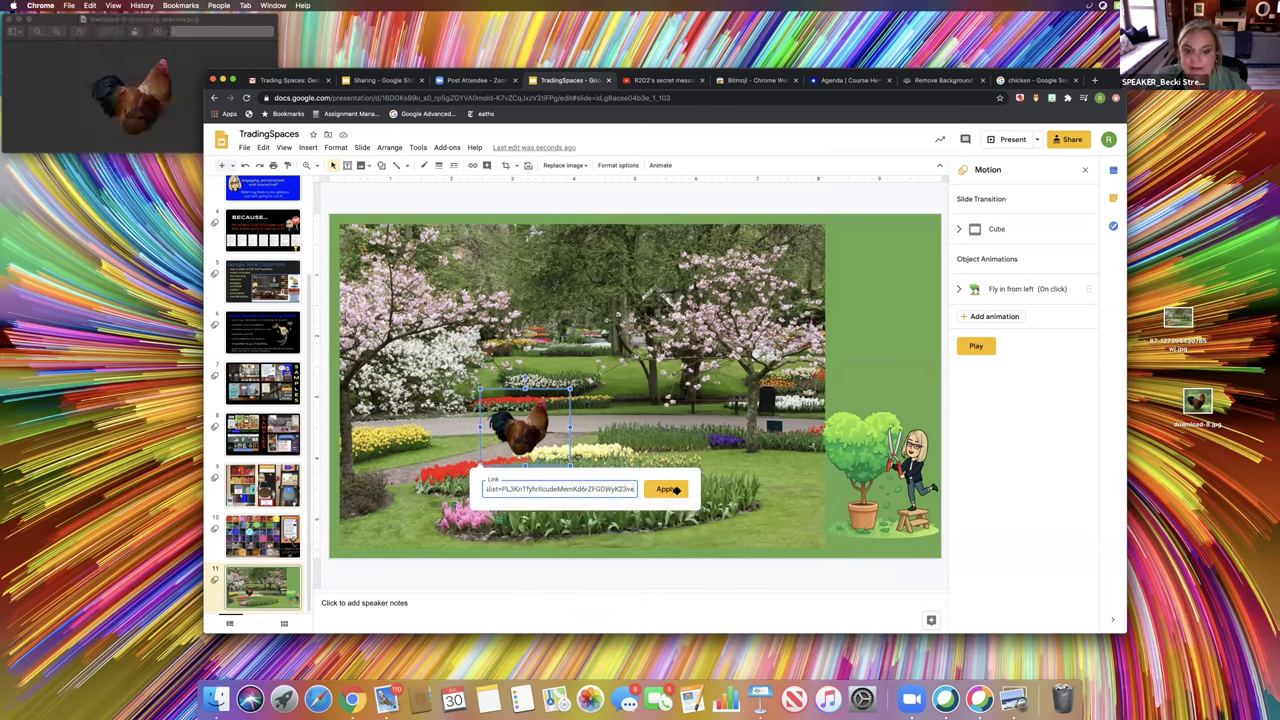
{"action": "left_click", "coordinate": [676, 490]}
{"action": "left_click", "coordinate": [600, 330]}
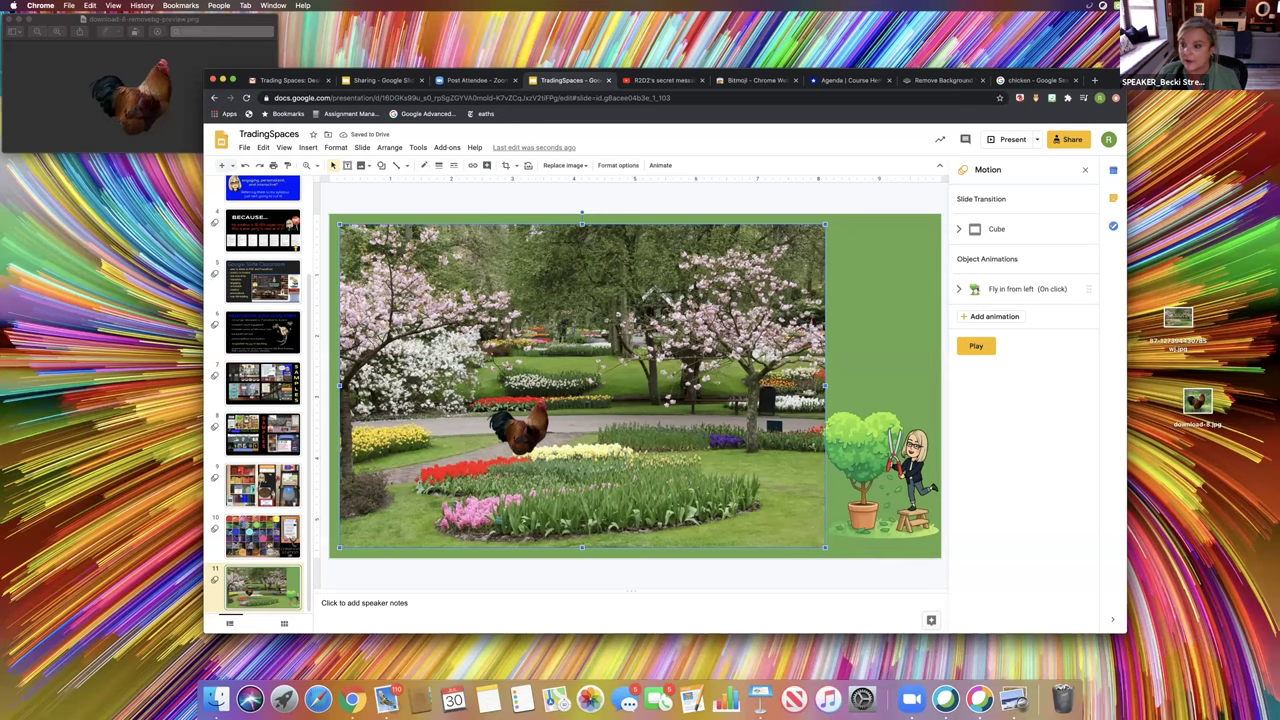
{"action": "left_click", "coordinate": [873, 460]}
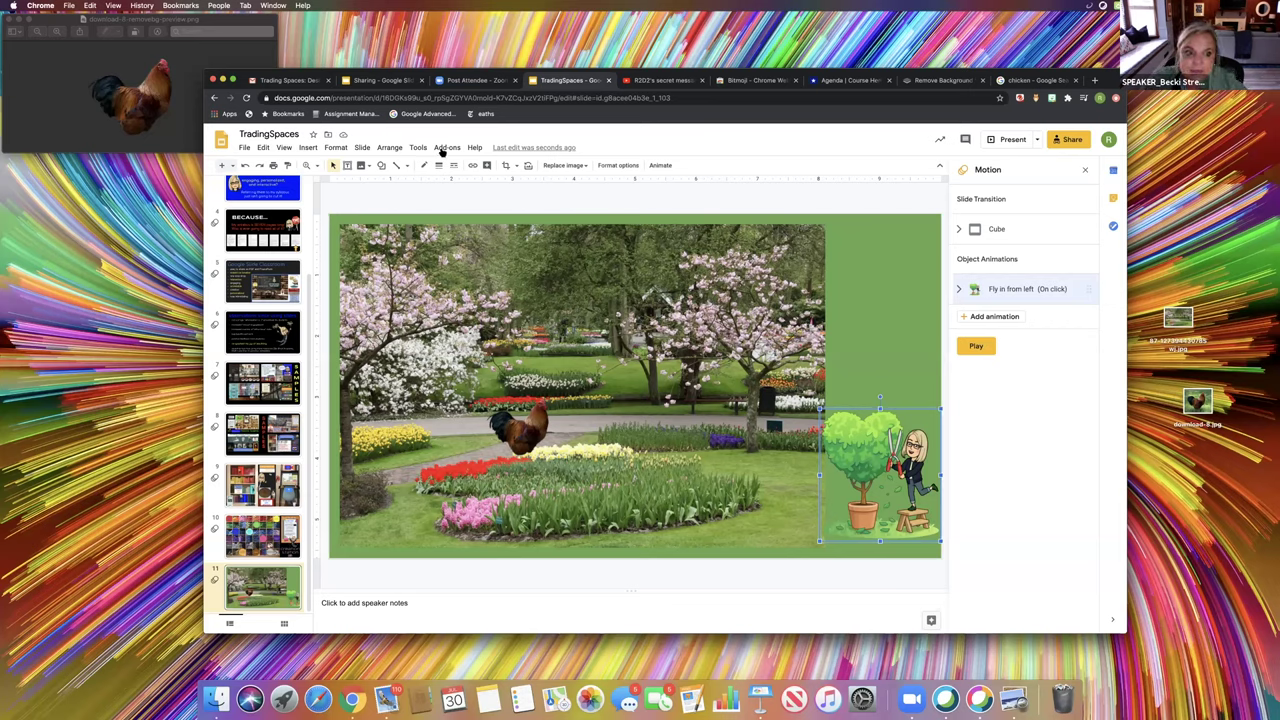
Draw a tall rectangle in the green strip above the Bitmoji and color it black
{"action": "left_click", "coordinate": [380, 166]}
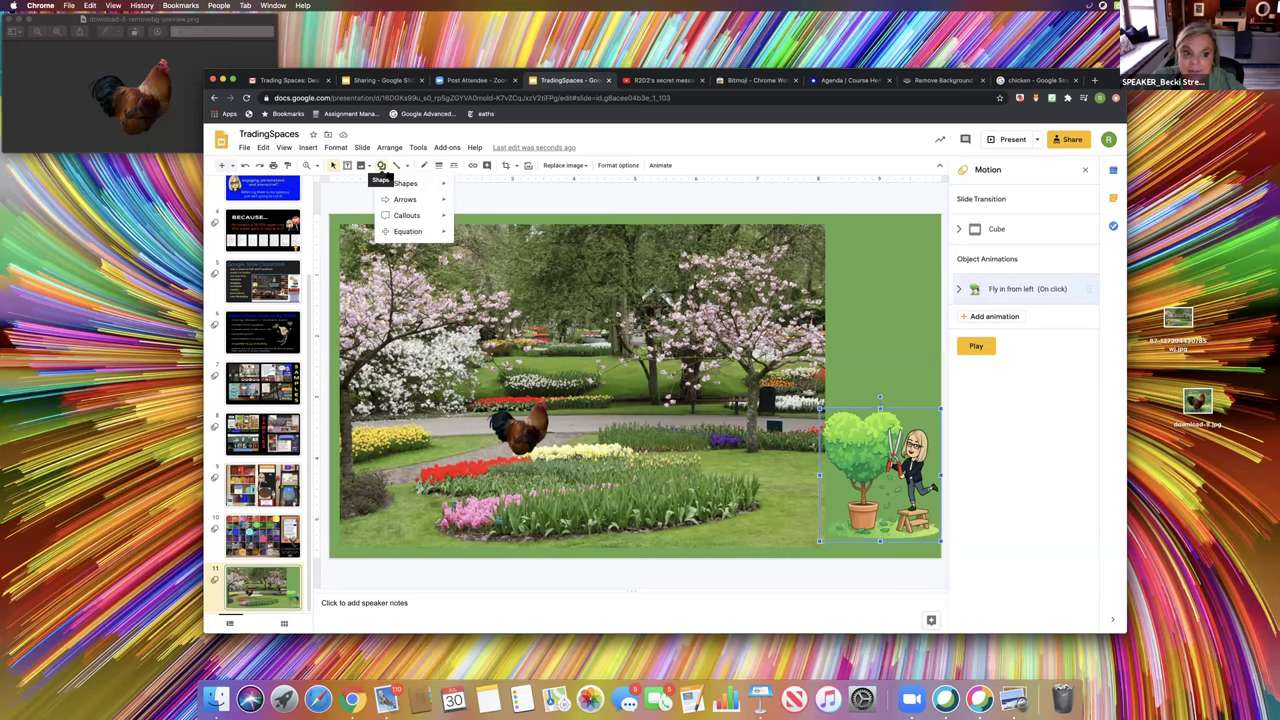
{"action": "left_click", "coordinate": [461, 187]}
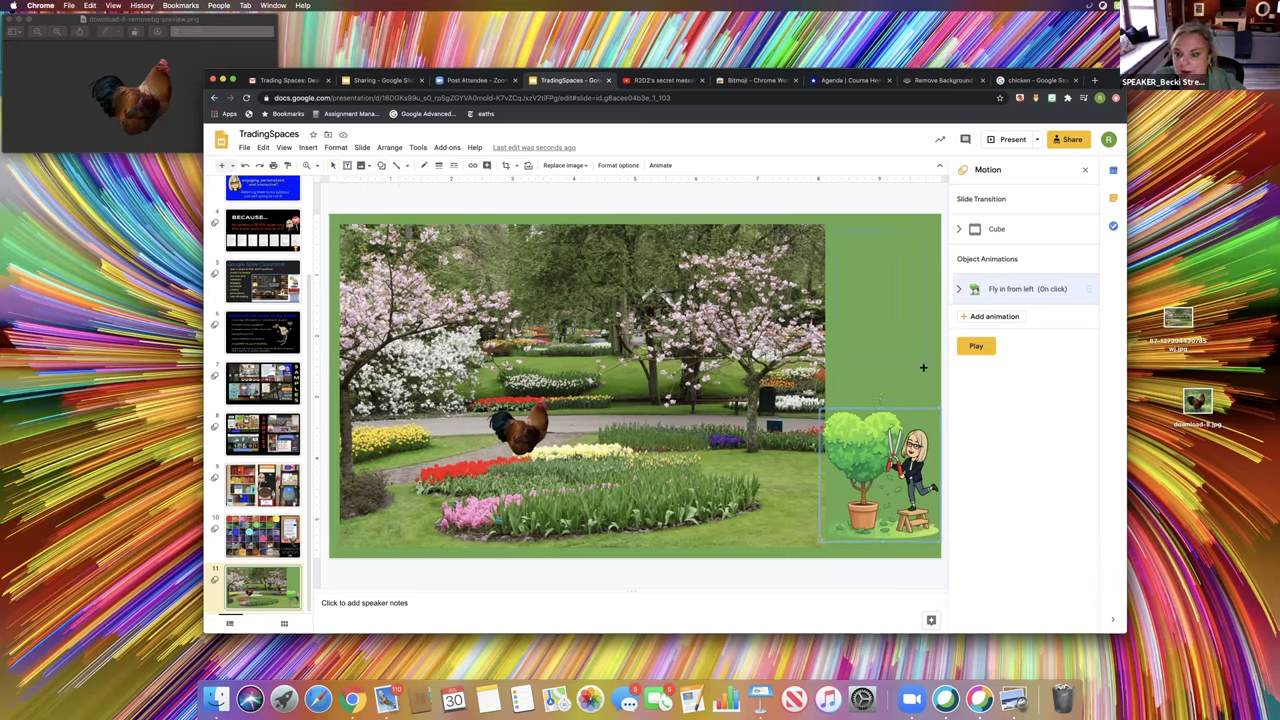
{"action": "left_click_drag", "start_coordinate": [923, 367], "coordinate": [926, 369]}
{"action": "left_click", "coordinate": [438, 166]}
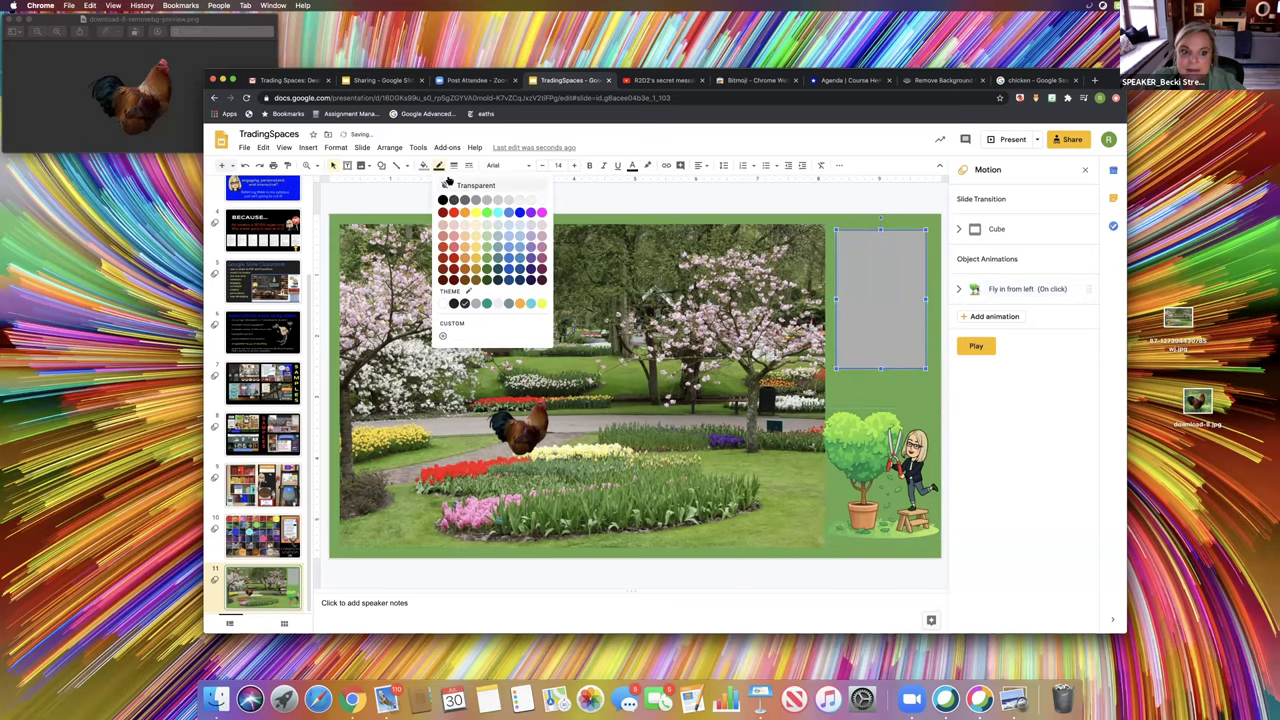
{"action": "left_click", "coordinate": [443, 200]}
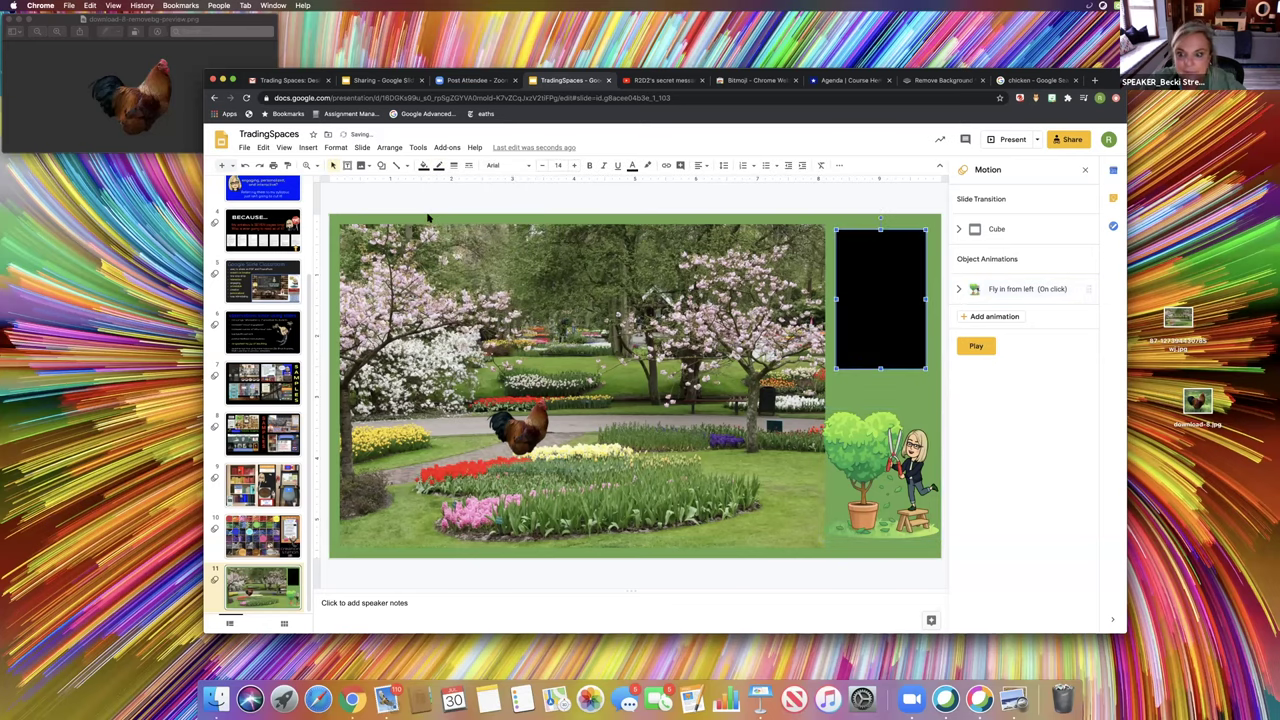
{"action": "left_click", "coordinate": [844, 198]}
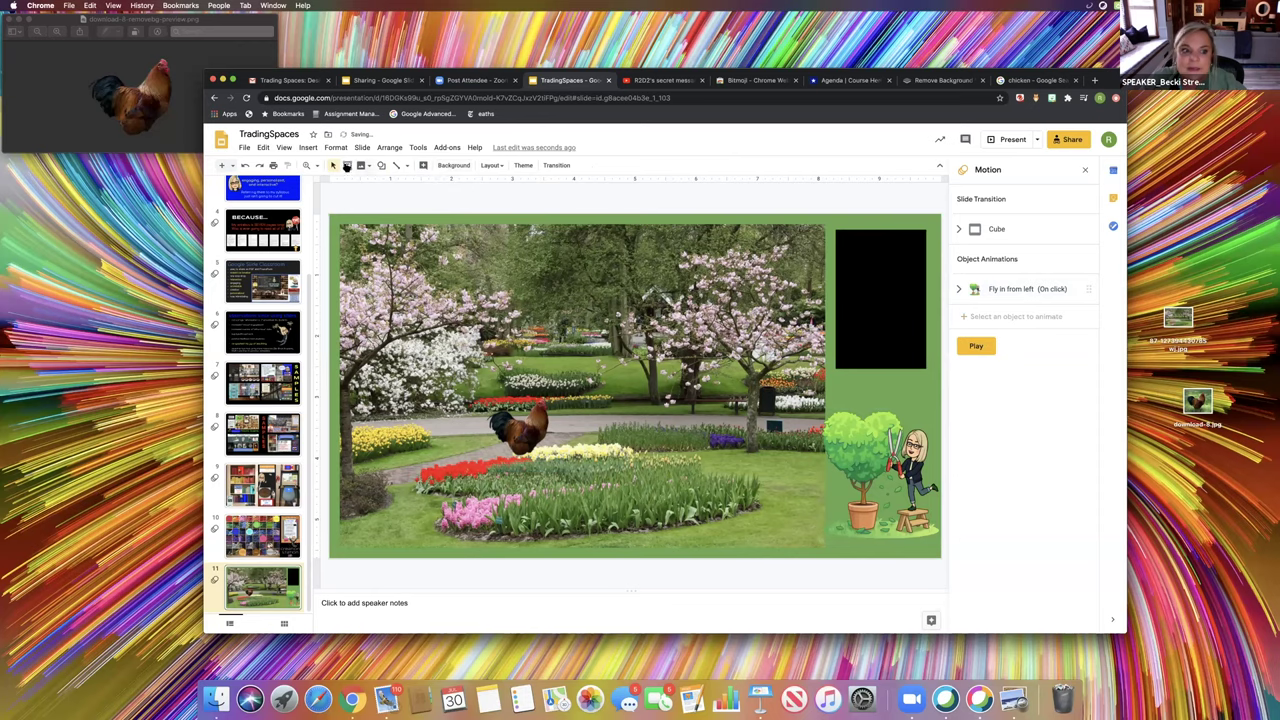
Draw a text box over the upper half of the black rectangle and set its text color to white
{"action": "left_click", "coordinate": [347, 165]}
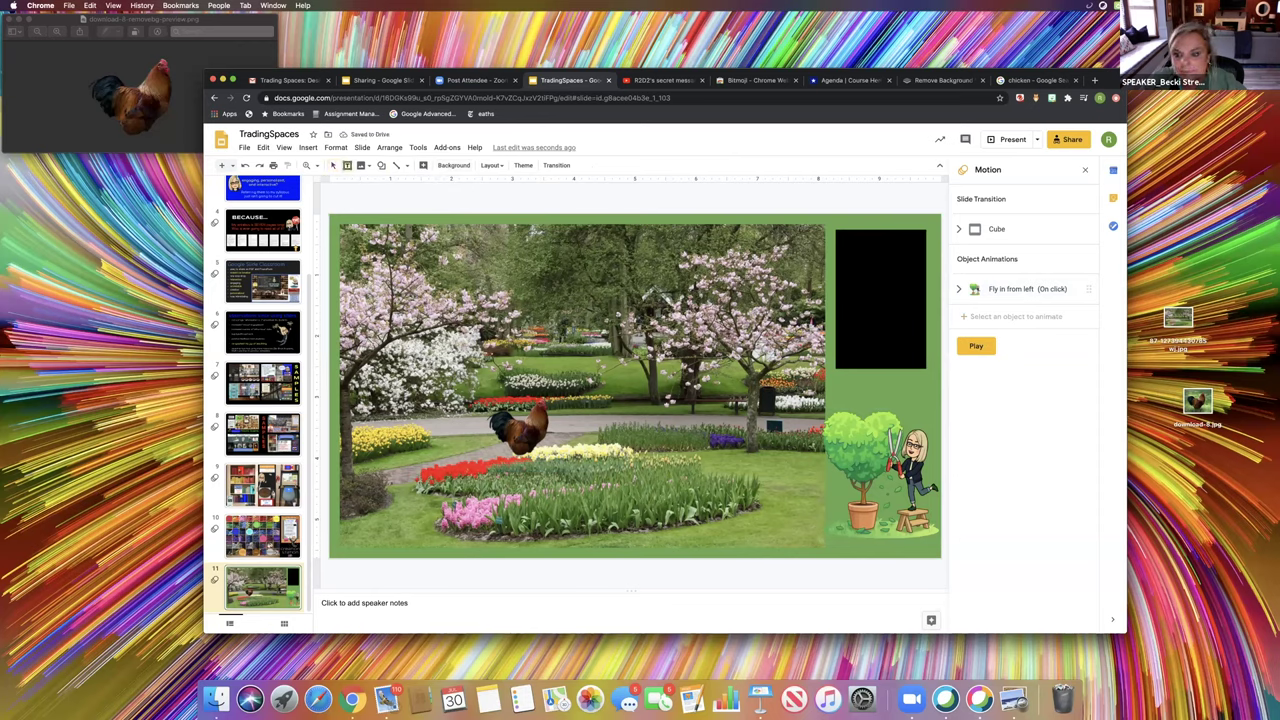
{"action": "left_click_drag", "start_coordinate": [846, 240], "coordinate": [918, 306]}
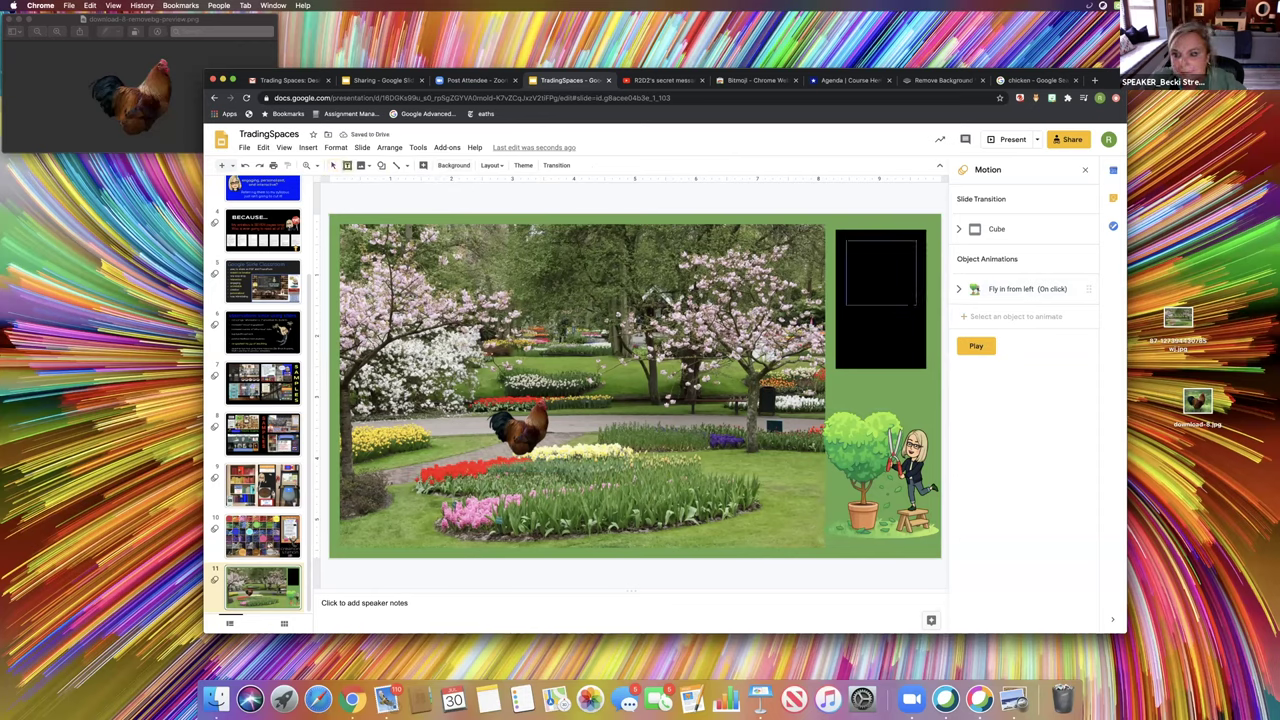
{"action": "left_click", "coordinate": [632, 165]}
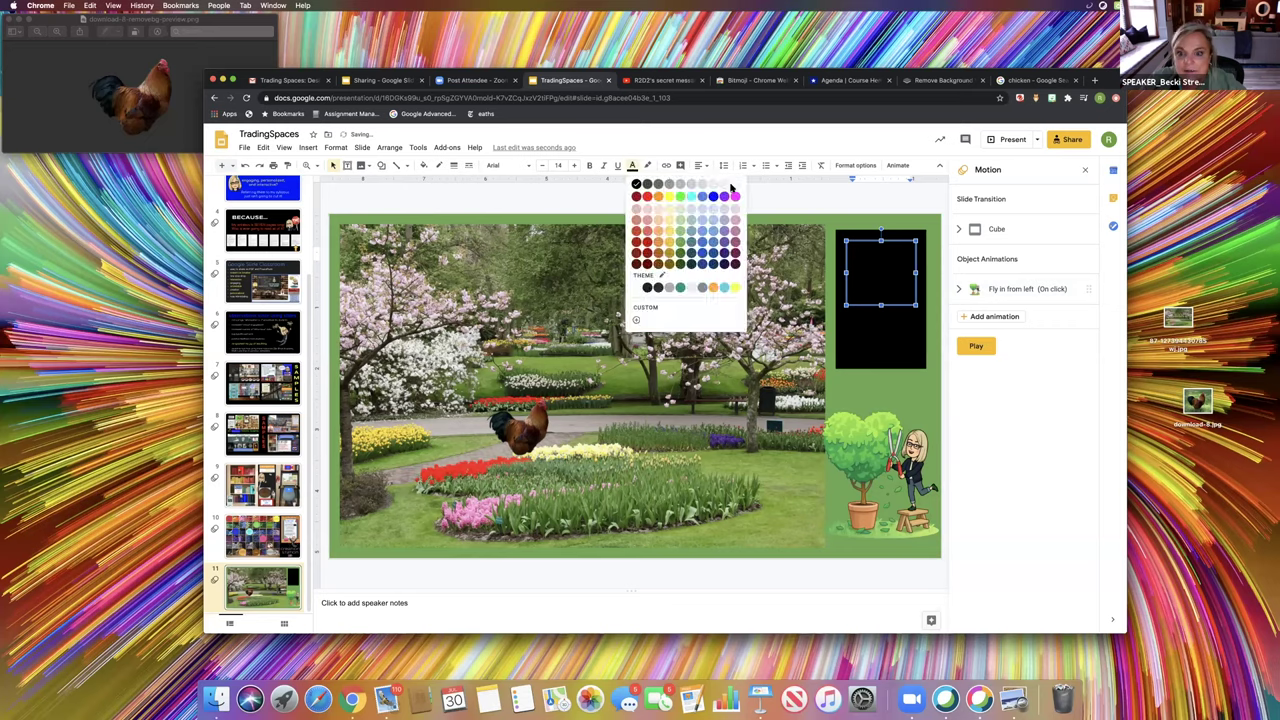
Enter "To do list" in the text box with "test" on the line below
{"action": "type", "text": "To do list"}
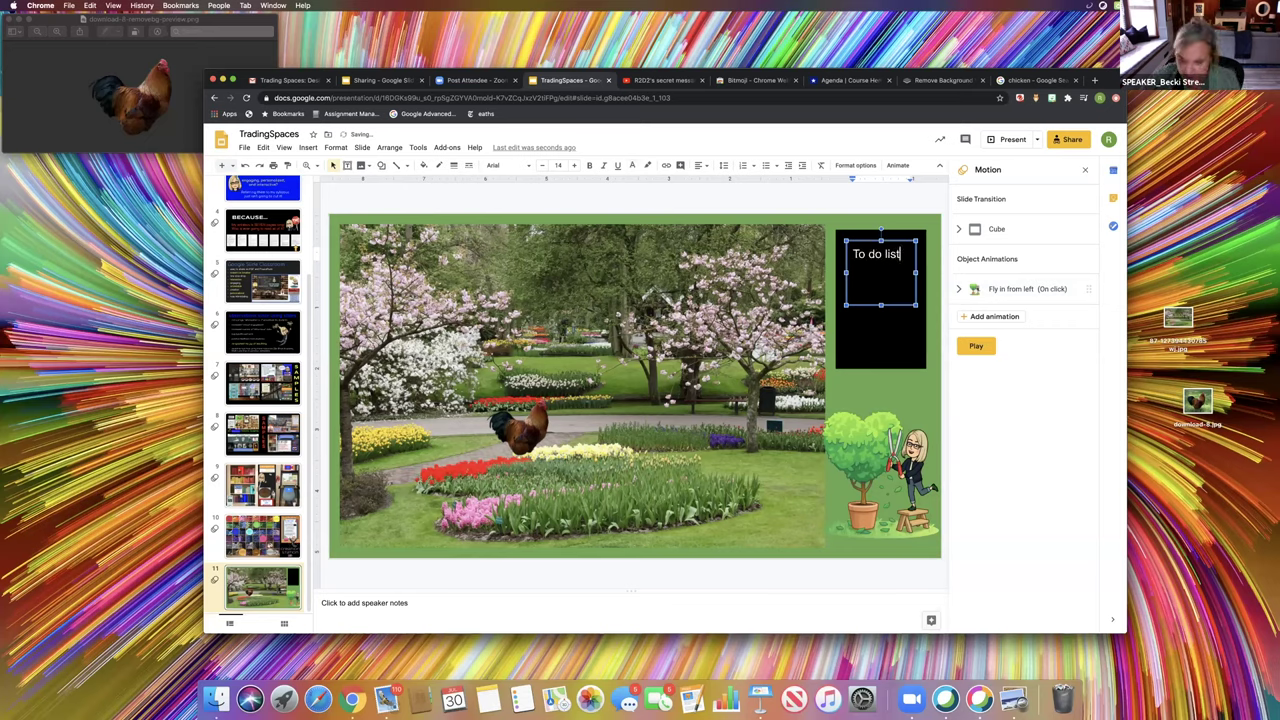
{"action": "key", "text": "Return"}
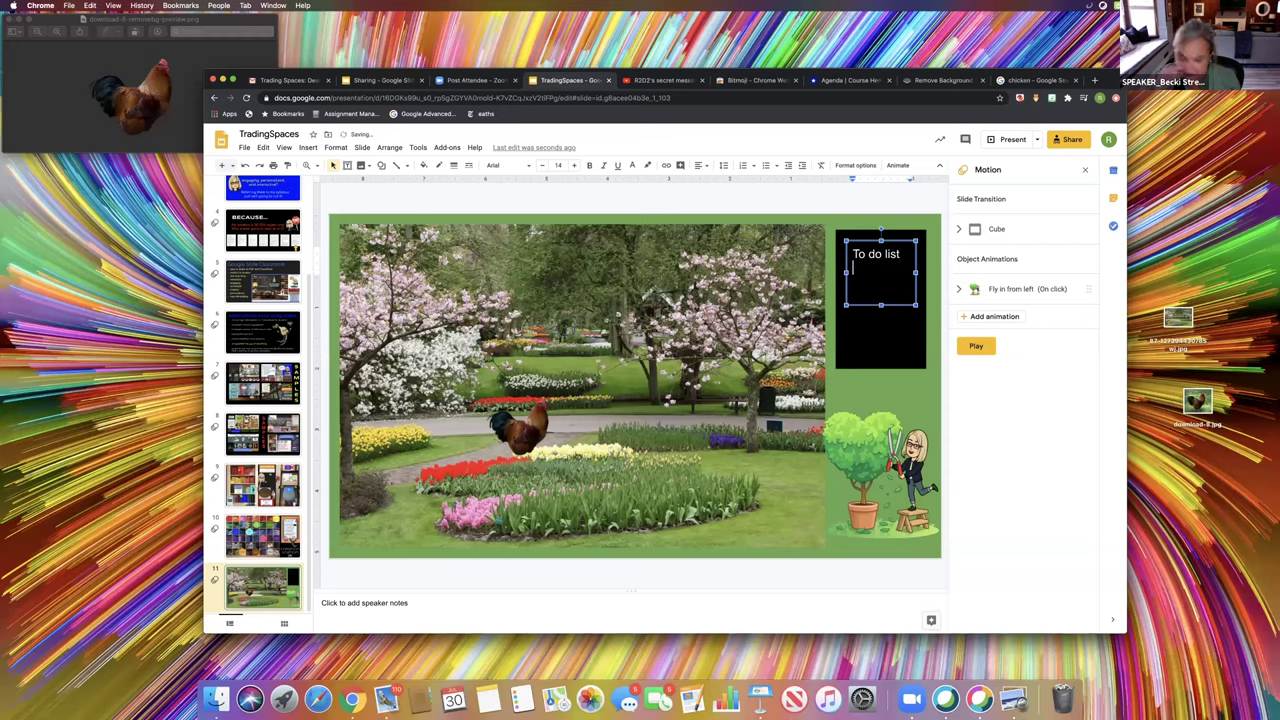
{"action": "type", "text": "hom"}
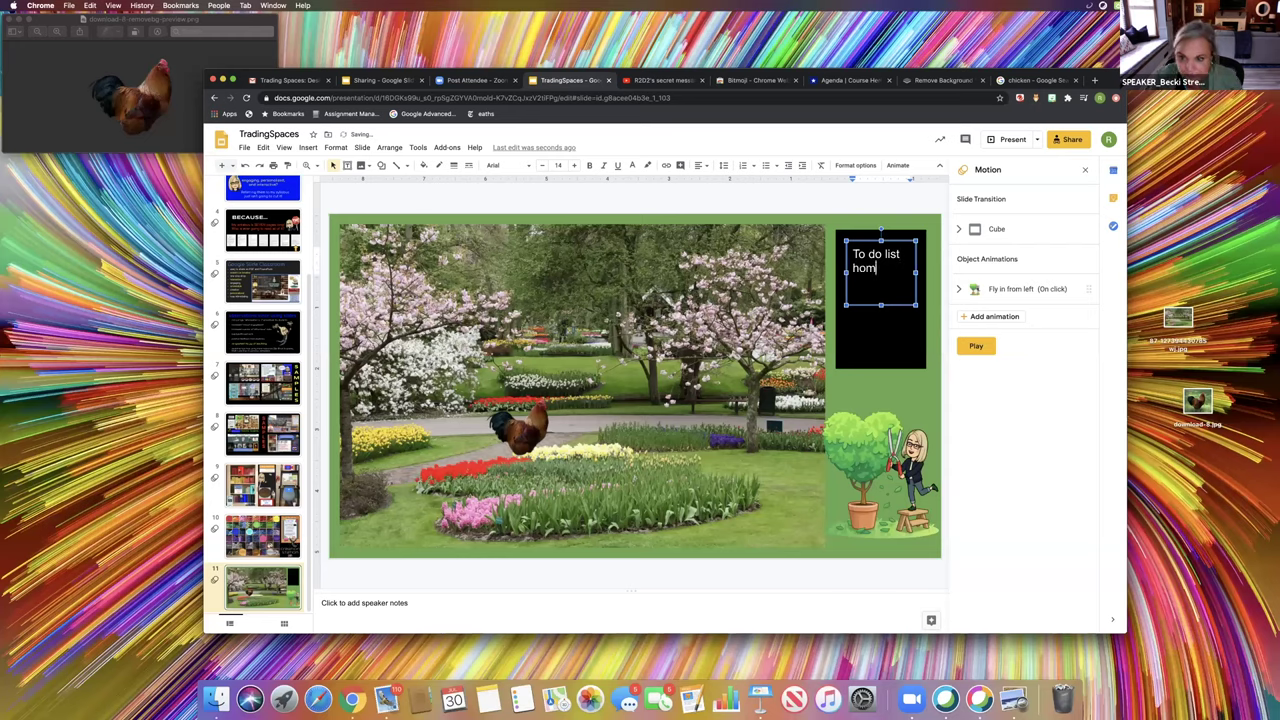
{"action": "key", "text": "BackSpace"}
{"action": "key", "text": "BackSpace"}
{"action": "key", "text": "BackSpace"}
{"action": "type", "text": "tes"}
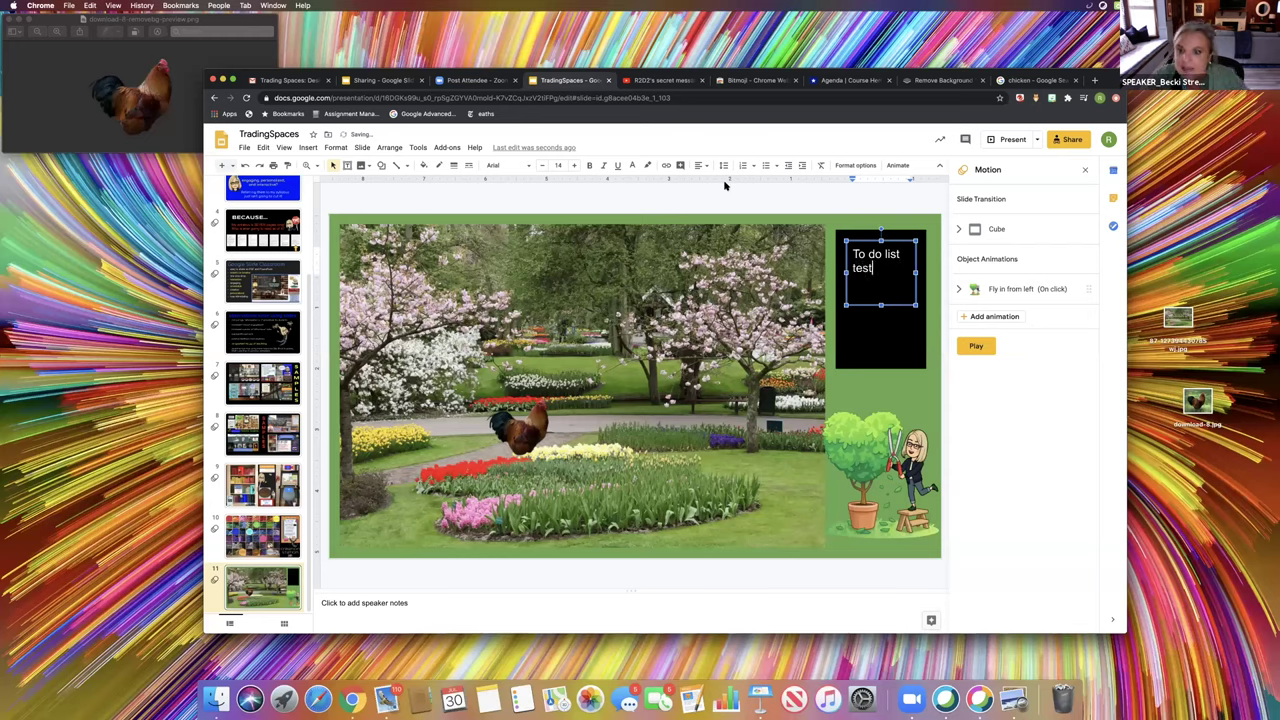
Open the link options for the word "test" in the to-do list and close them without adding a link
{"action": "type", "text": "t"}
{"action": "key", "text": "BackSpace"}
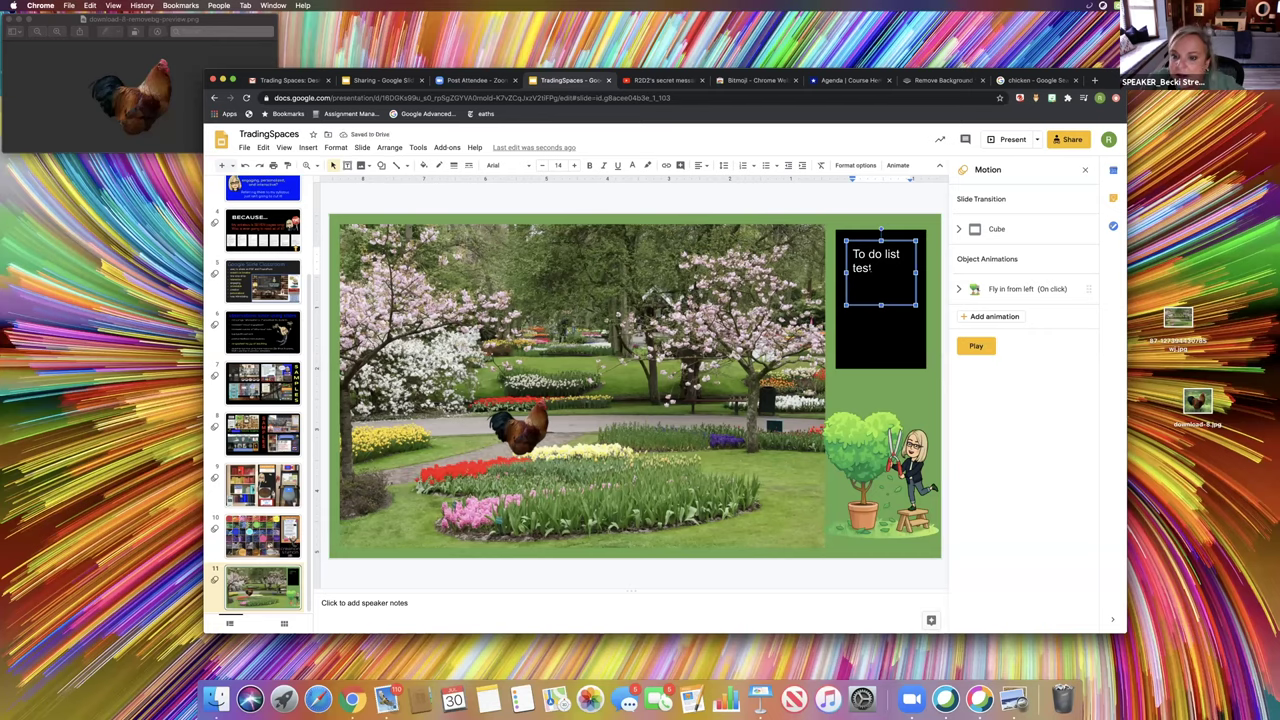
{"action": "double_click", "coordinate": [857, 268]}
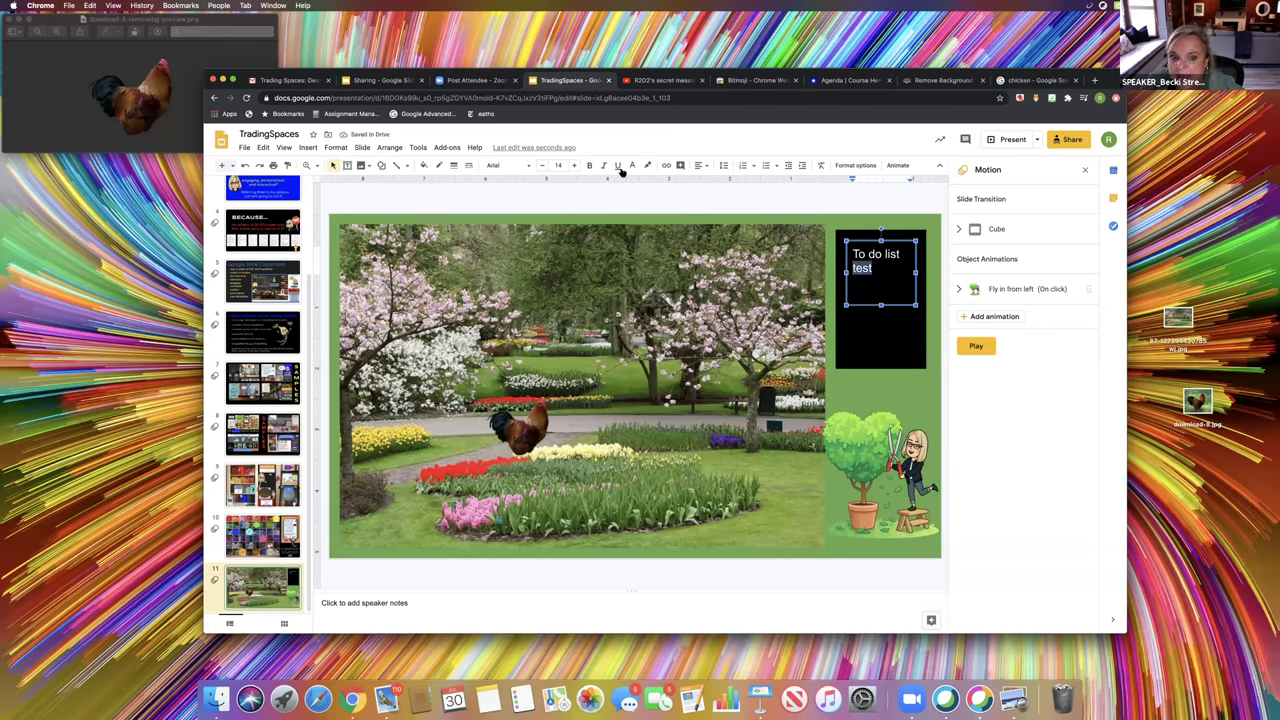
{"action": "left_click", "coordinate": [667, 166]}
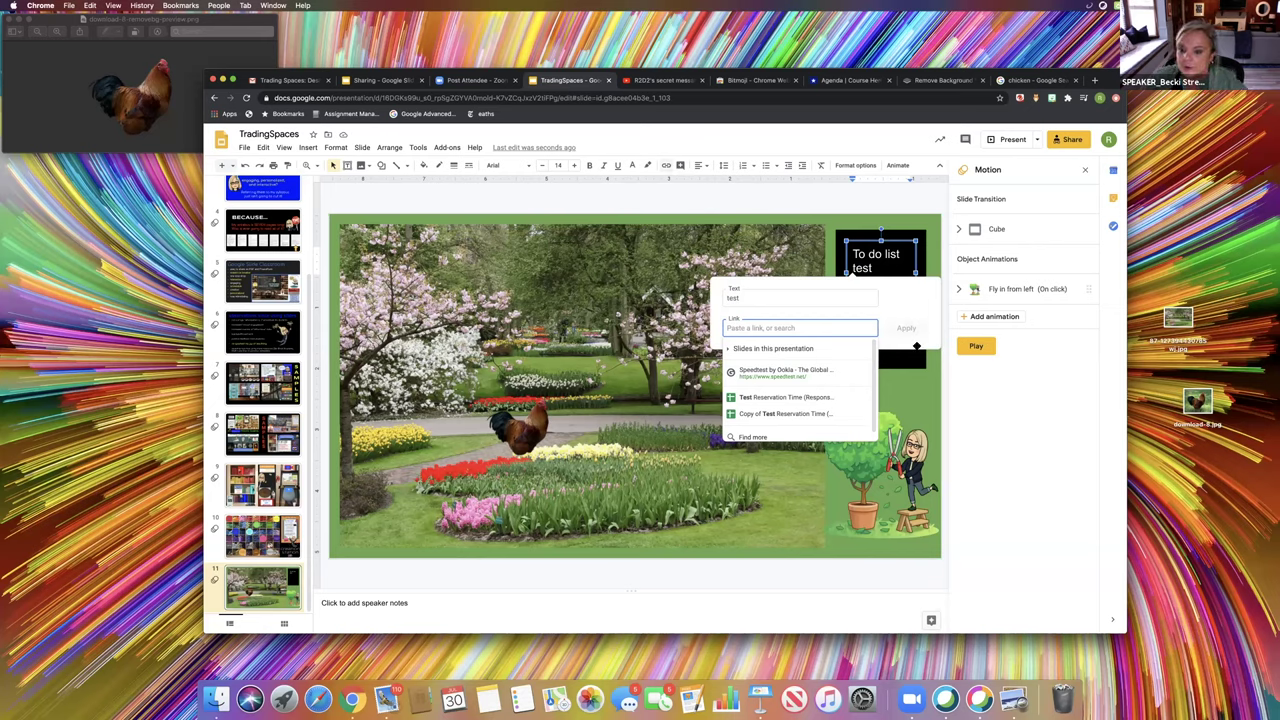
{"action": "left_click", "coordinate": [910, 376]}
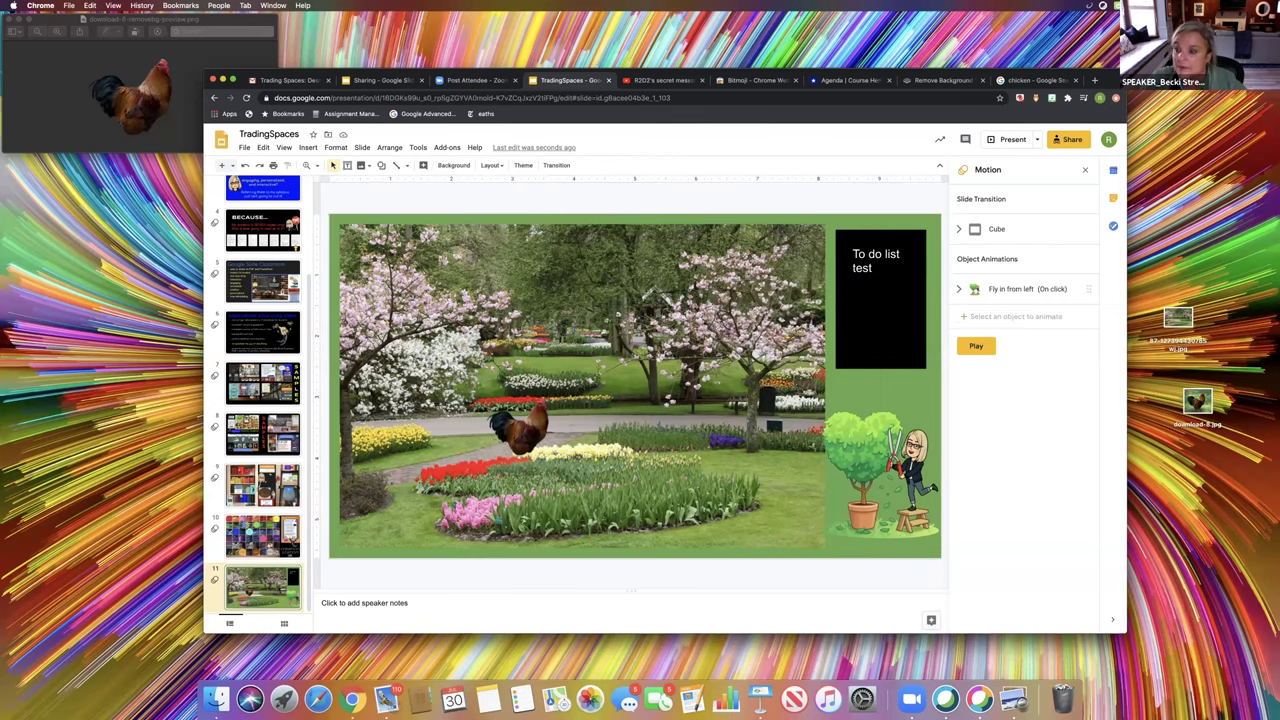
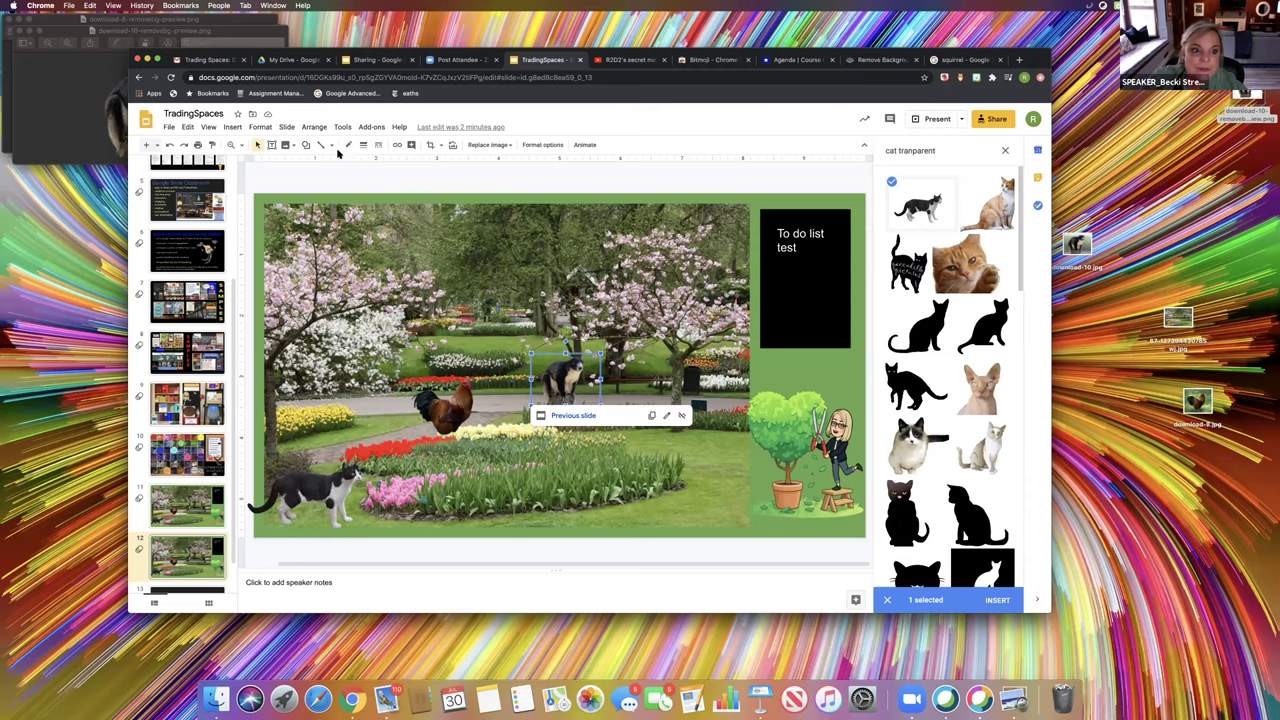
Insert the New-Recording audio file from My Drive on the second garden slide and move its speaker icon onto the Bitmoji
{"action": "left_click", "coordinate": [232, 127]}
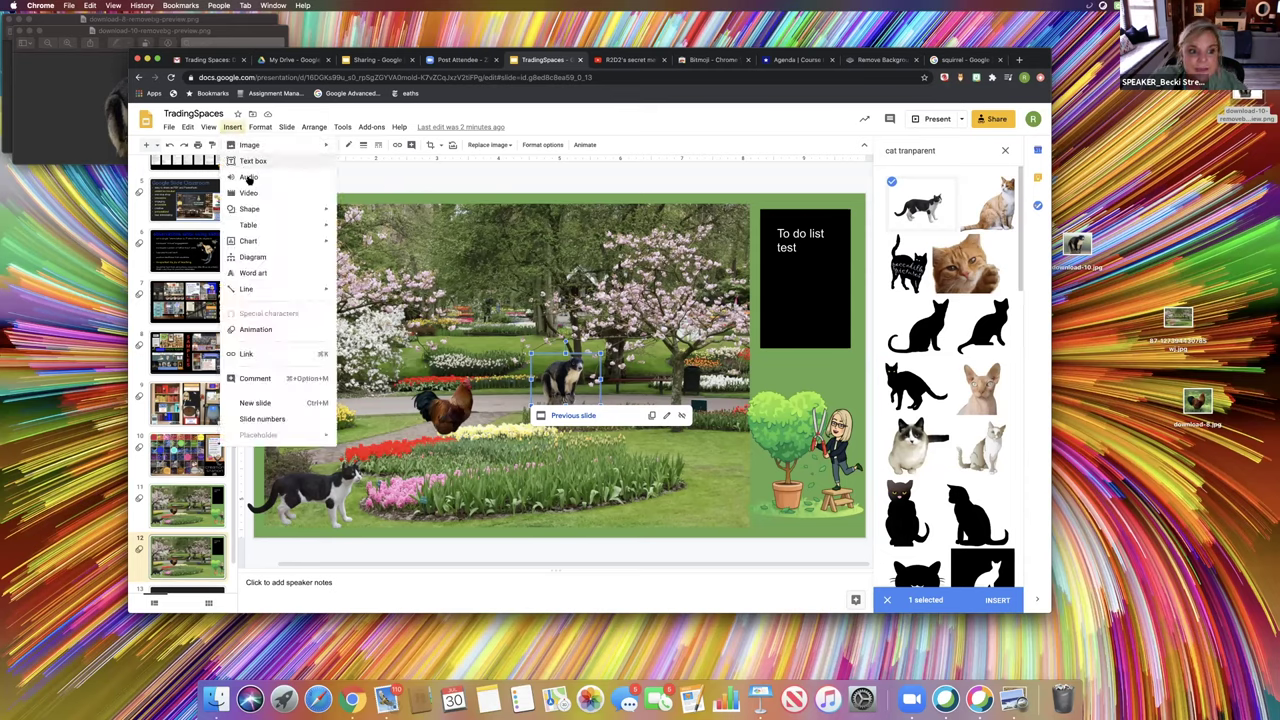
{"action": "left_click", "coordinate": [249, 178]}
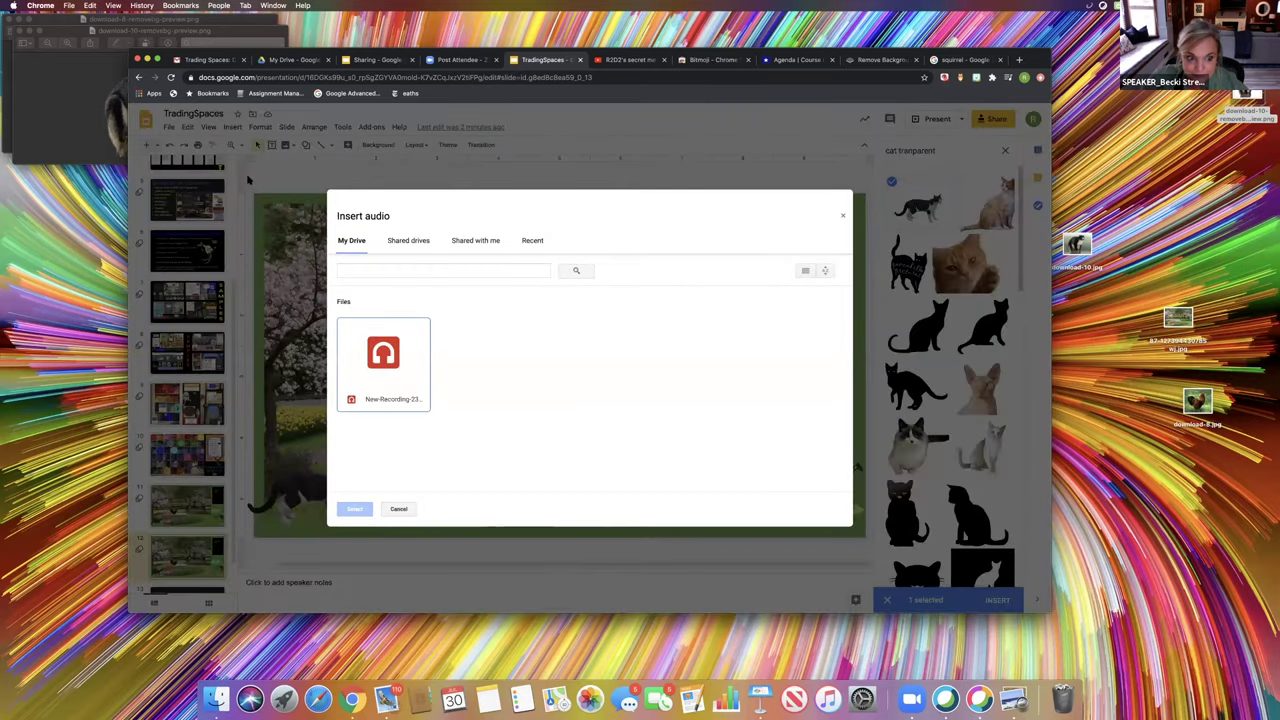
{"action": "left_click", "coordinate": [390, 357]}
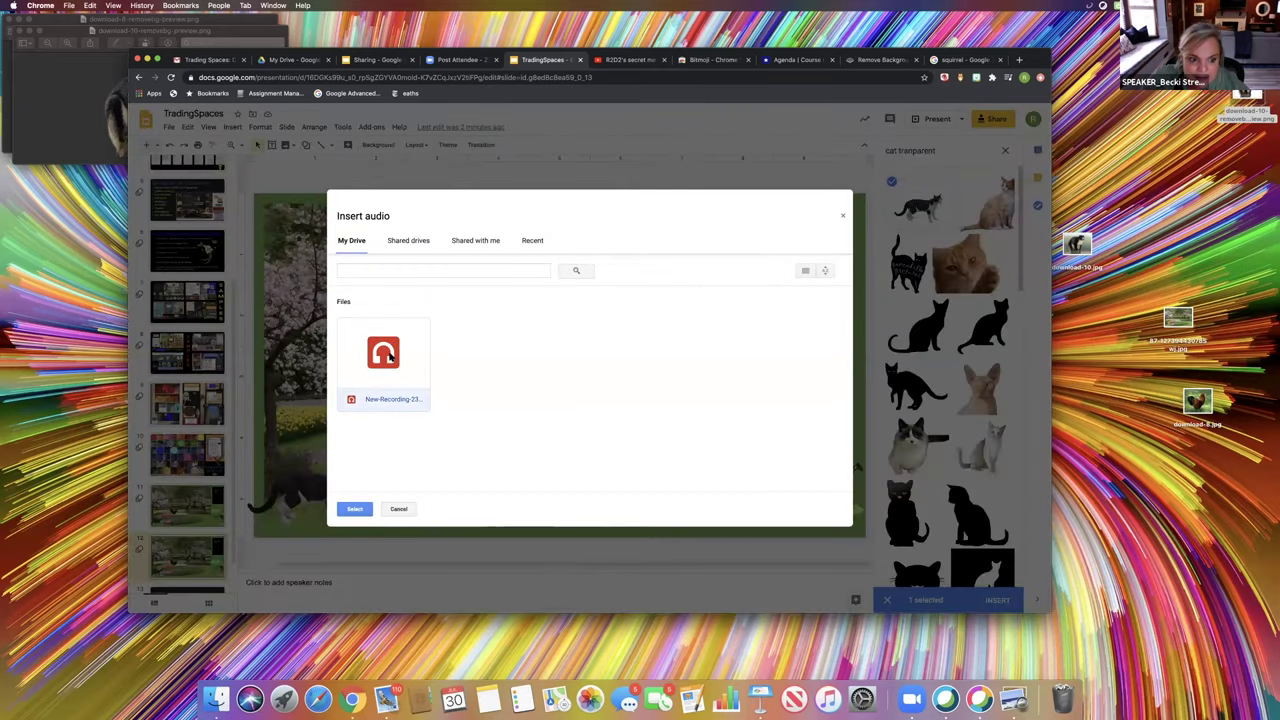
{"action": "left_click", "coordinate": [355, 510]}
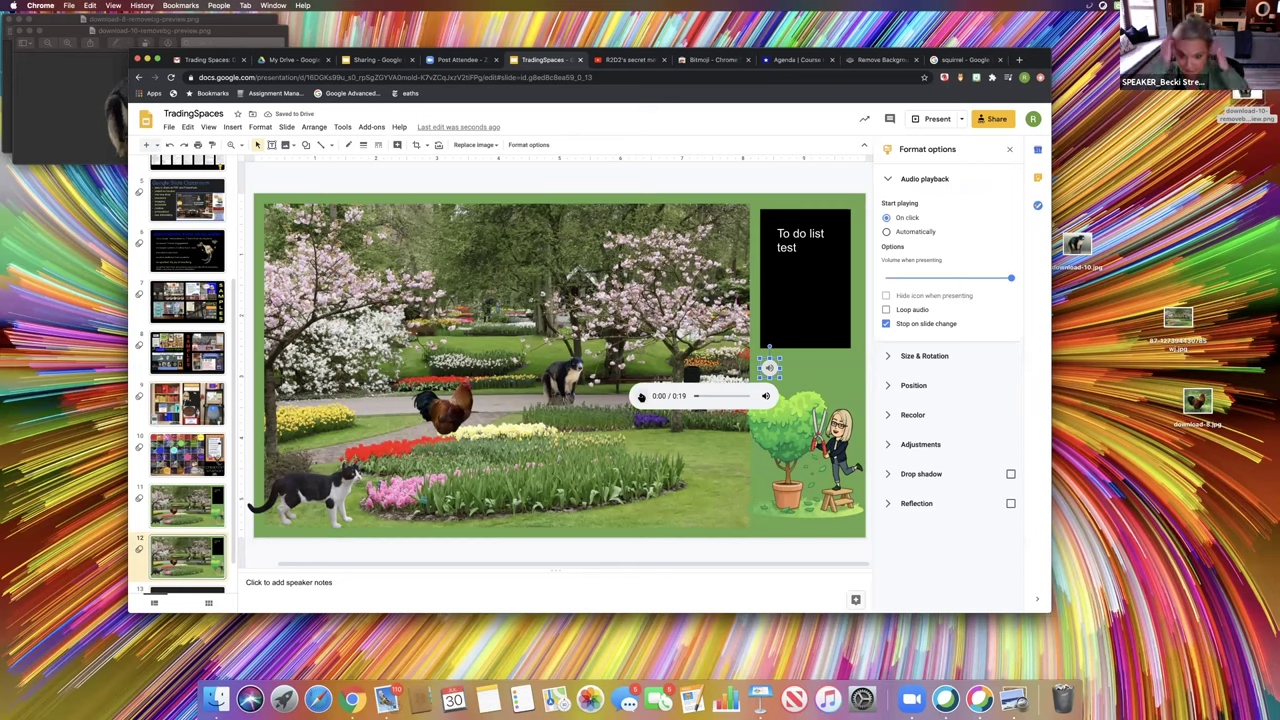
{"action": "left_click", "coordinate": [641, 396]}
{"action": "left_click_drag", "start_coordinate": [768, 368], "coordinate": [838, 438]}
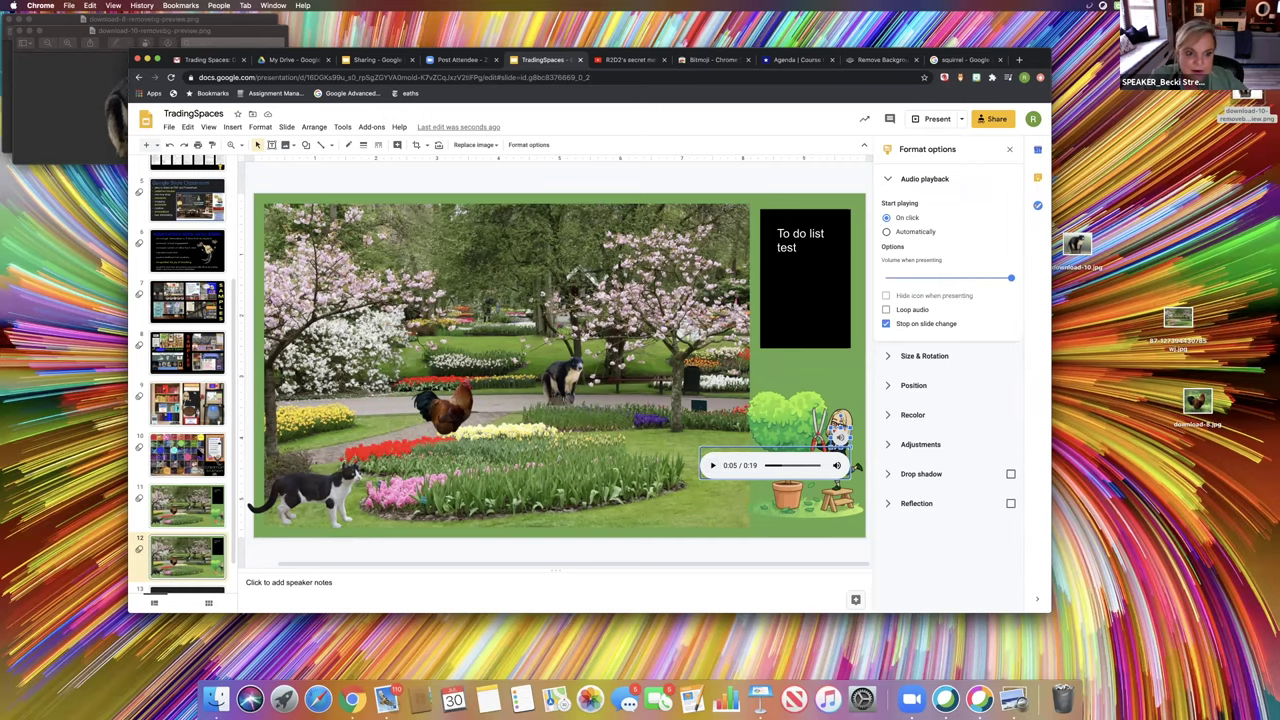
On the Creation Station slide, check which pages the purple glue bottle and the yellow accessibility circle link to
{"action": "left_click", "coordinate": [199, 452]}
{"action": "left_click", "coordinate": [371, 390]}
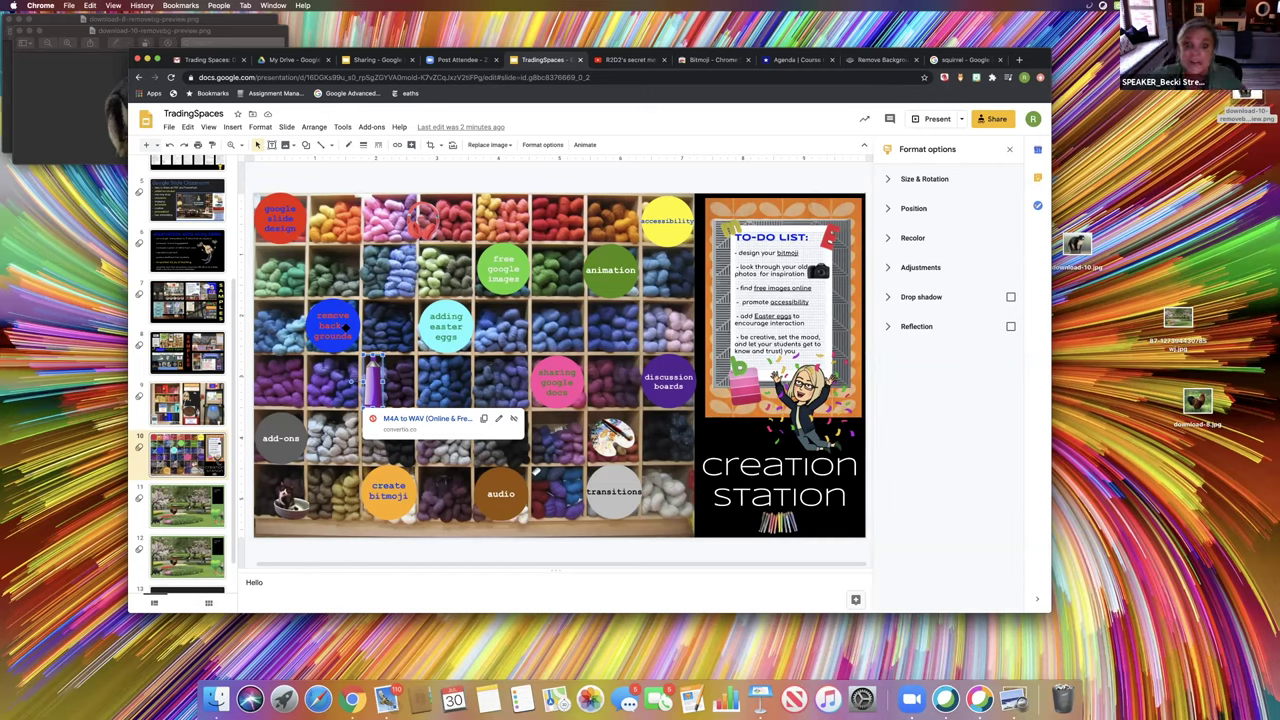
{"action": "left_click", "coordinate": [459, 177]}
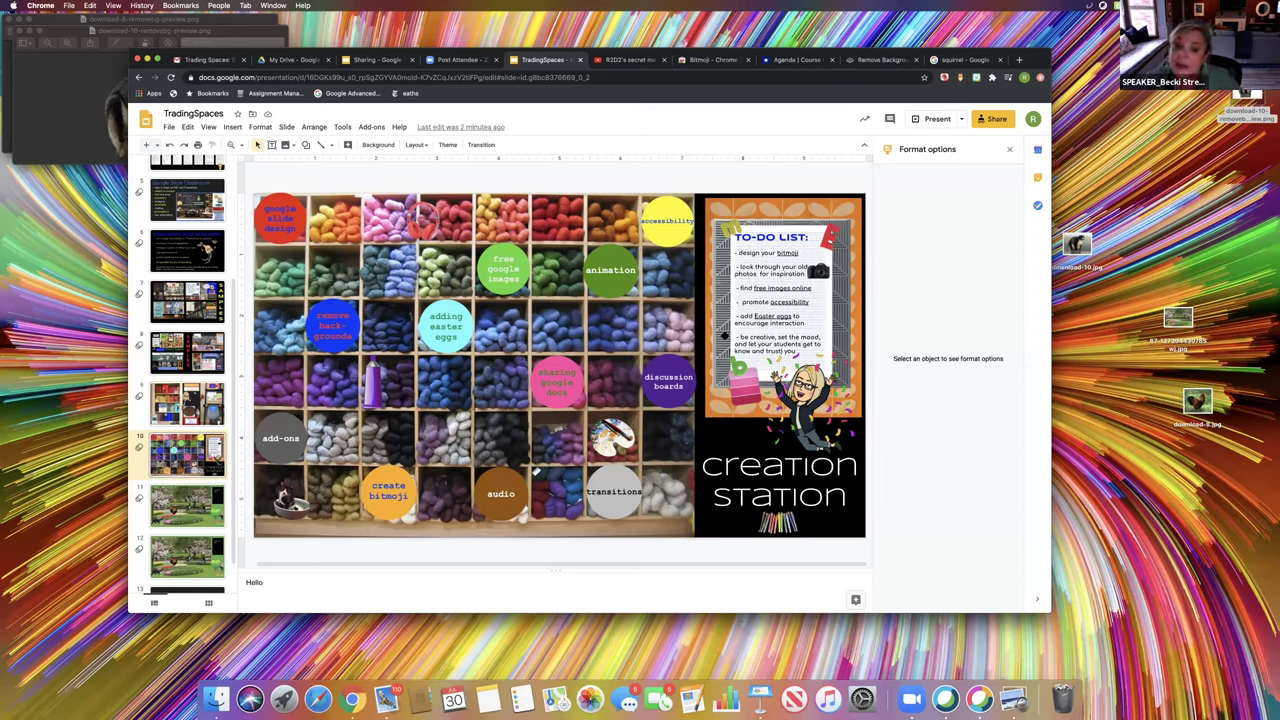
{"action": "left_click", "coordinate": [666, 220]}
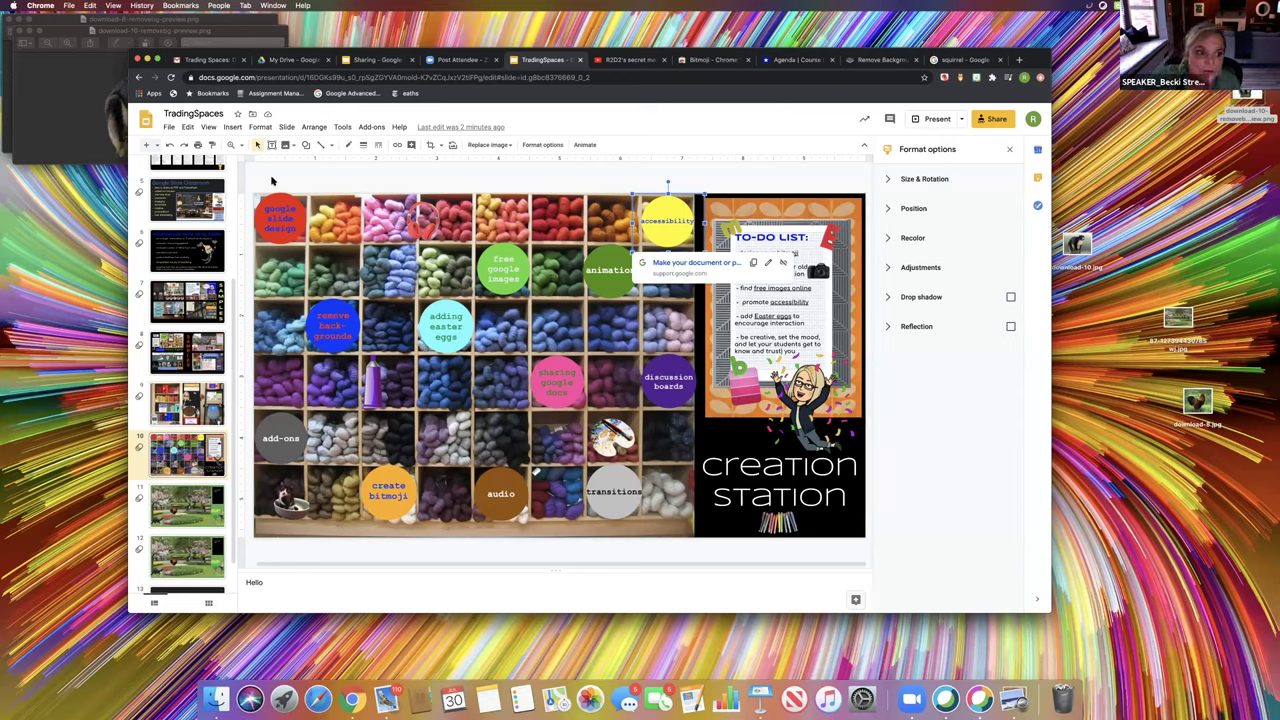
Download the TradingSpaces presentation as a PDF document and open the downloaded file
{"action": "scroll", "coordinate": [233, 310], "scroll_direction": "up", "scroll_amount": 1}
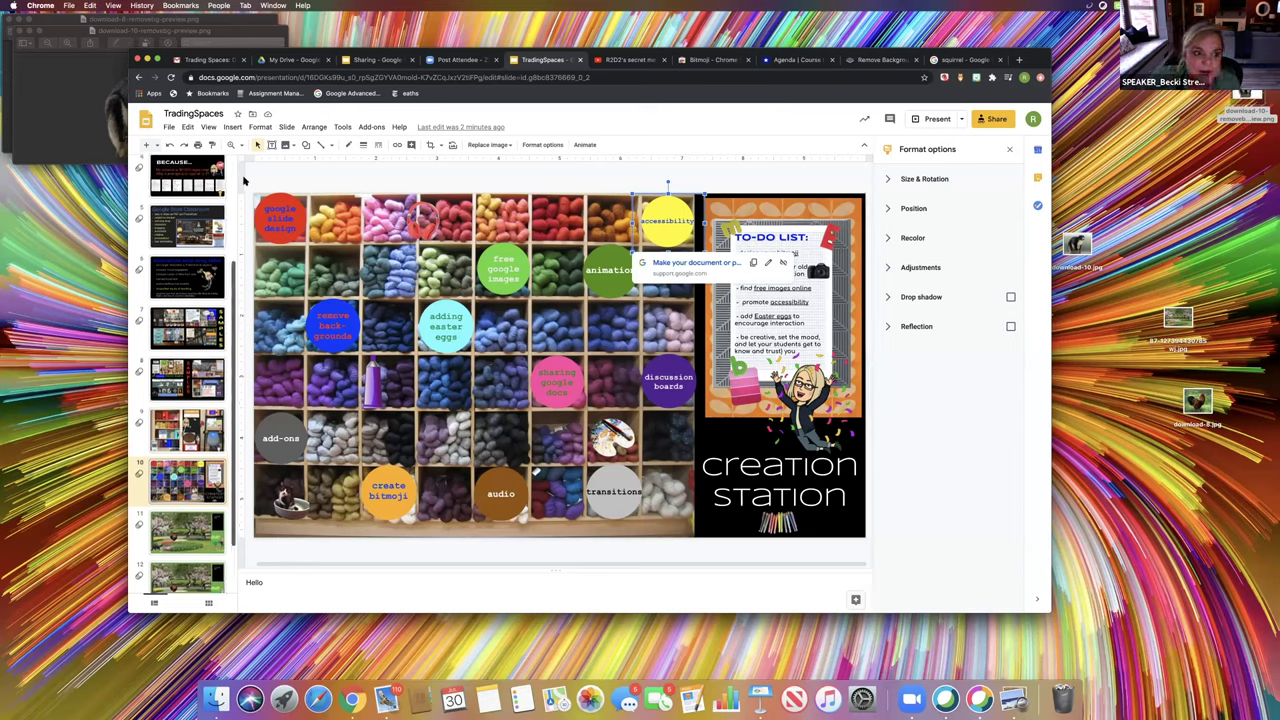
{"action": "scroll", "coordinate": [200, 220], "scroll_direction": "up", "scroll_amount": 5}
{"action": "left_click", "coordinate": [170, 127]}
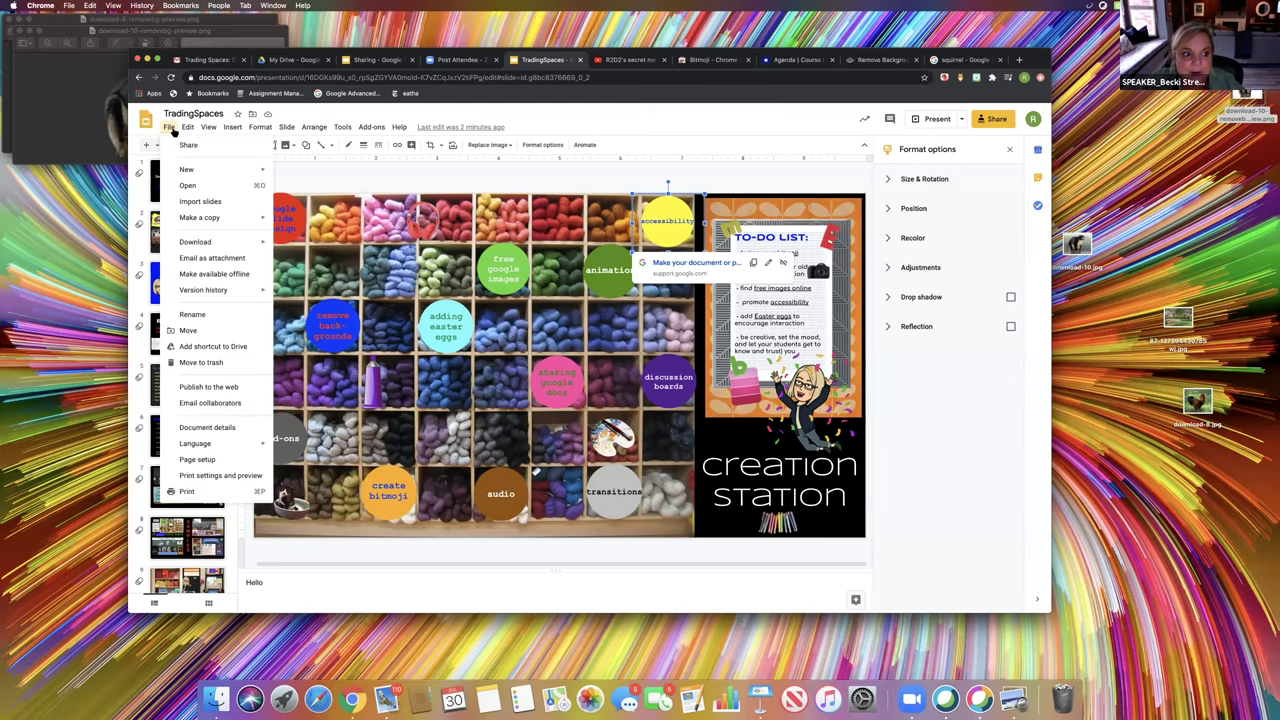
{"action": "mouse_move", "coordinate": [199, 241]}
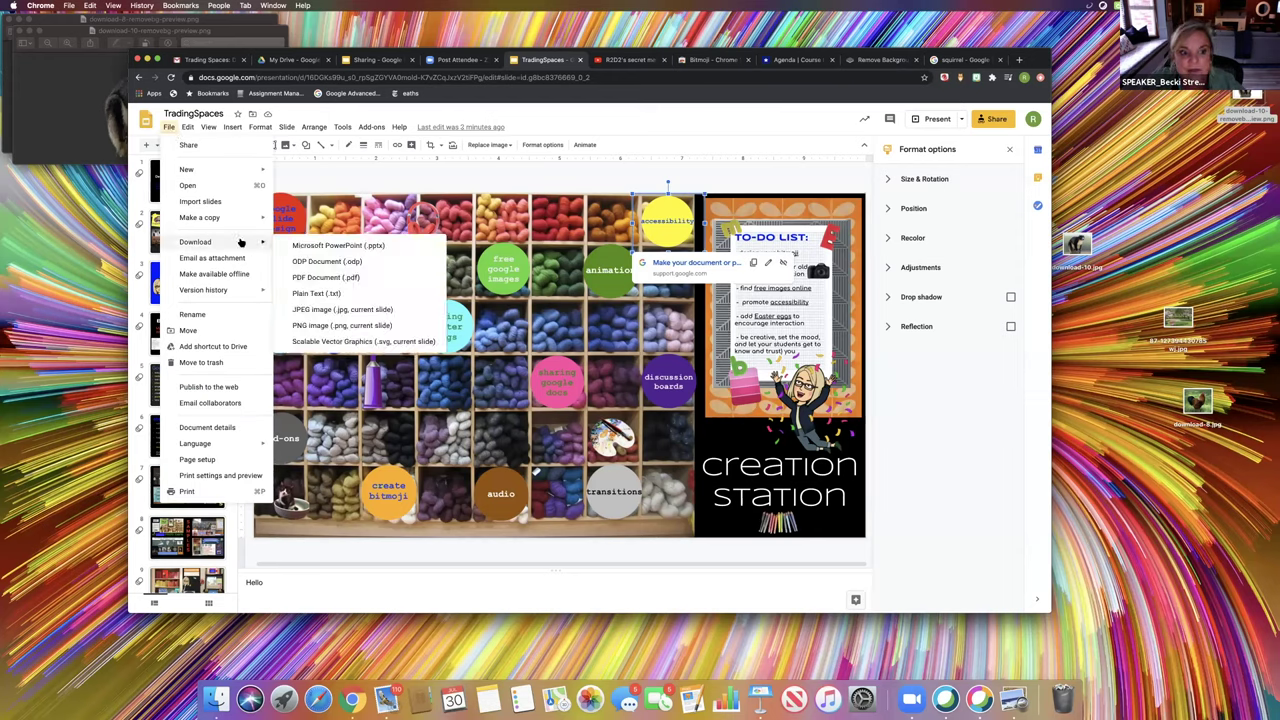
{"action": "left_click", "coordinate": [309, 278]}
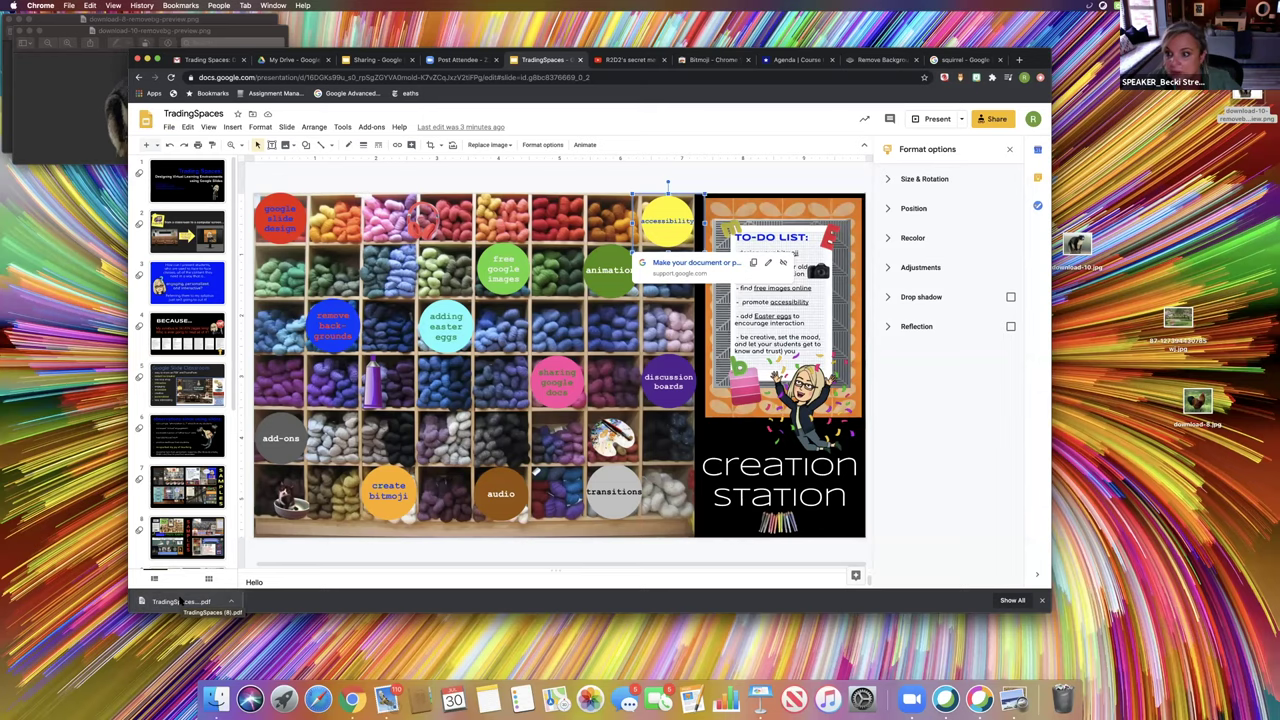
{"action": "left_click", "coordinate": [180, 601]}
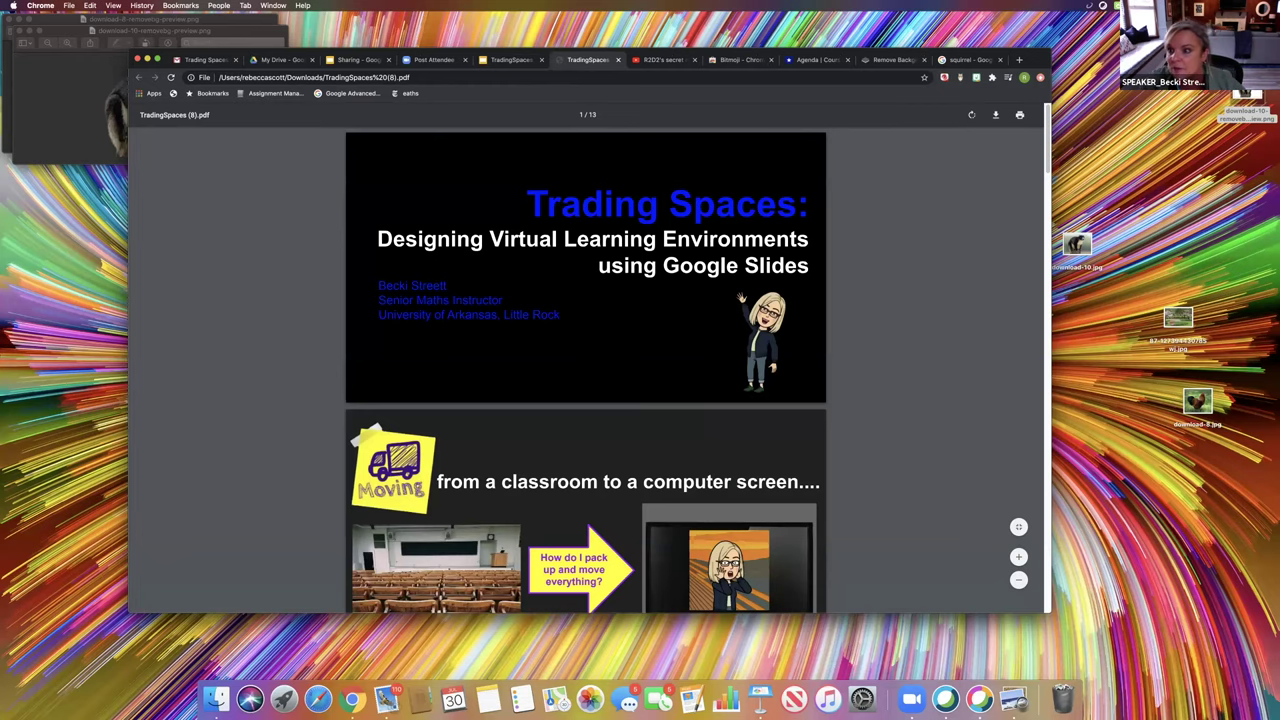
Follow the videos link on the PDF's college algebra page and open the Lesson 4.1, Part 1 video from the linked document
{"action": "left_click_drag", "start_coordinate": [1050, 140], "coordinate": [1047, 462]}
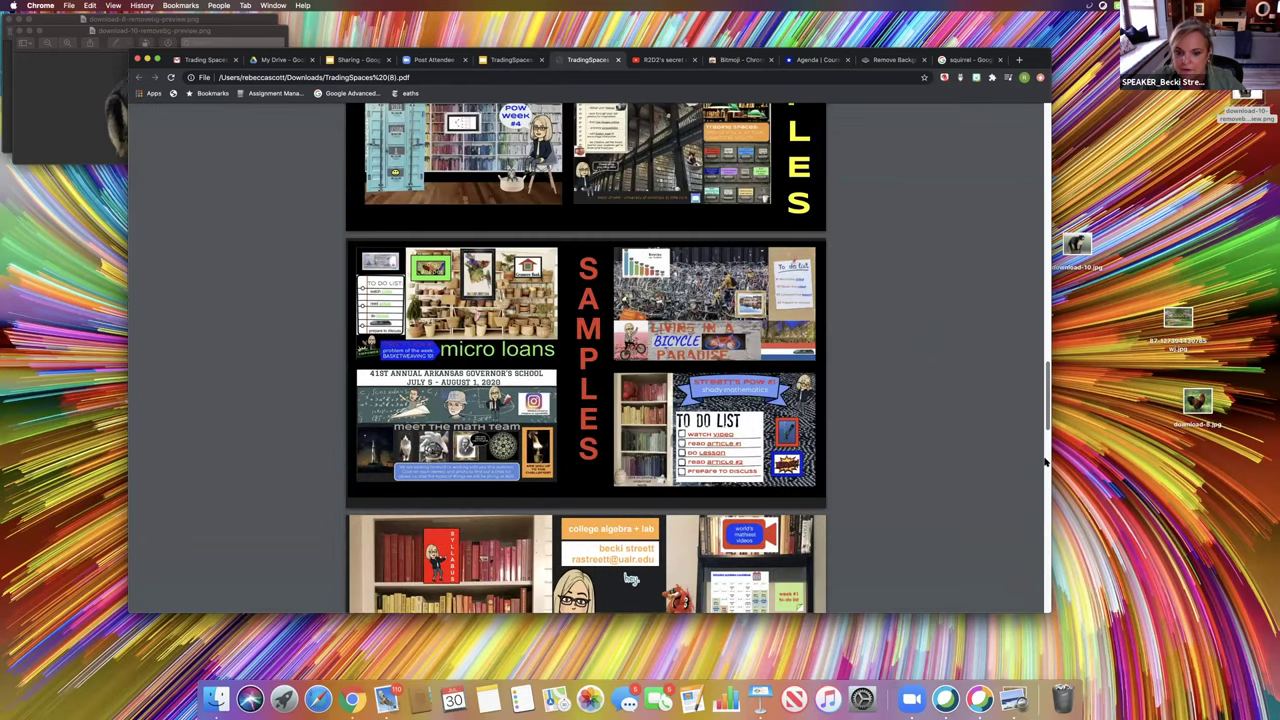
{"action": "scroll", "coordinate": [747, 212], "scroll_direction": "down", "scroll_amount": 1}
{"action": "left_click", "coordinate": [747, 211]}
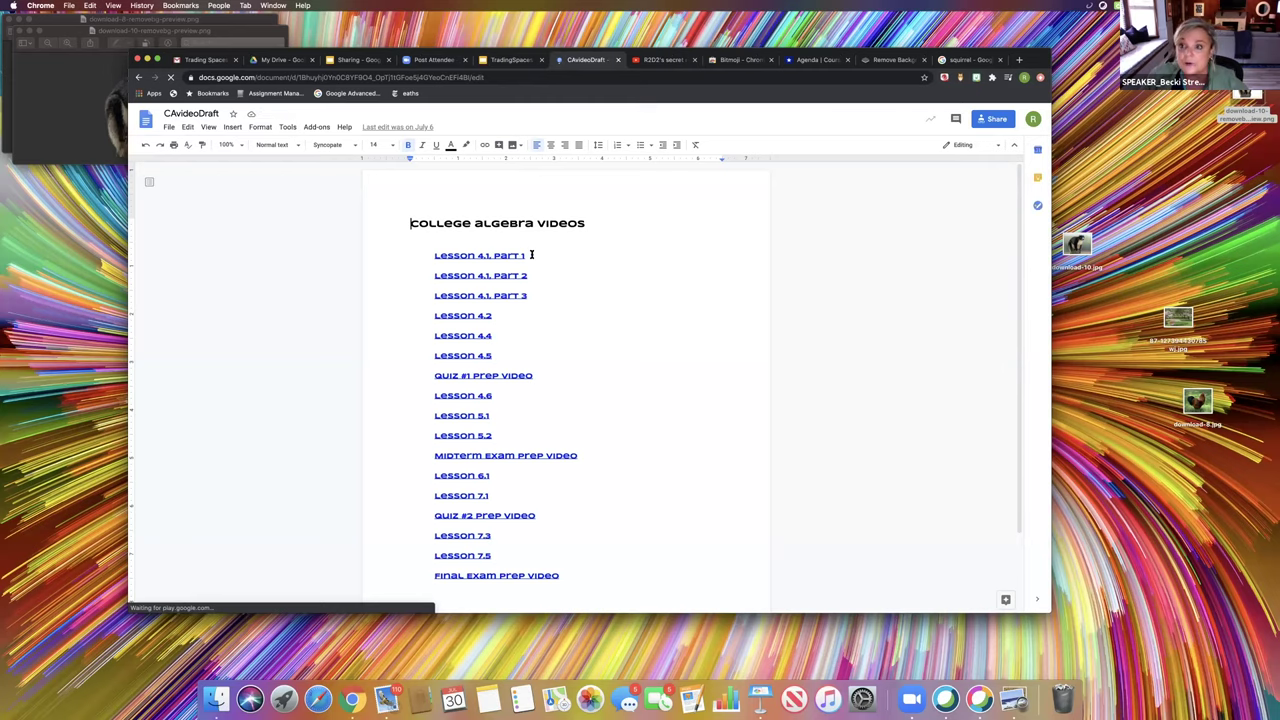
{"action": "left_click", "coordinate": [503, 257]}
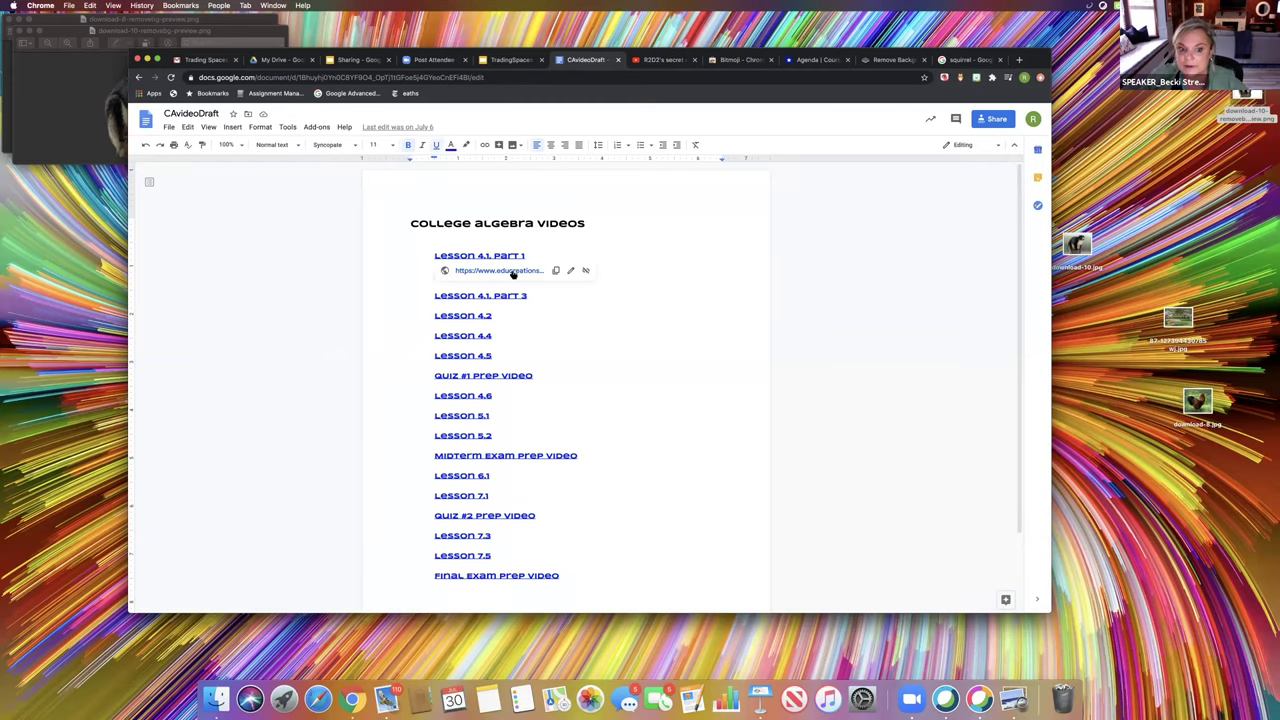
{"action": "left_click", "coordinate": [512, 271]}
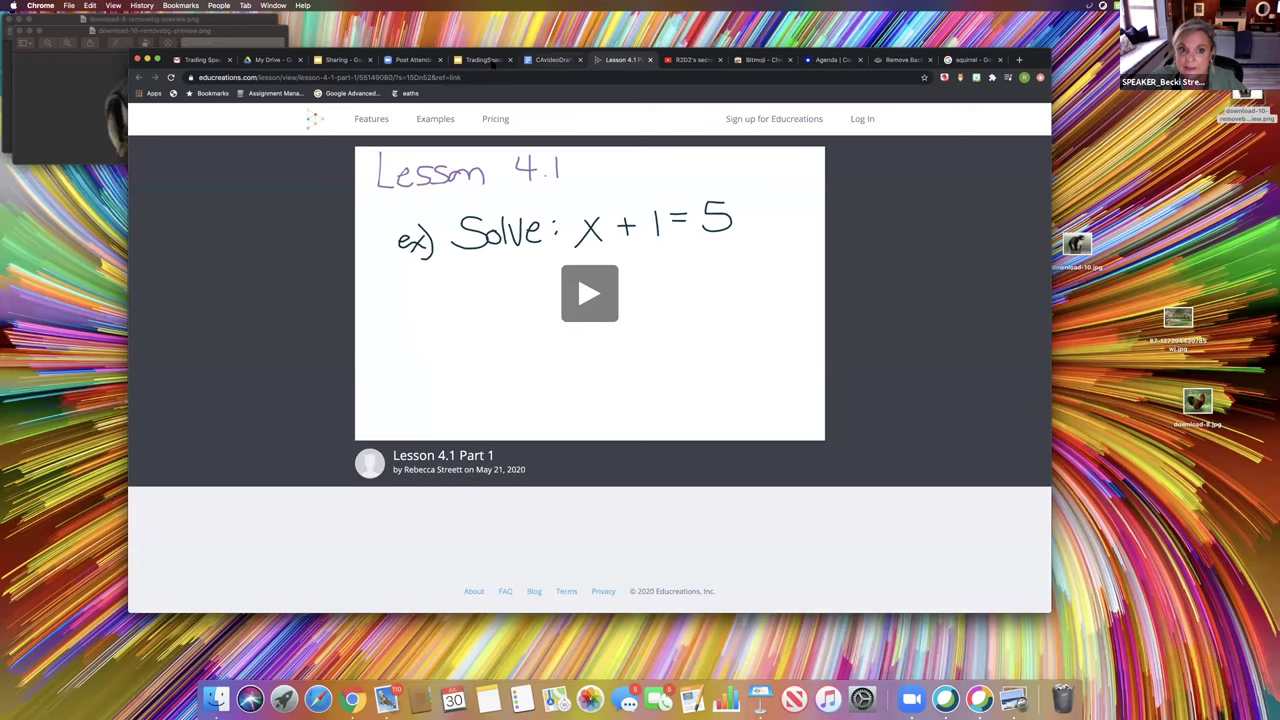
Return to the TradingSpaces presentation, open the YouTube video linked to the red "google slide design" circle, and pause it
{"action": "left_click", "coordinate": [484, 60]}
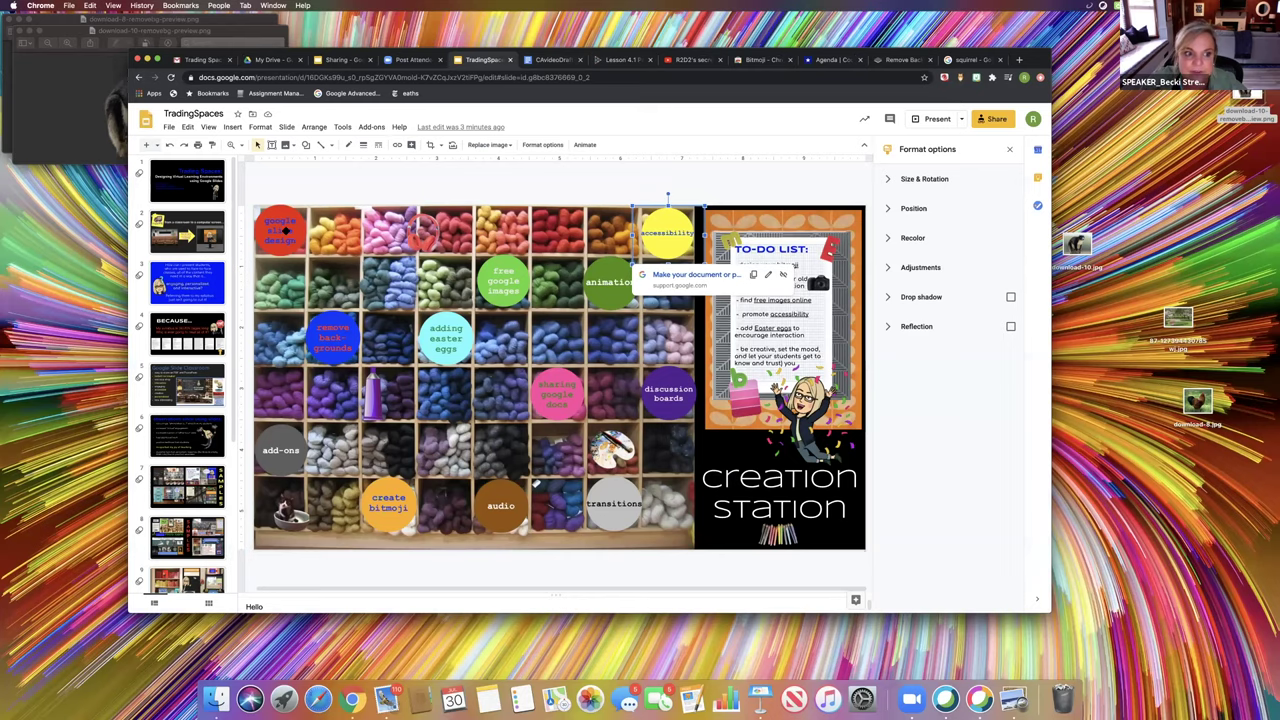
{"action": "left_click", "coordinate": [291, 234]}
{"action": "left_click", "coordinate": [298, 272]}
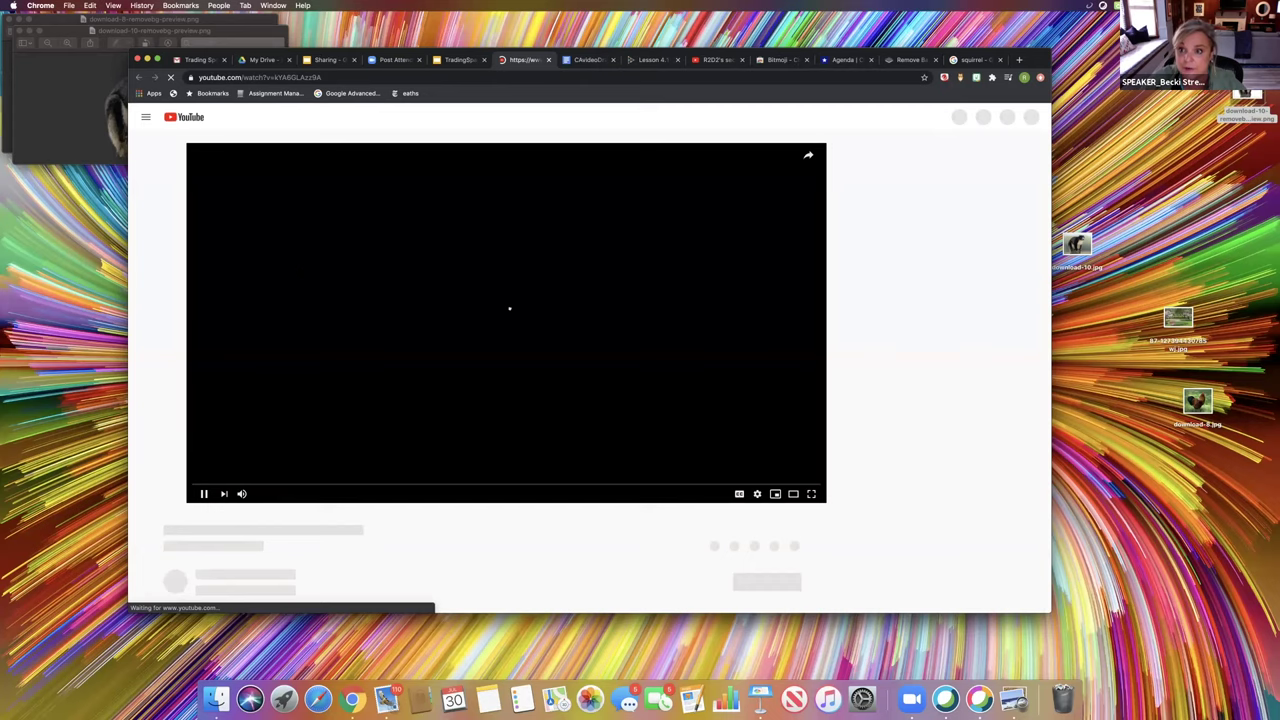
{"action": "left_click", "coordinate": [297, 264]}
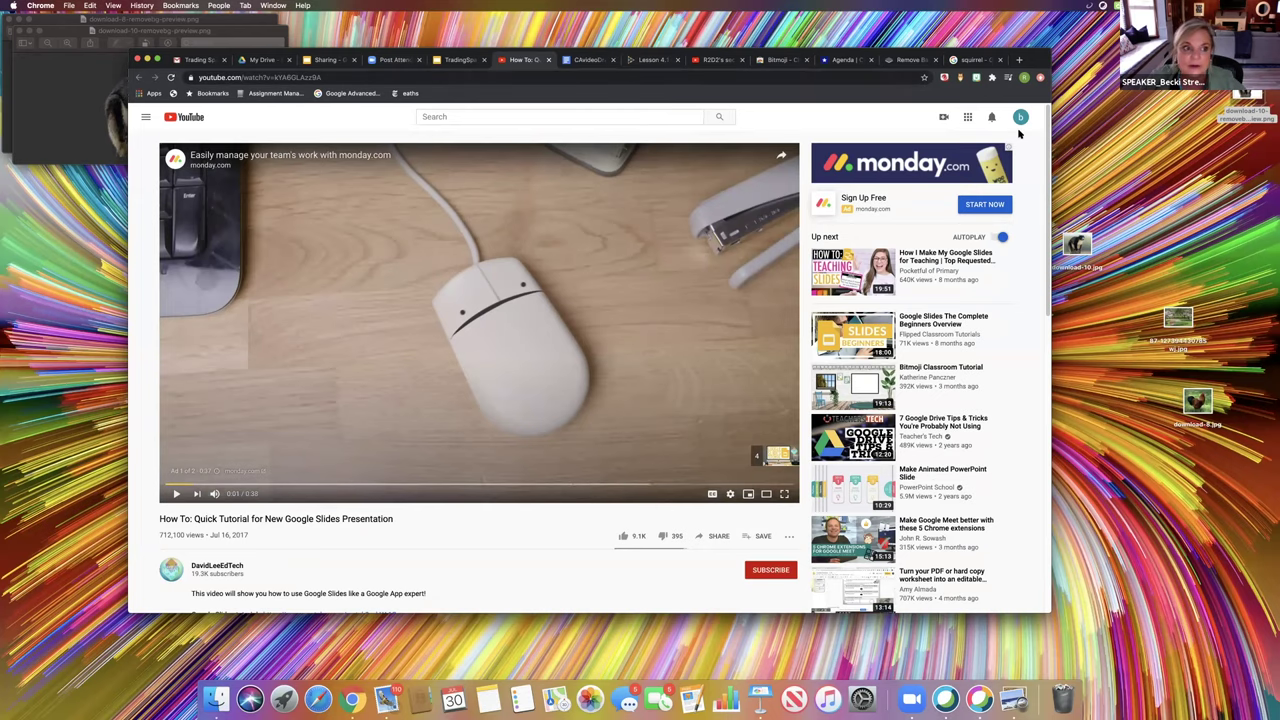
Reposition the browser window on the desktop and switch back to the TradingSpaces presentation
{"action": "left_click_drag", "start_coordinate": [972, 62], "coordinate": [979, 127]}
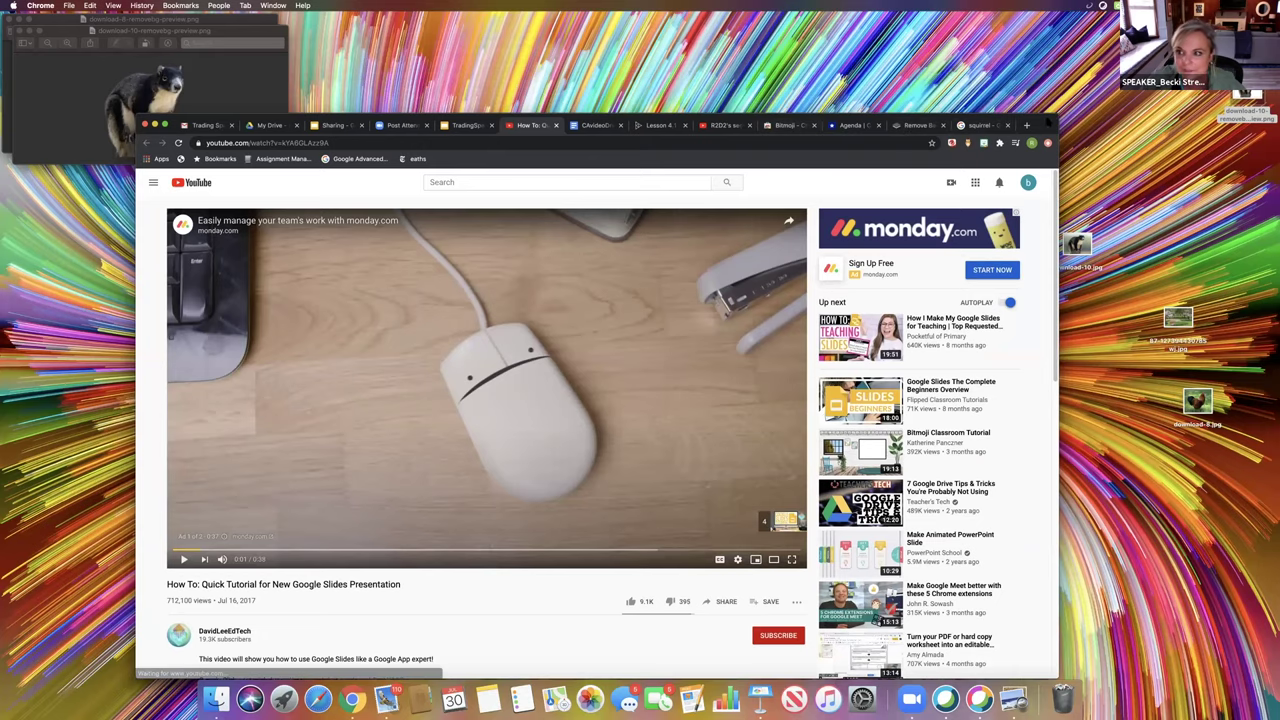
{"action": "left_click_drag", "start_coordinate": [1056, 110], "coordinate": [1119, 24]}
{"action": "left_click", "coordinate": [540, 24]}
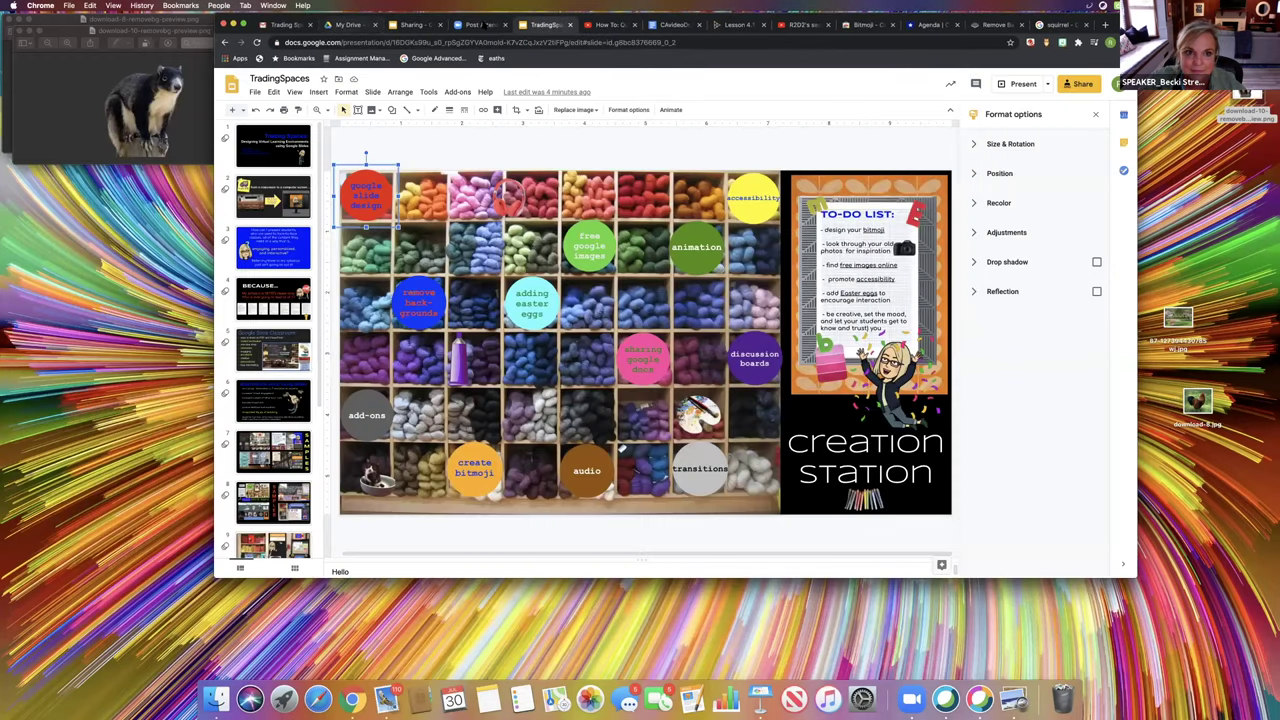
{"action": "left_click", "coordinate": [430, 24]}
{"action": "left_click", "coordinate": [540, 24]}
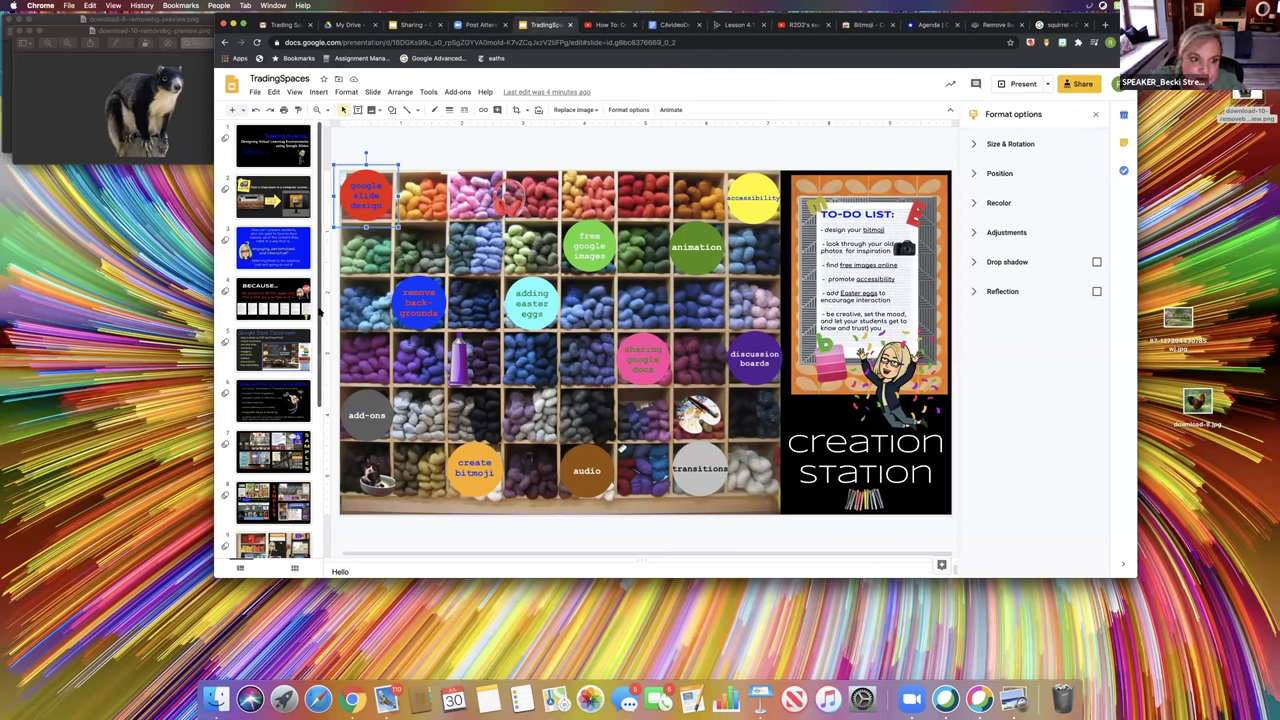
Add a Fade in animation, started on click, to the rooster on the first garden slide
{"action": "scroll", "coordinate": [285, 420], "scroll_direction": "down", "scroll_amount": 5}
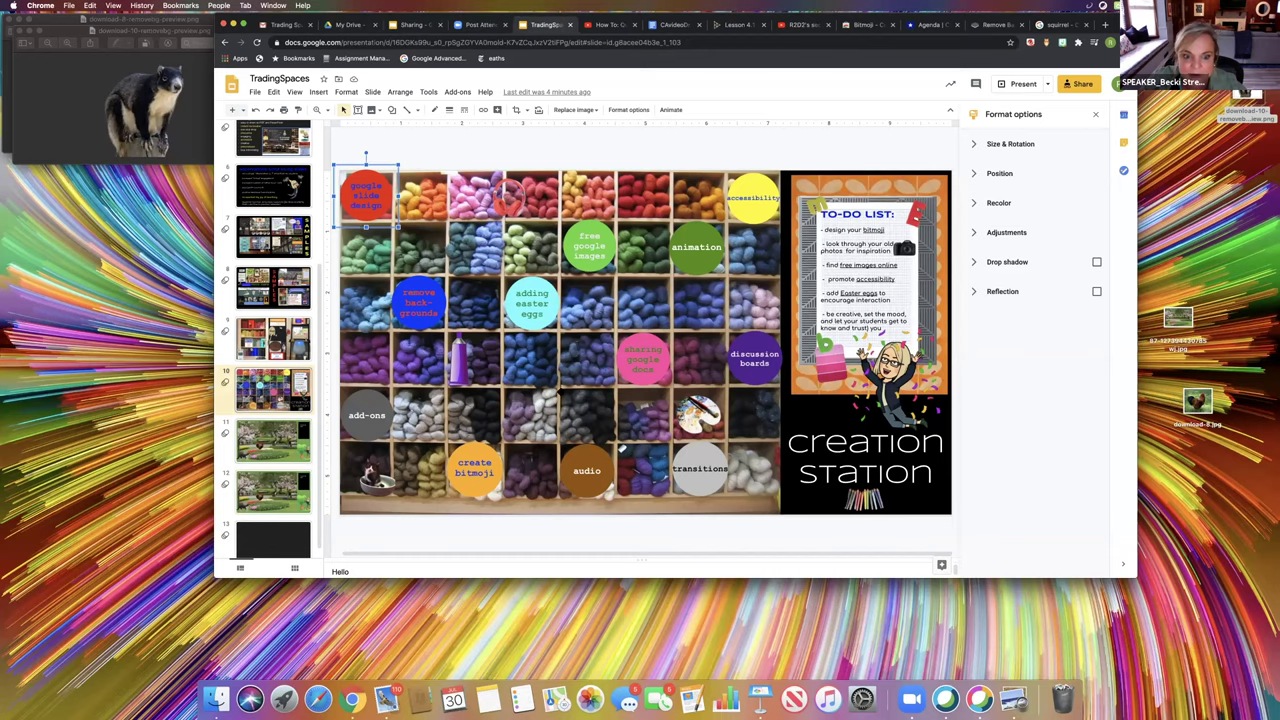
{"action": "left_click", "coordinate": [280, 440]}
{"action": "left_click", "coordinate": [535, 385]}
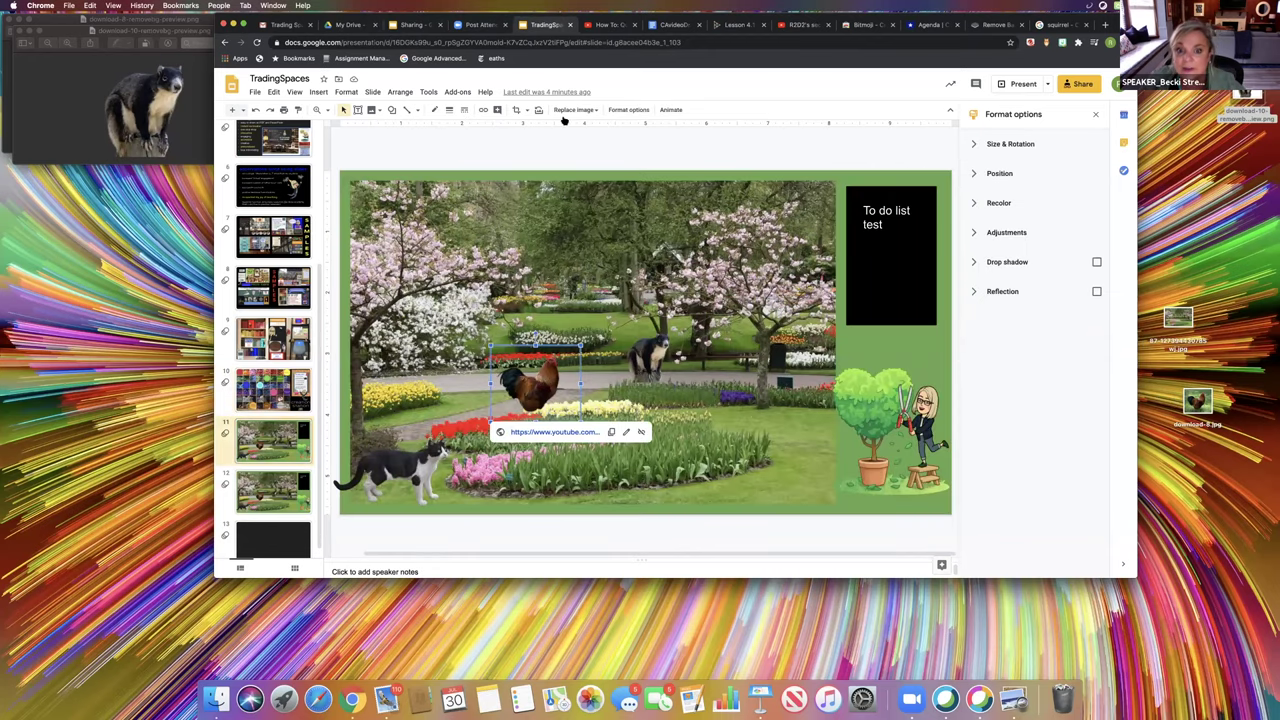
{"action": "left_click", "coordinate": [669, 110]}
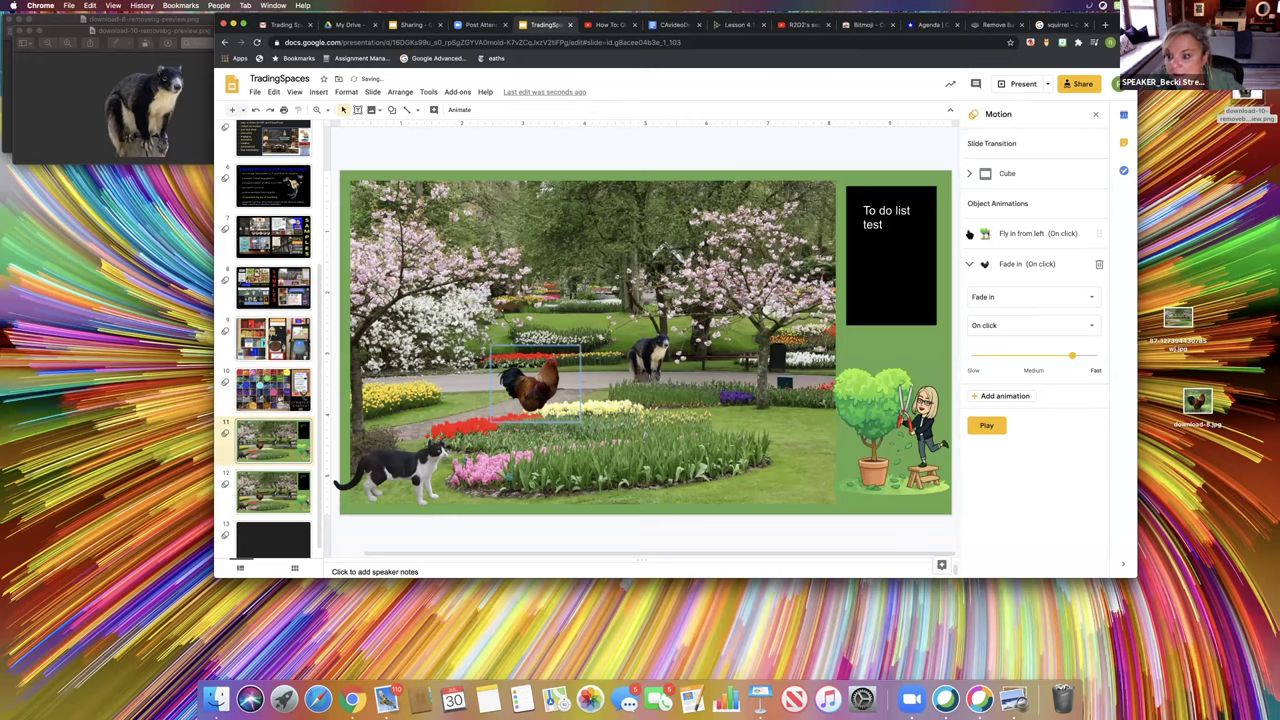
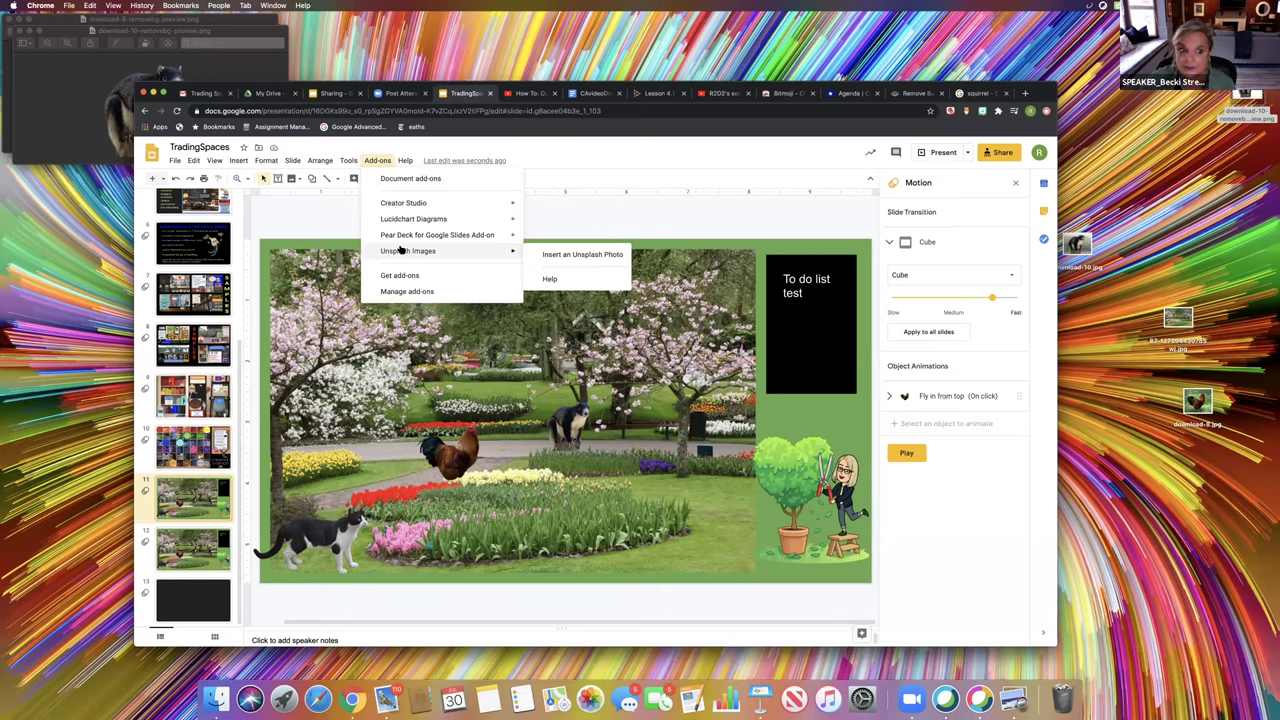
{"action": "mouse_move", "coordinate": [397, 241]}
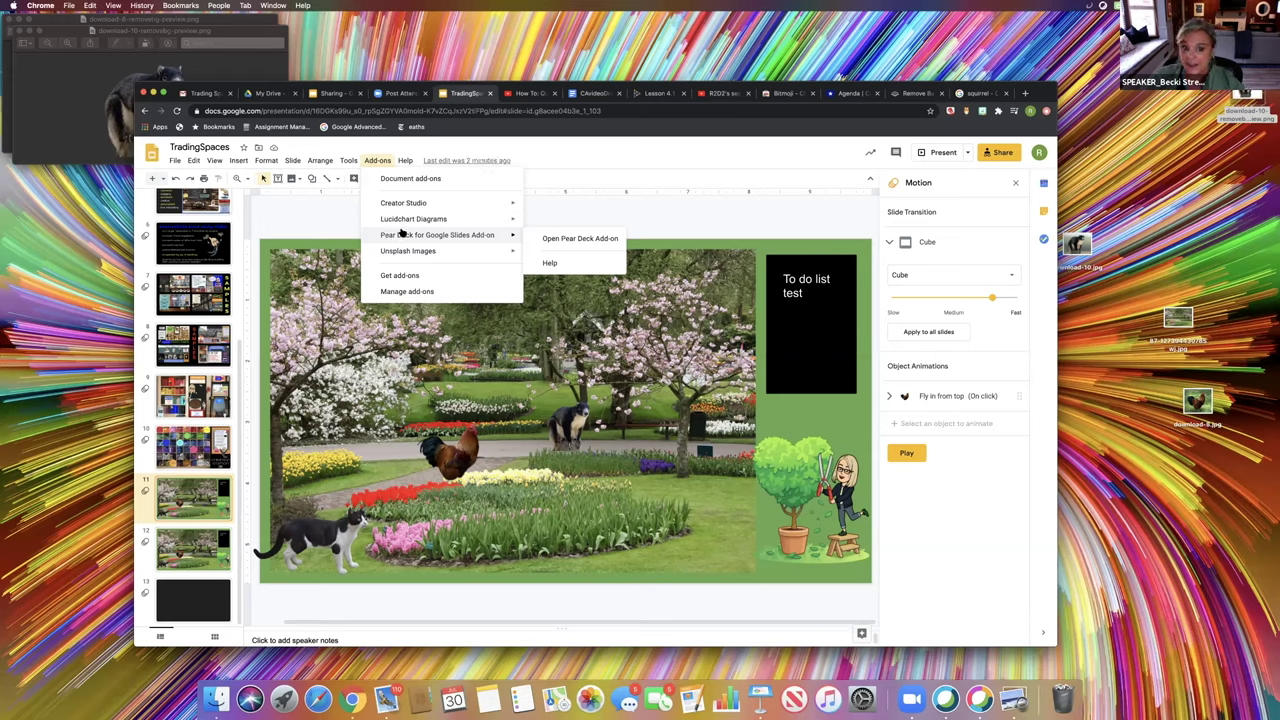
{"action": "left_click", "coordinate": [581, 154]}
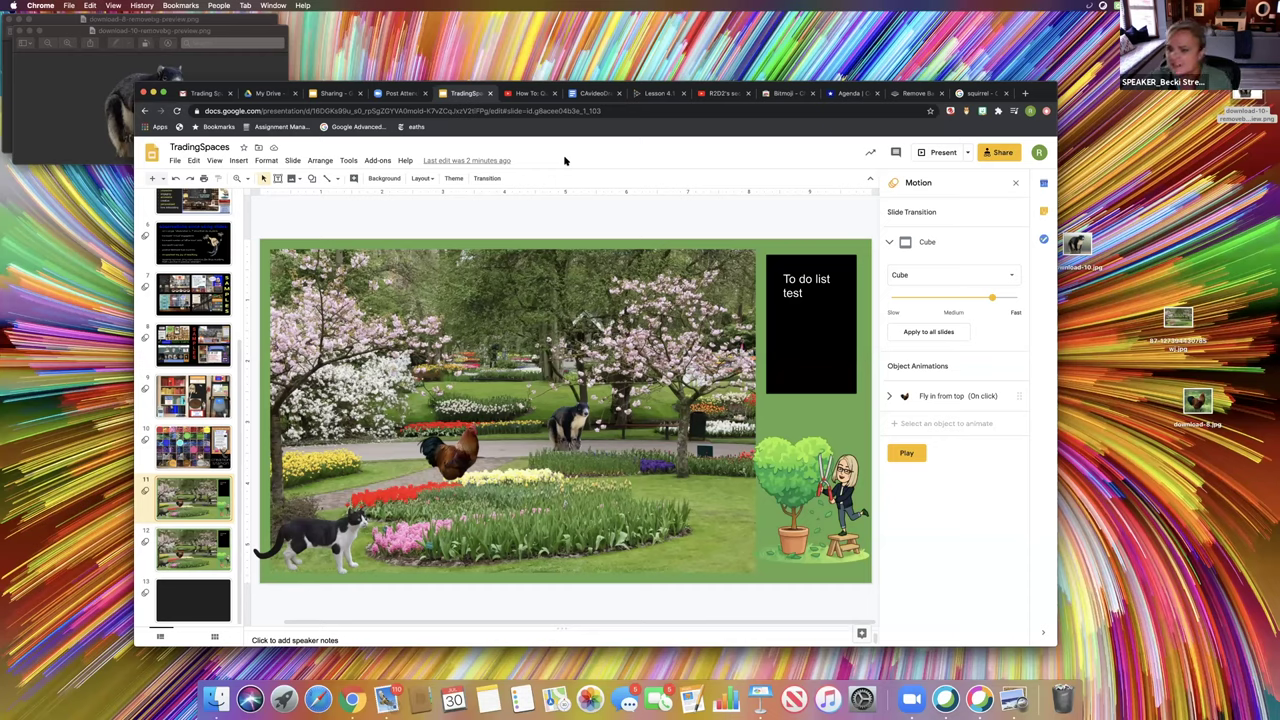
{"action": "left_click", "coordinate": [346, 161]}
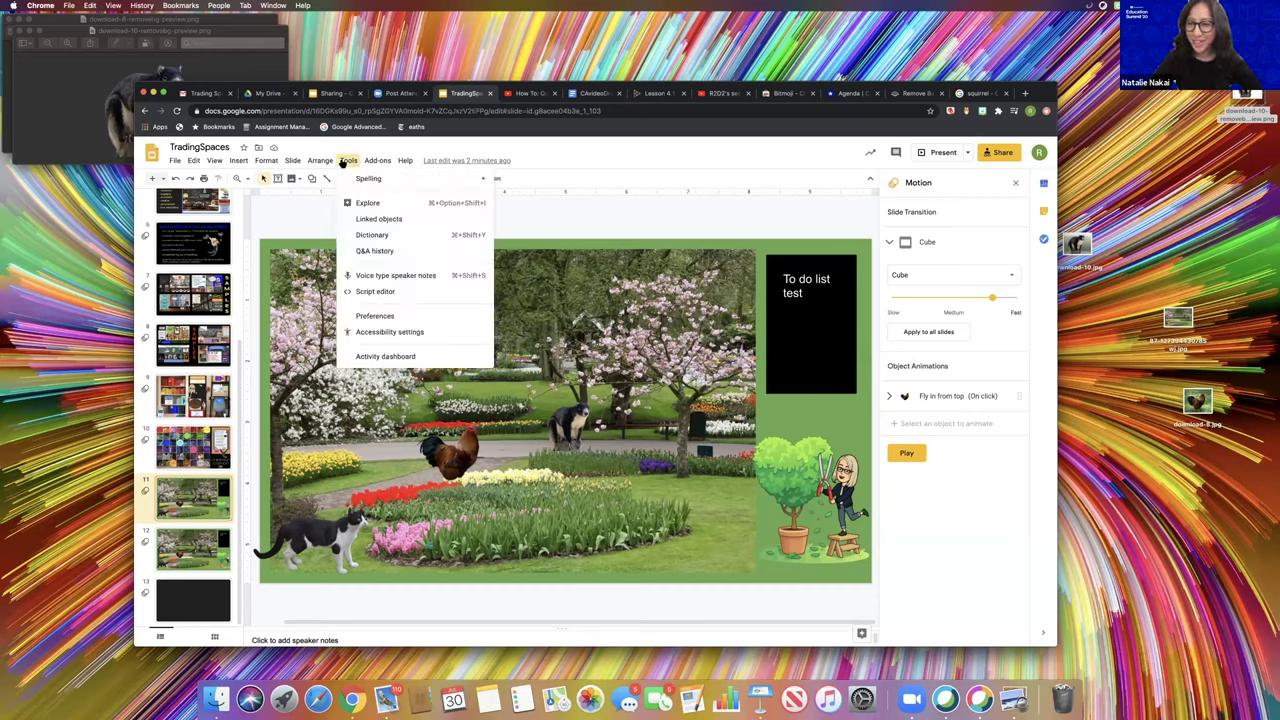
Open the linked objects list and voice type "Hello and I guess it'll help you" into the first garden slide's speaker notes
{"action": "left_click", "coordinate": [359, 218]}
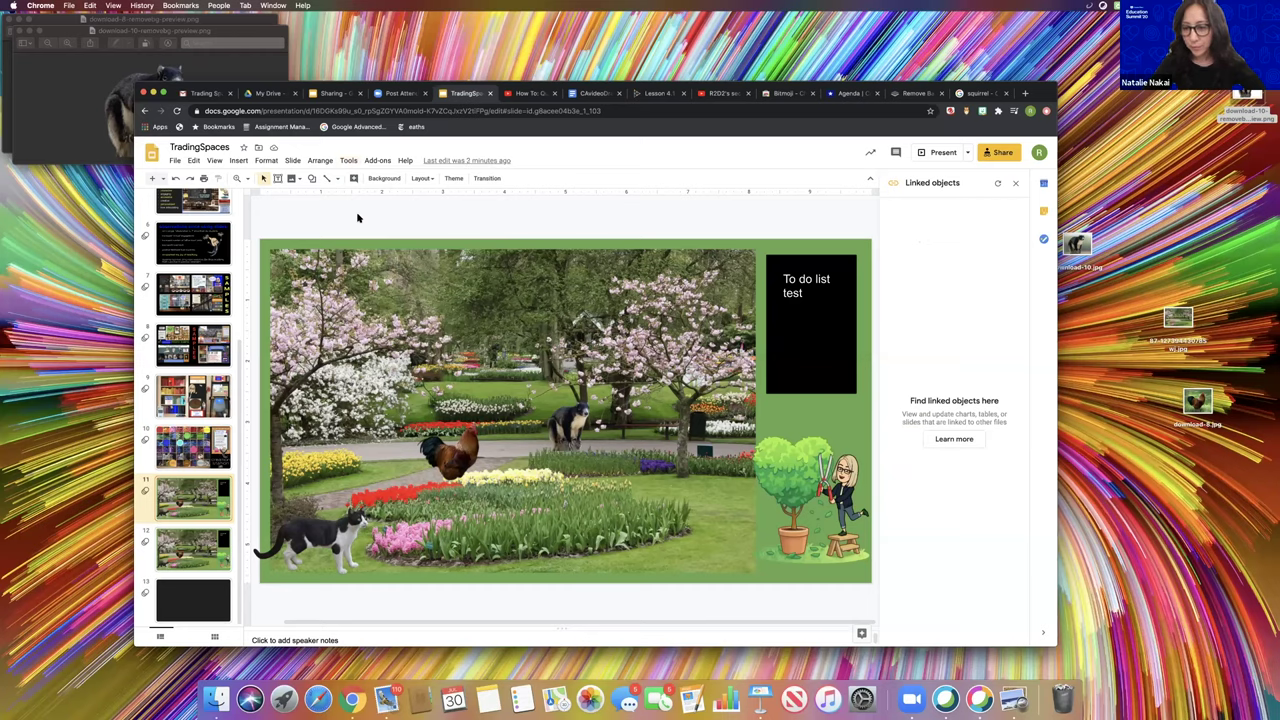
{"action": "left_click", "coordinate": [347, 161]}
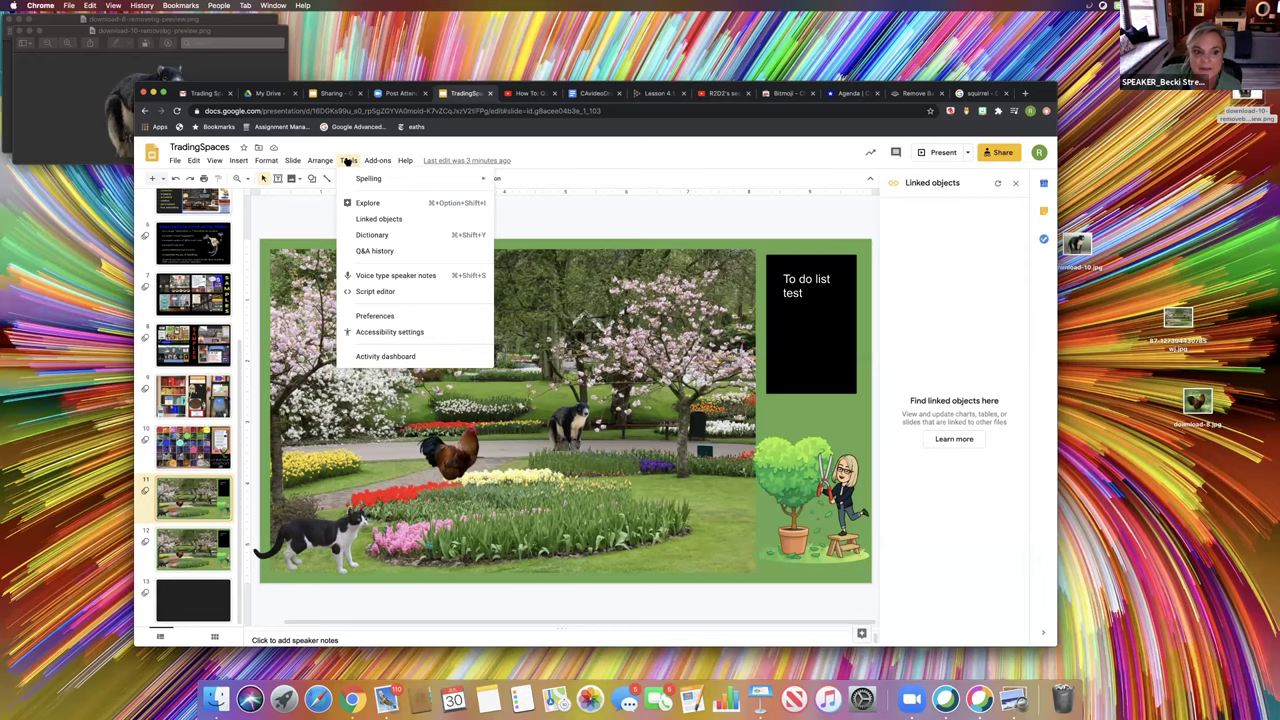
{"action": "left_click", "coordinate": [395, 275]}
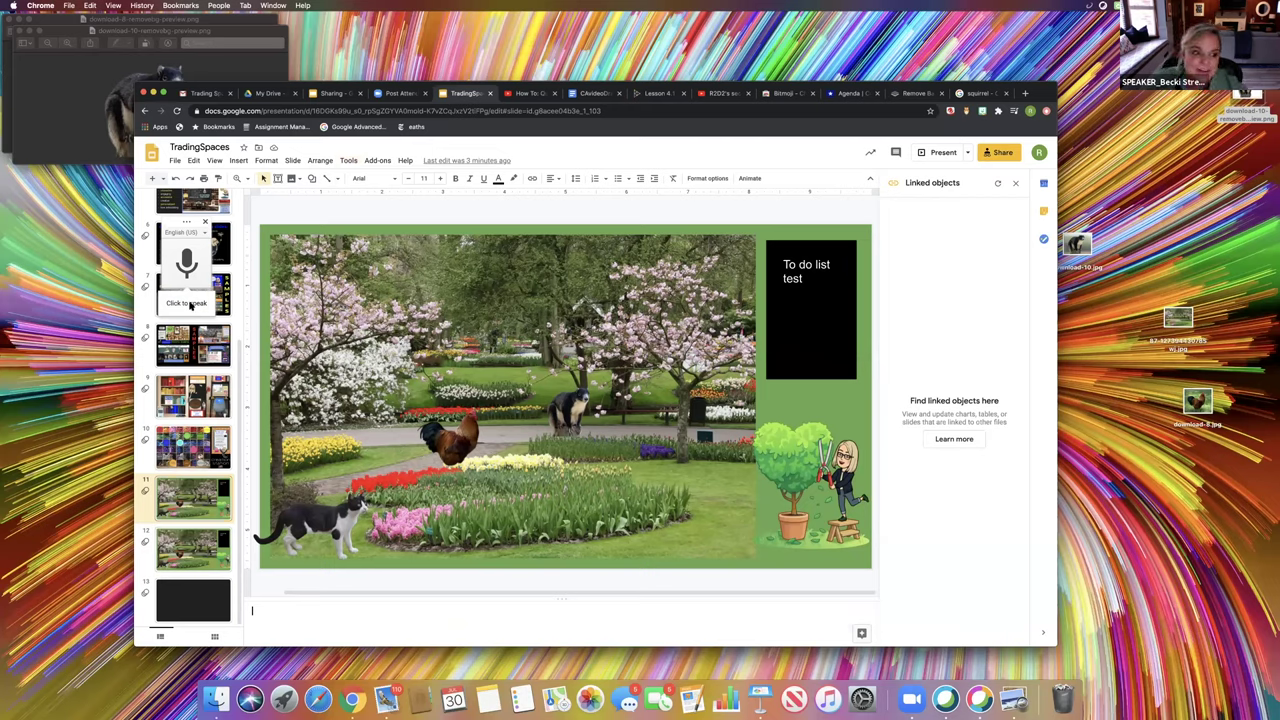
{"action": "left_click", "coordinate": [190, 306]}
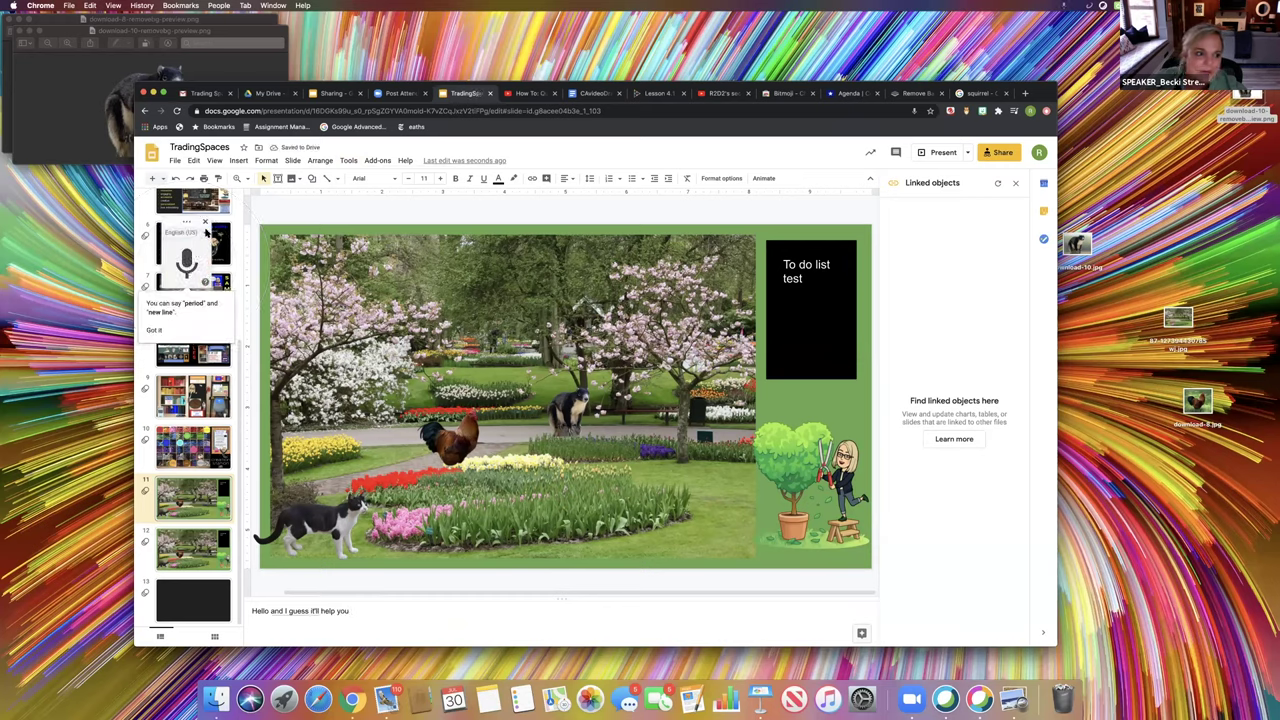
{"action": "left_click", "coordinate": [205, 222]}
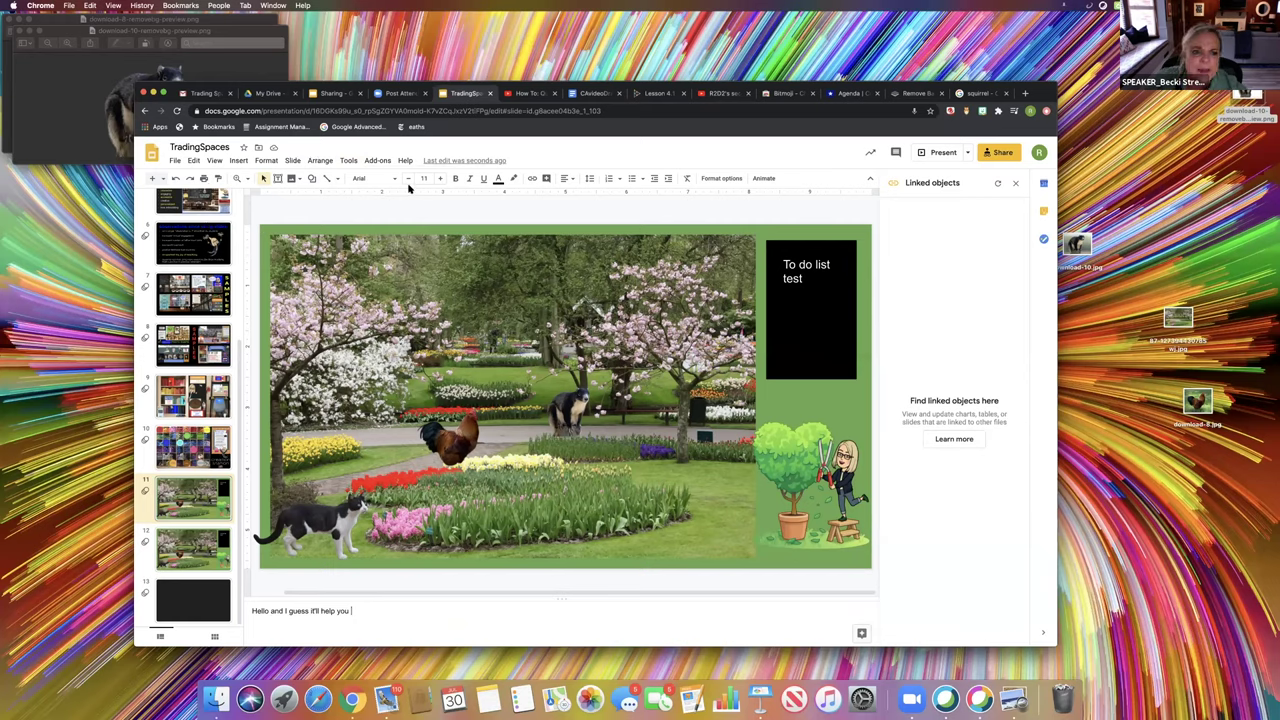
Look over the presentation's installed add-ons and browse the full list of Google apps from Gmail
{"action": "left_click", "coordinate": [346, 161]}
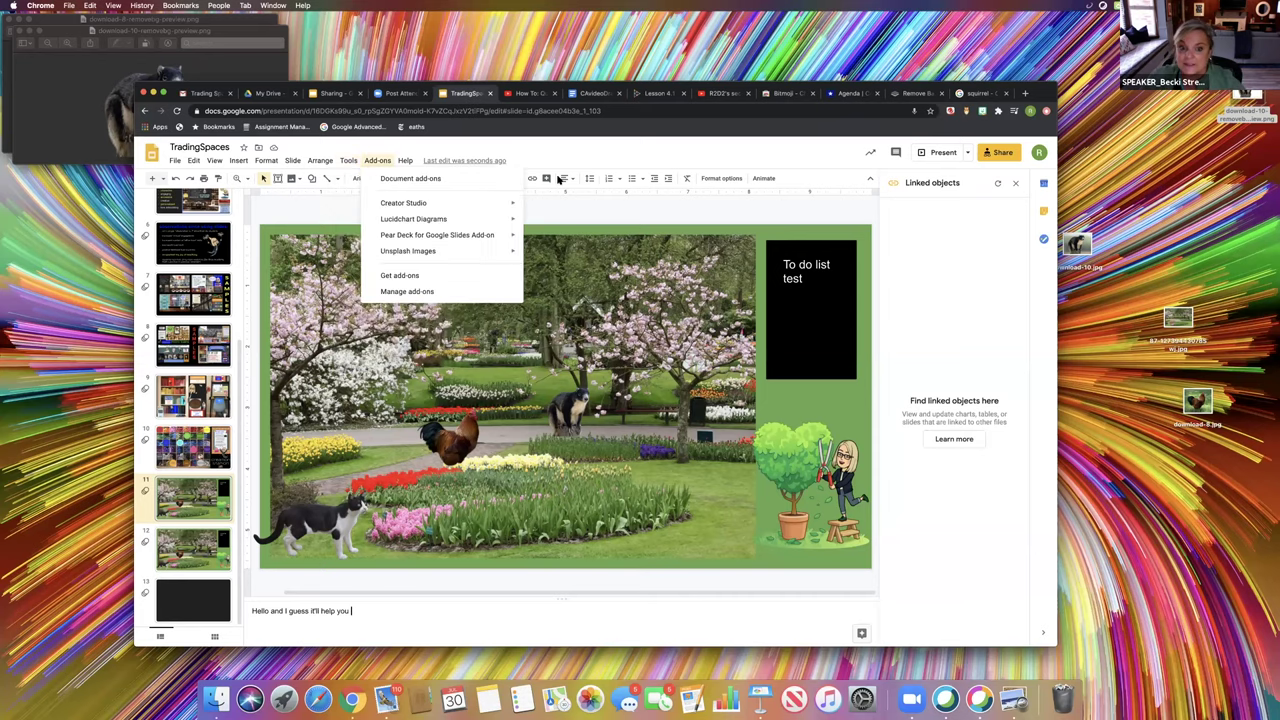
{"action": "left_click", "coordinate": [495, 140]}
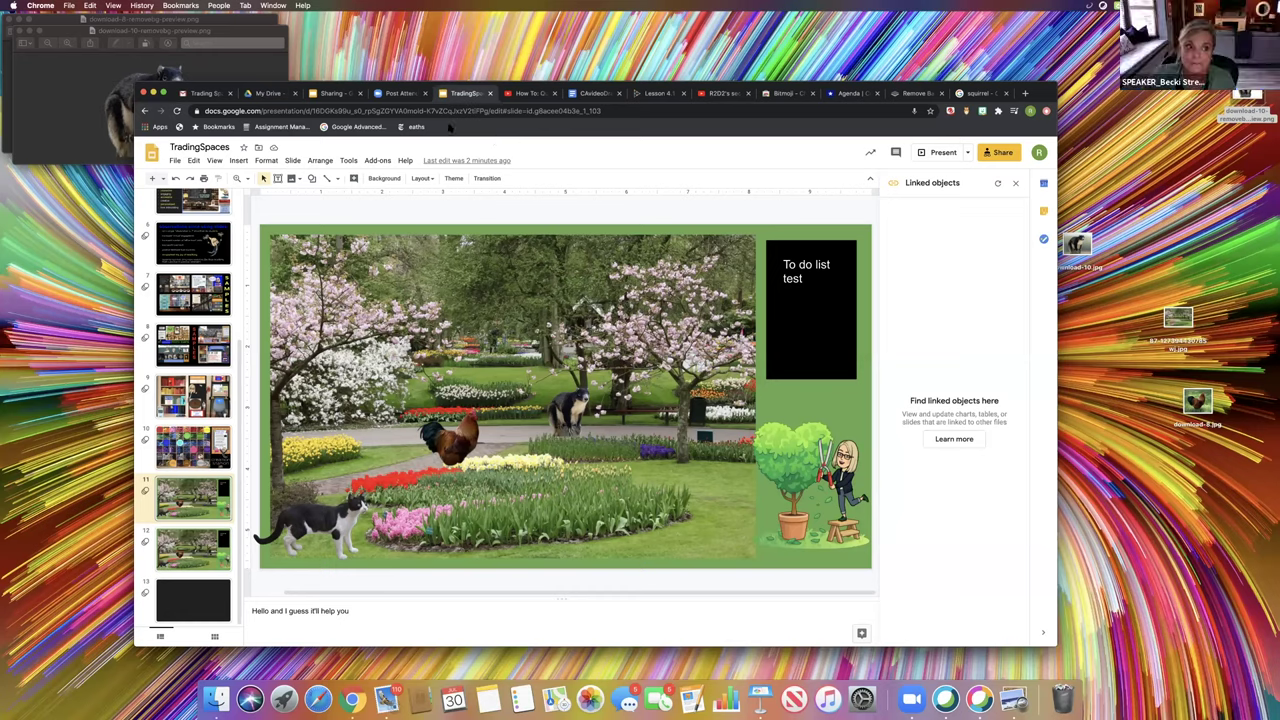
{"action": "left_click", "coordinate": [210, 93]}
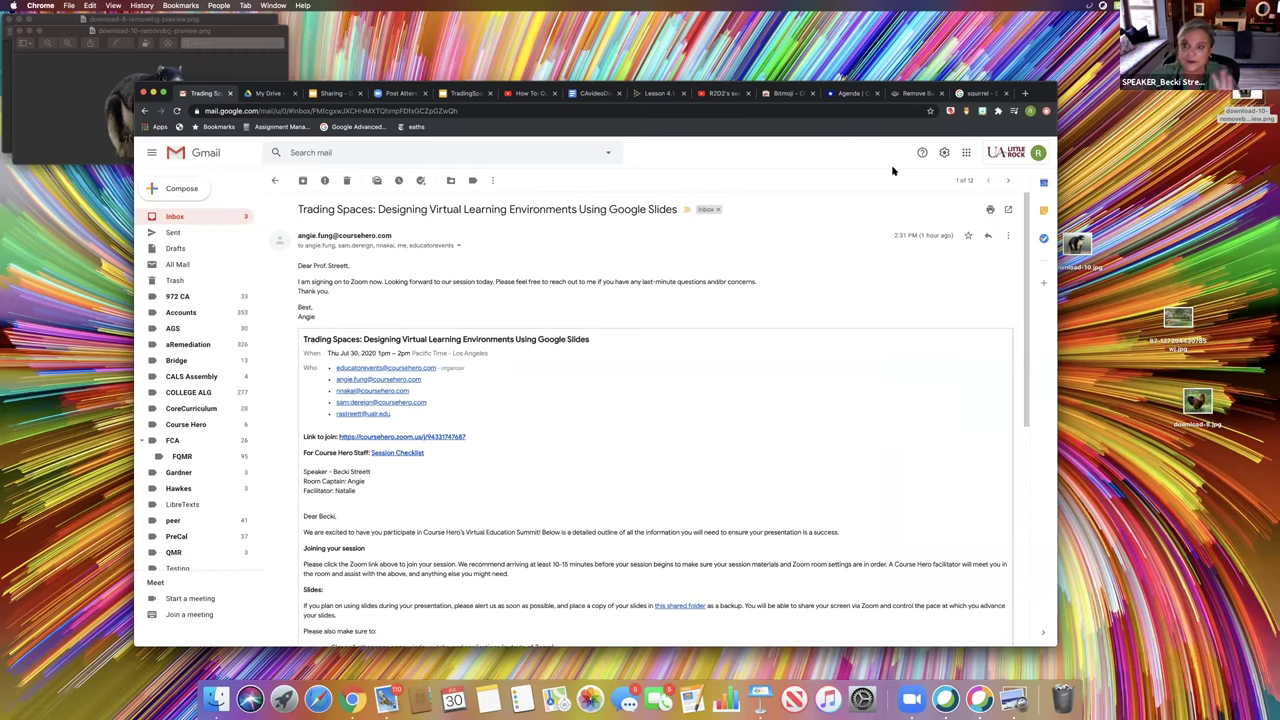
{"action": "left_click", "coordinate": [968, 156]}
{"action": "scroll", "coordinate": [1049, 200], "scroll_direction": "down", "scroll_amount": 3}
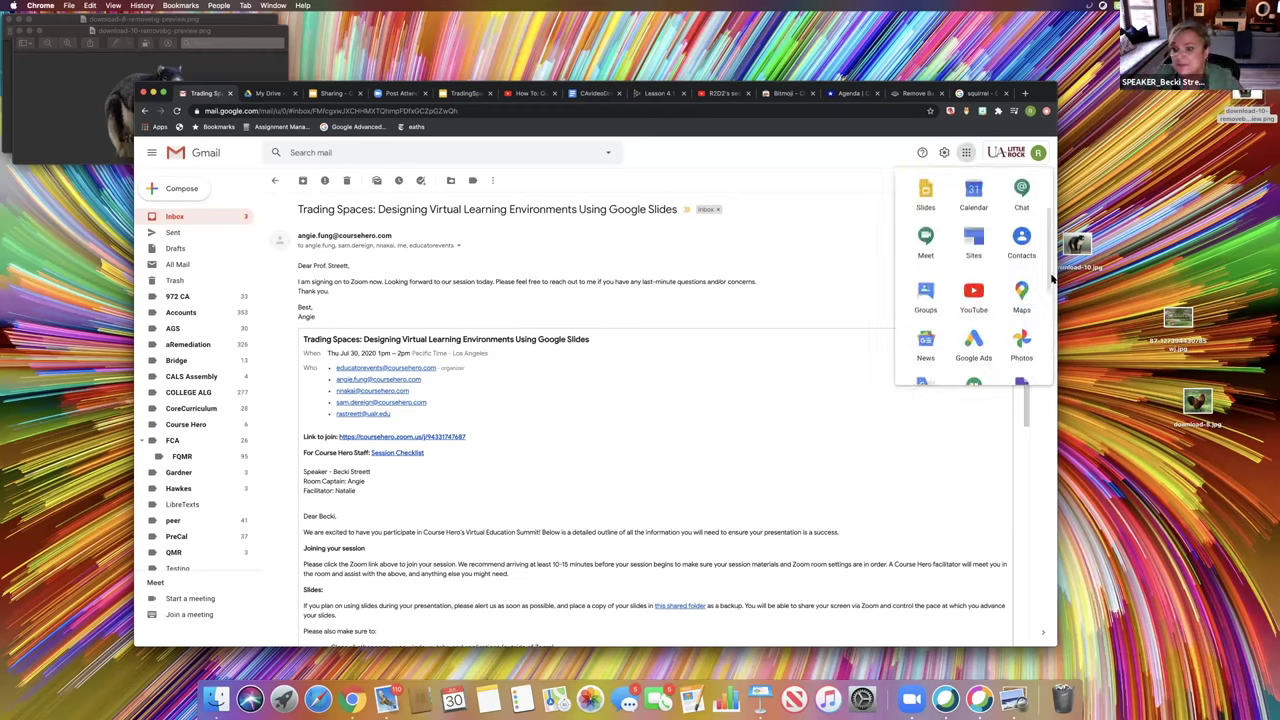
{"action": "scroll", "coordinate": [1055, 320], "scroll_direction": "down", "scroll_amount": 3}
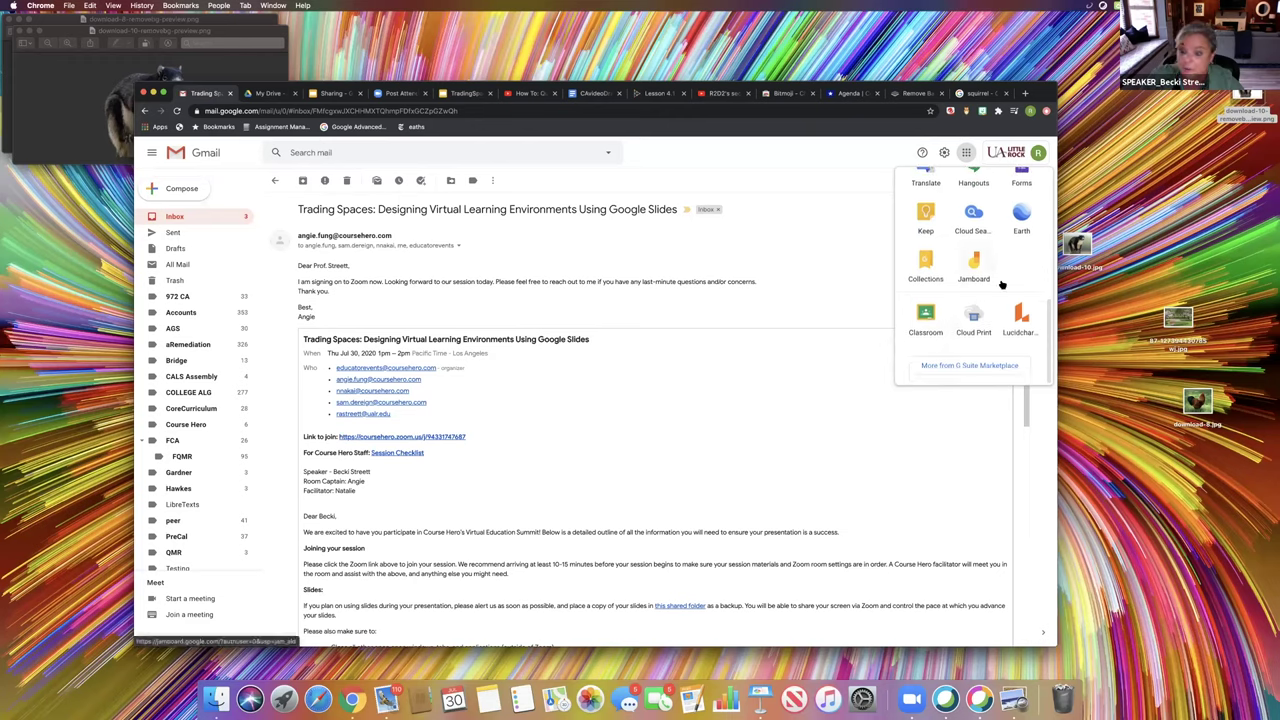
{"action": "scroll", "coordinate": [1049, 234], "scroll_direction": "up", "scroll_amount": 5}
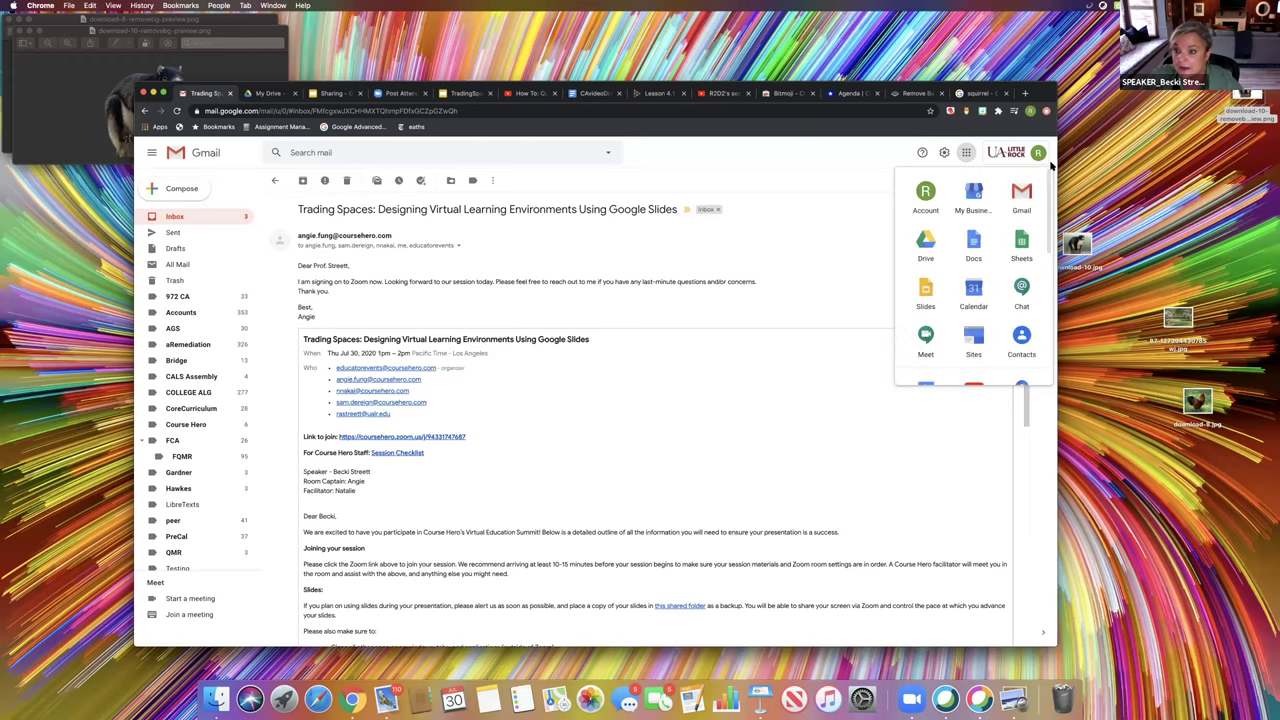
{"action": "left_click", "coordinate": [785, 164]}
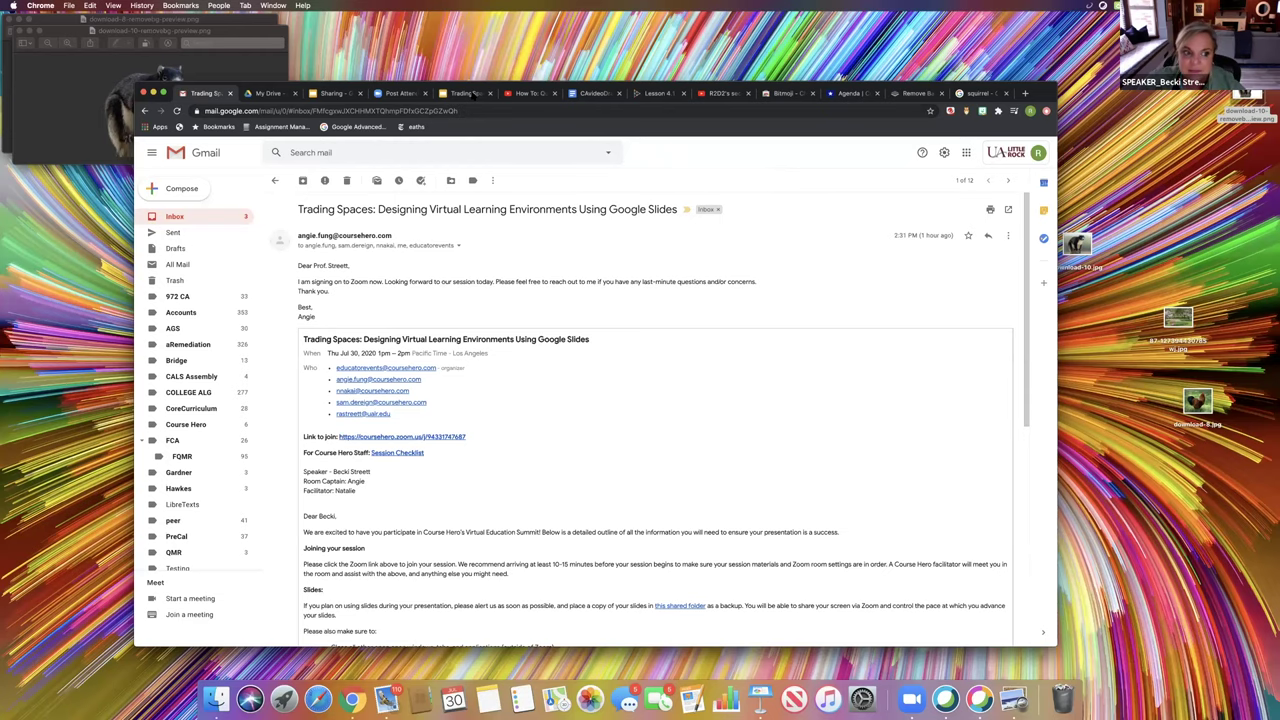
Return to the TradingSpaces presentation and view the Creation Station slide and the college algebra bookshelf slide
{"action": "left_click", "coordinate": [474, 95]}
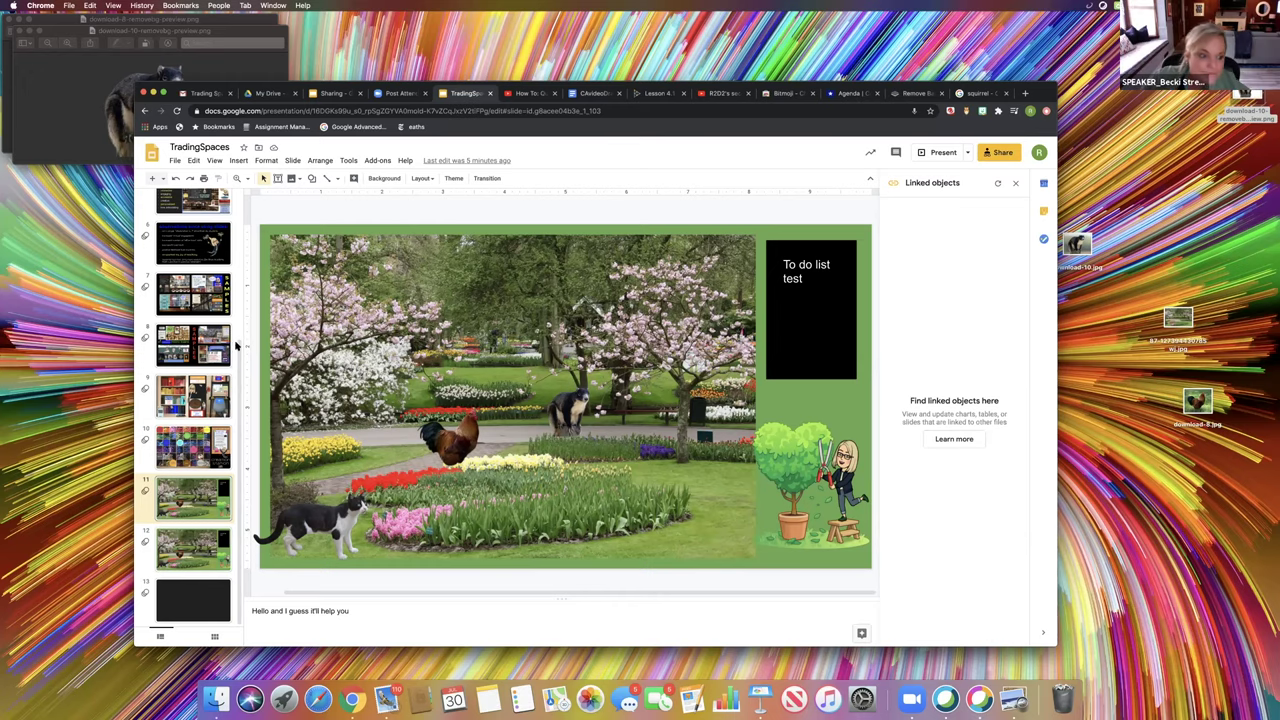
{"action": "left_click", "coordinate": [193, 446]}
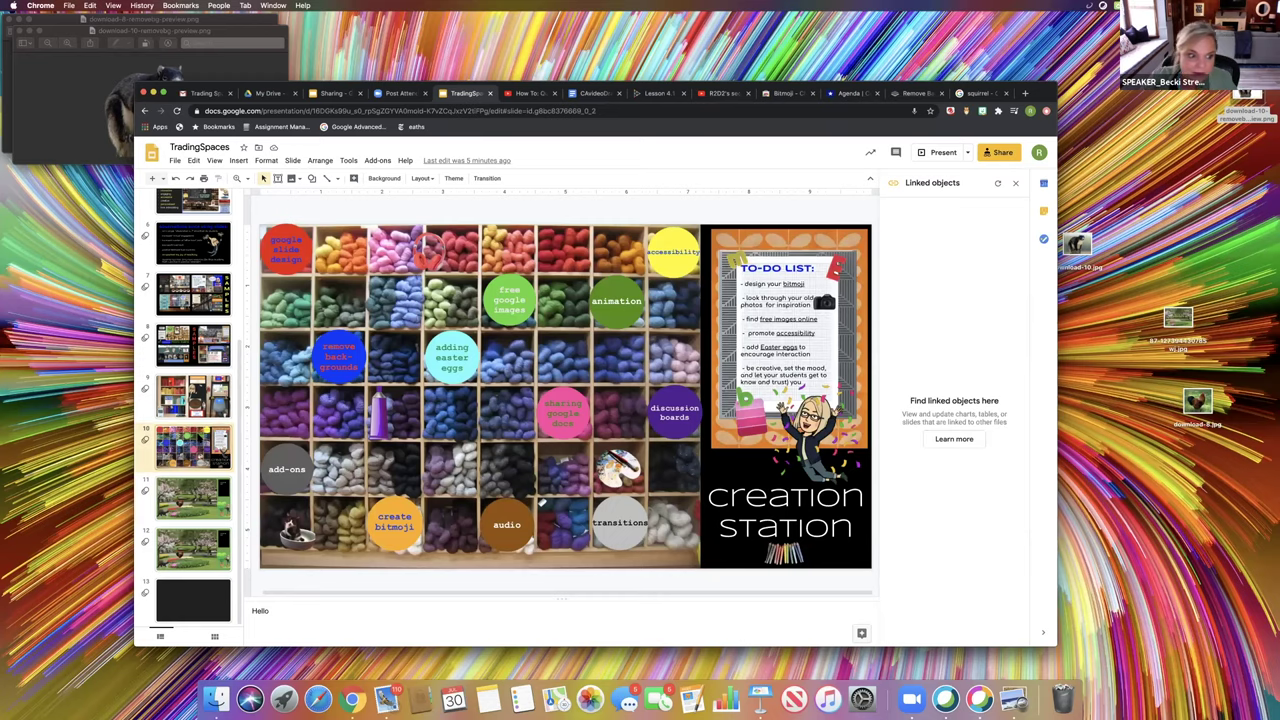
{"action": "key", "text": "Up"}
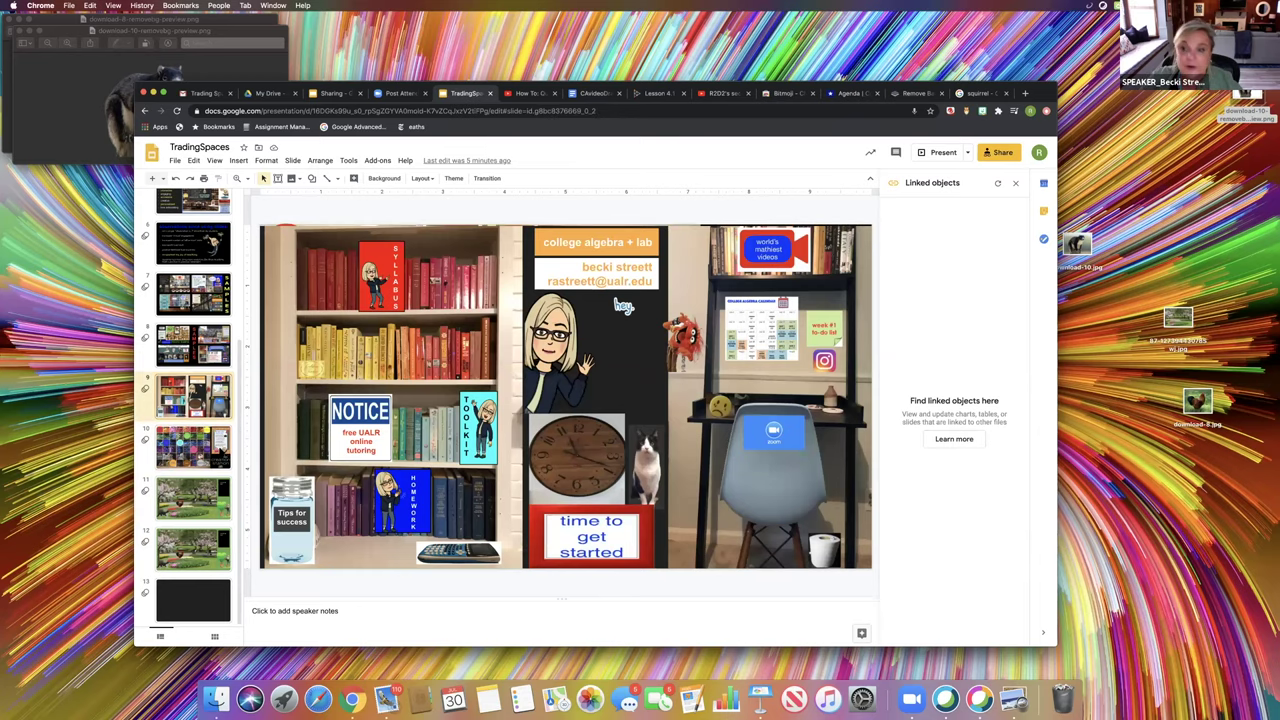
{"action": "key", "text": "Down"}
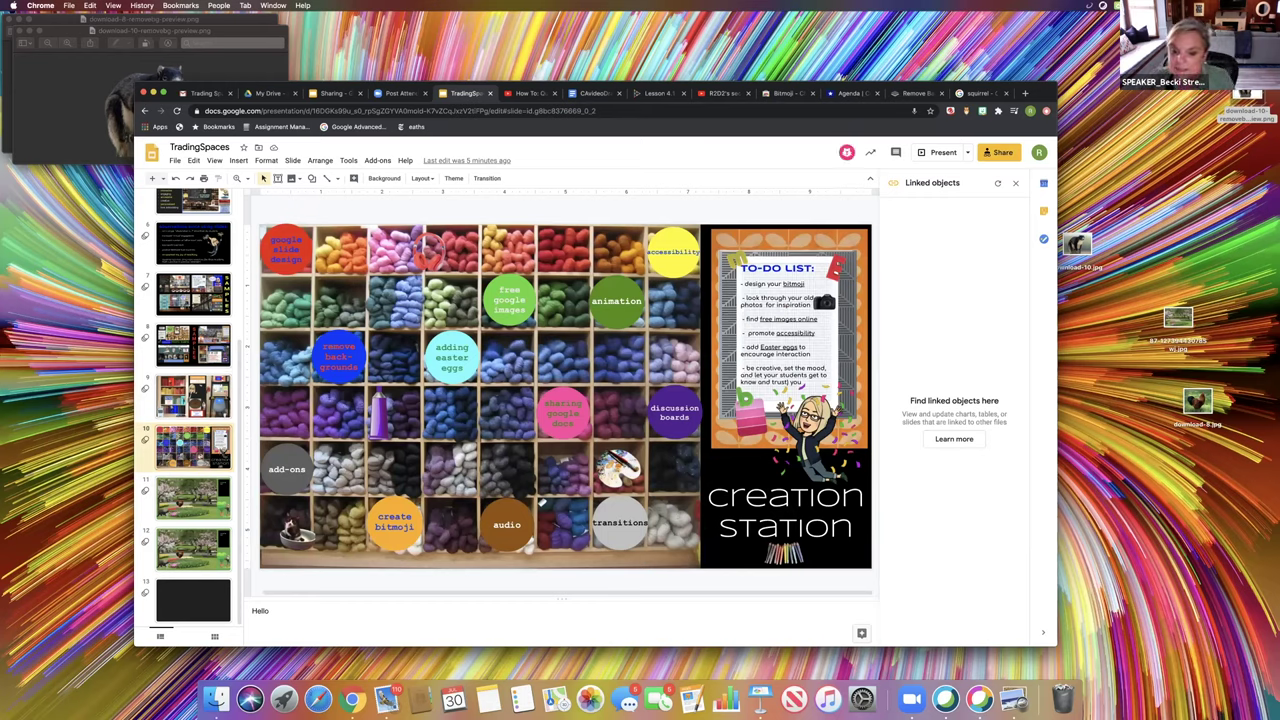
Open the Sharing presentation linked to the celebrating Bitmoji on the Creation Station slide and paste the rooster image onto its slide
{"action": "left_click", "coordinate": [804, 431]}
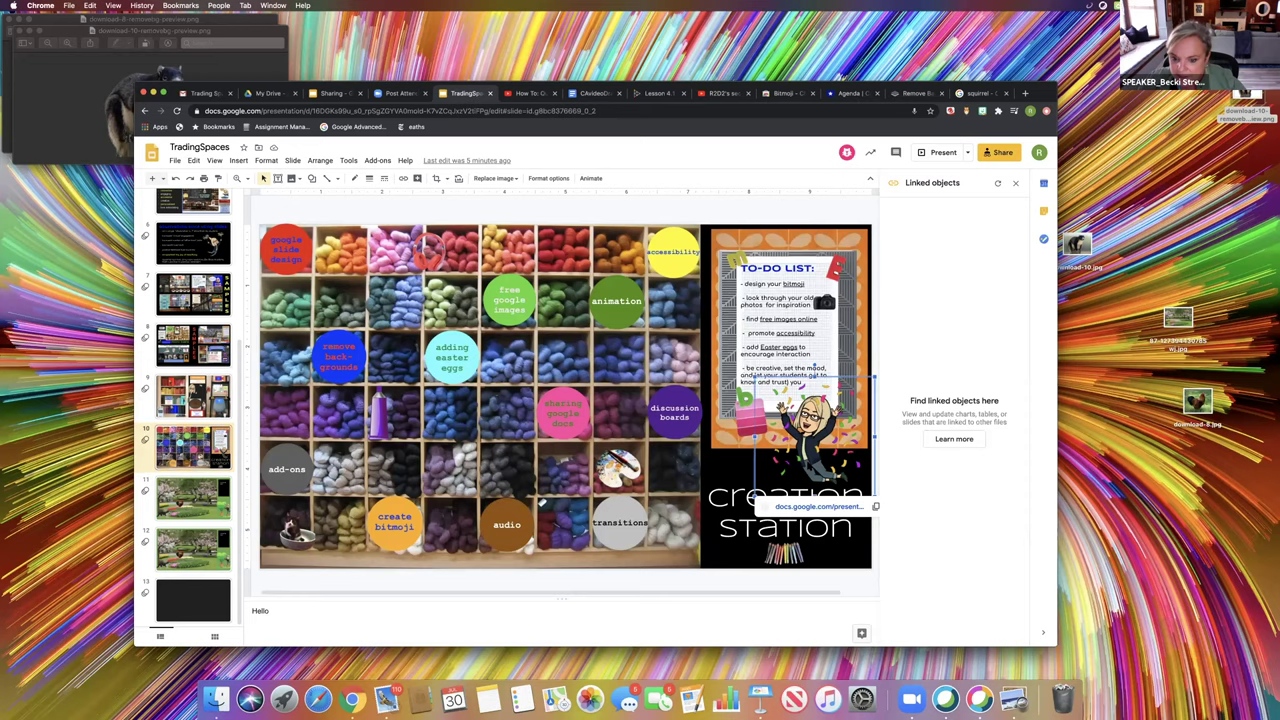
{"action": "left_click", "coordinate": [810, 529]}
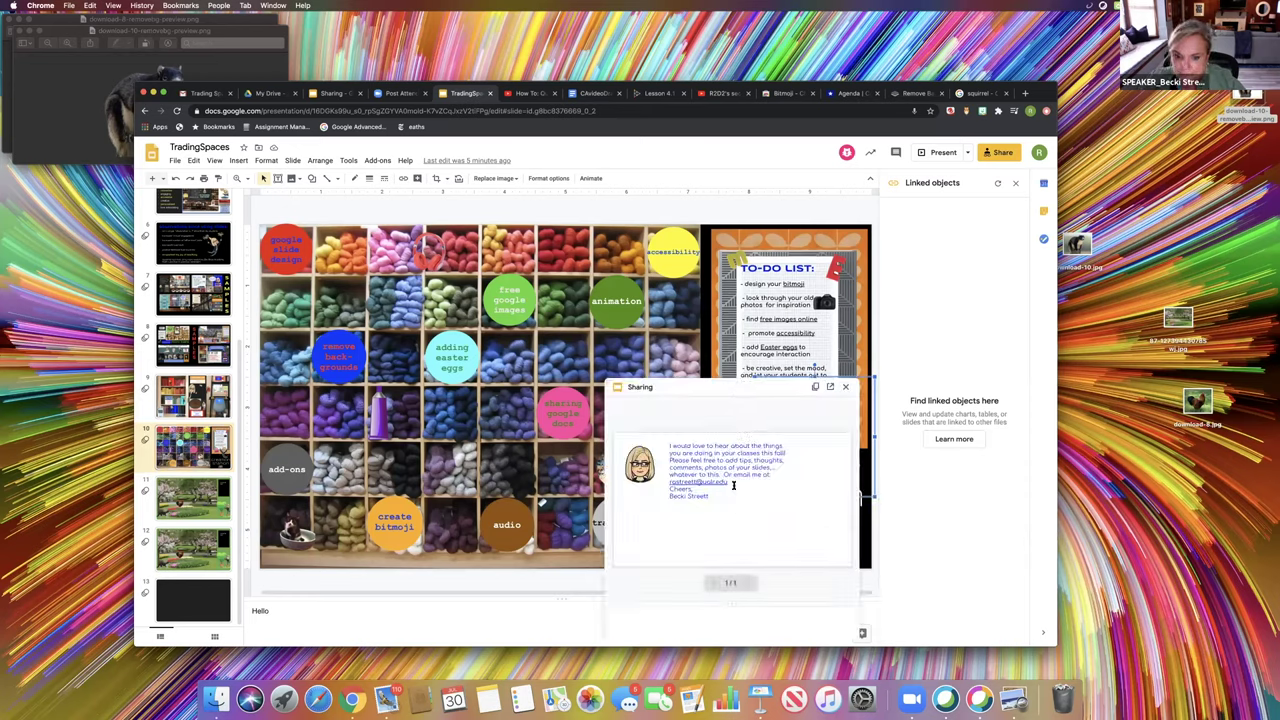
{"action": "left_click", "coordinate": [818, 387]}
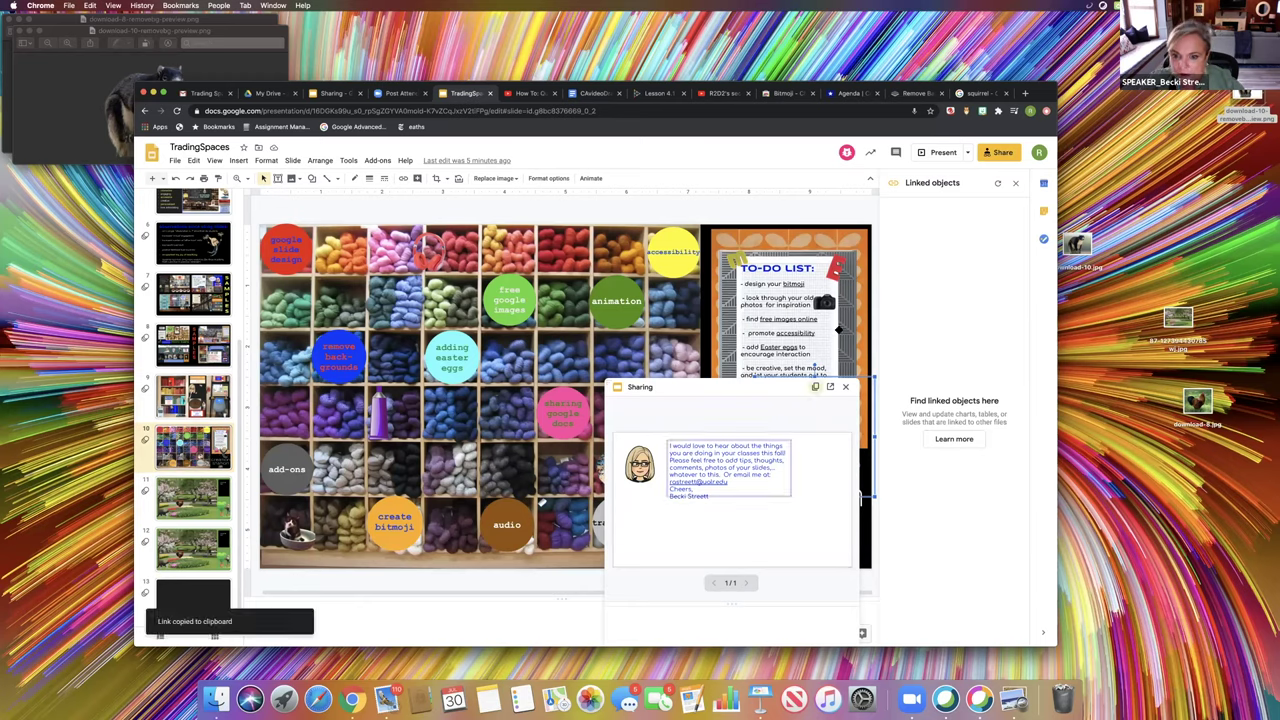
{"action": "left_click", "coordinate": [849, 336]}
{"action": "left_click", "coordinate": [847, 387]}
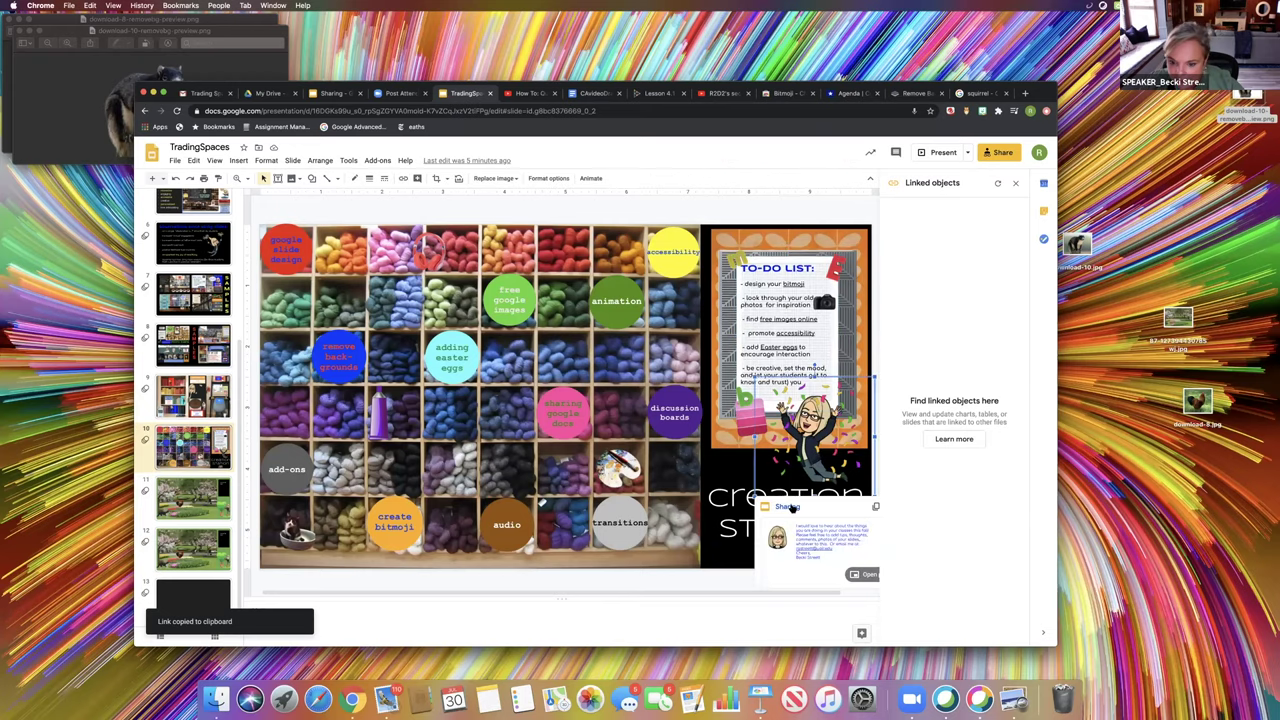
{"action": "left_click", "coordinate": [792, 508]}
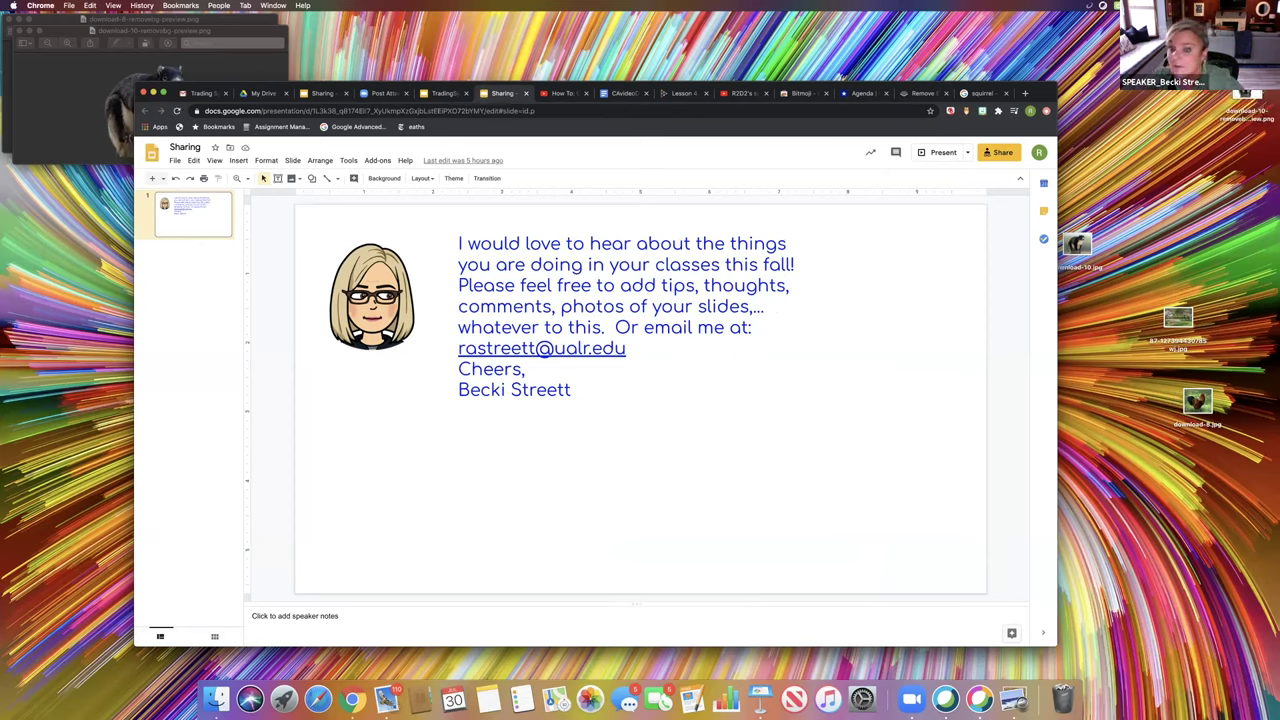
{"action": "key", "text": "super+v"}
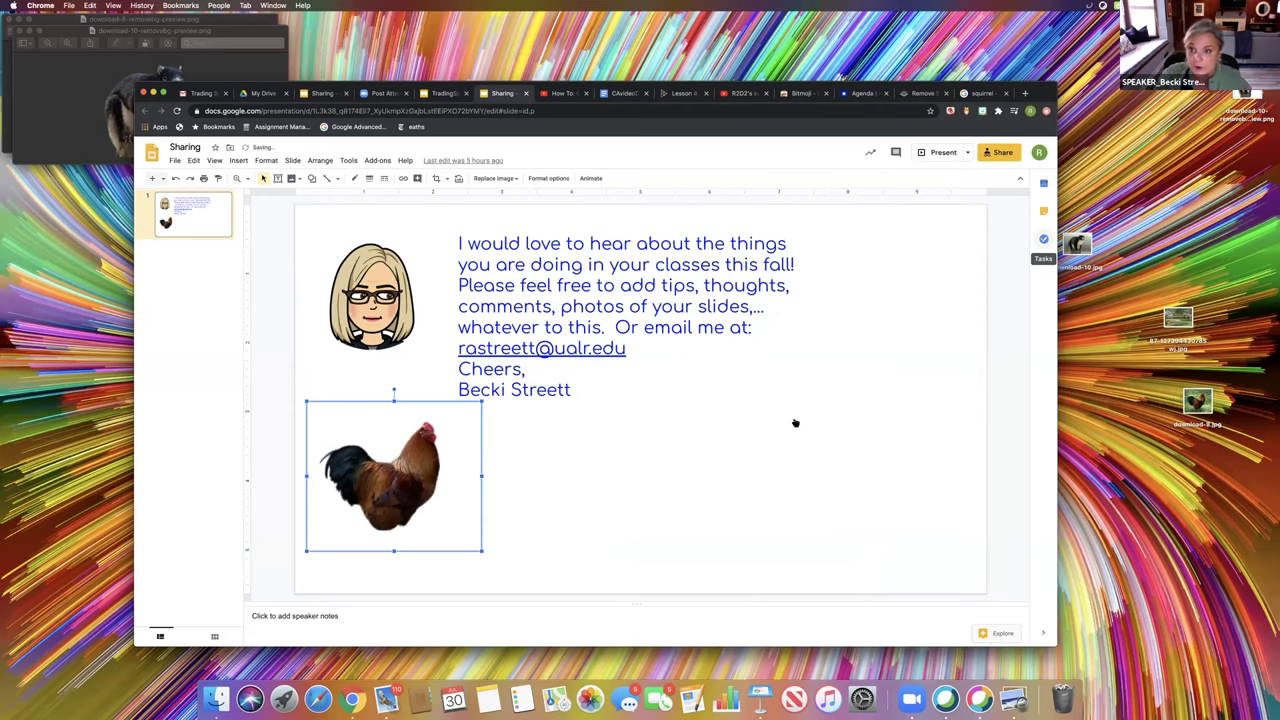